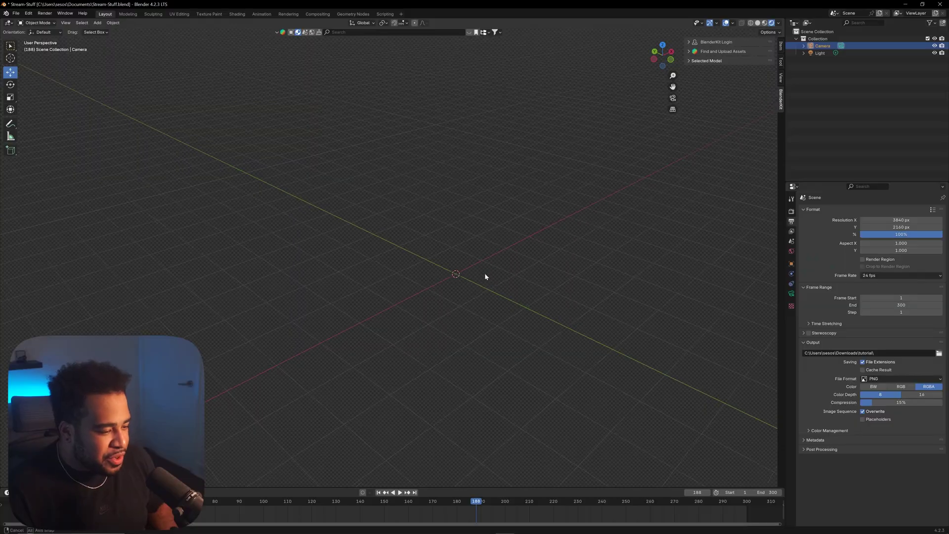
Step: Add a text object at the origin and scale it up to about 2.2 times its size
key(shift+a)
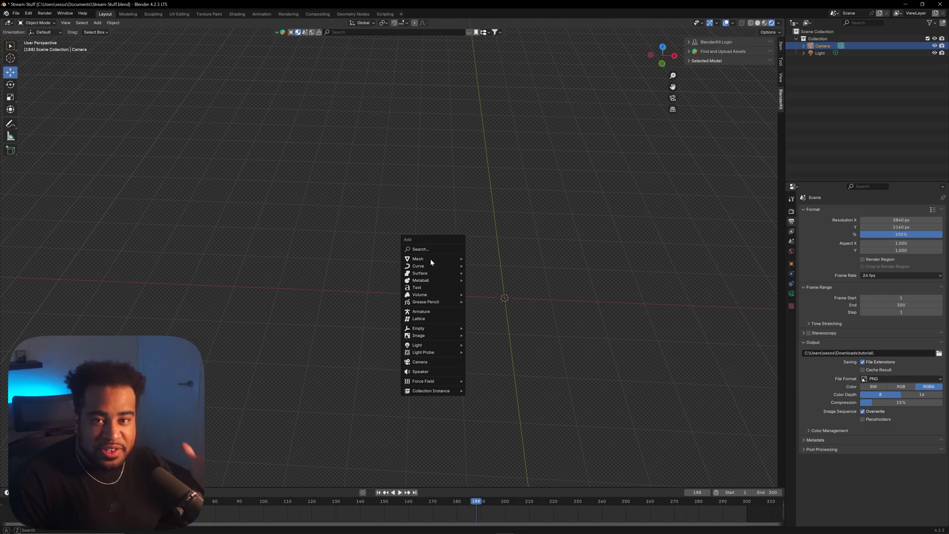
click(430, 288)
middle_drag(430, 290, 499, 264)
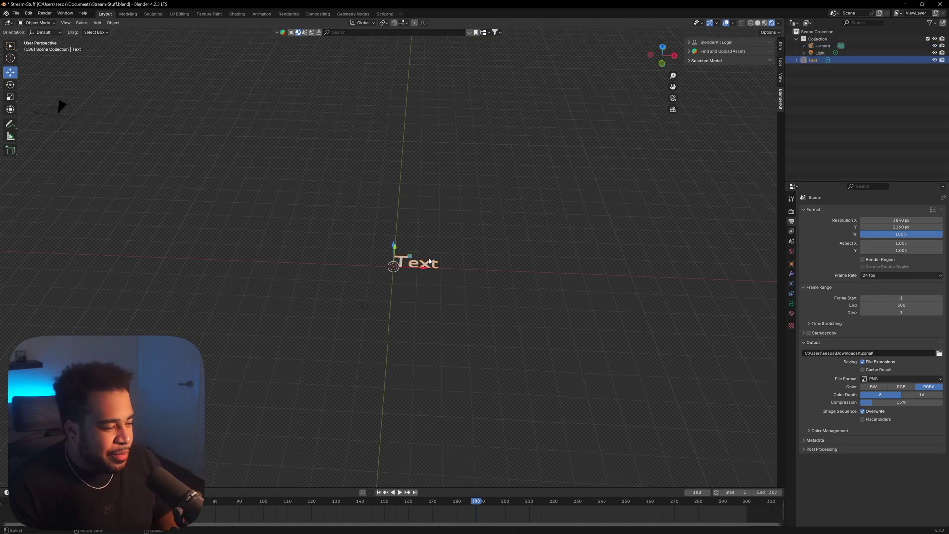
key(s)
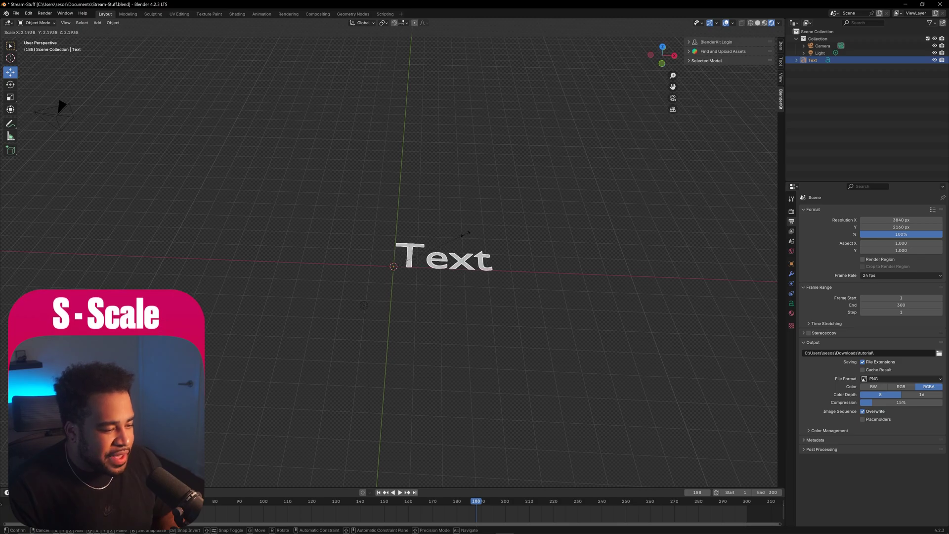
click(465, 236)
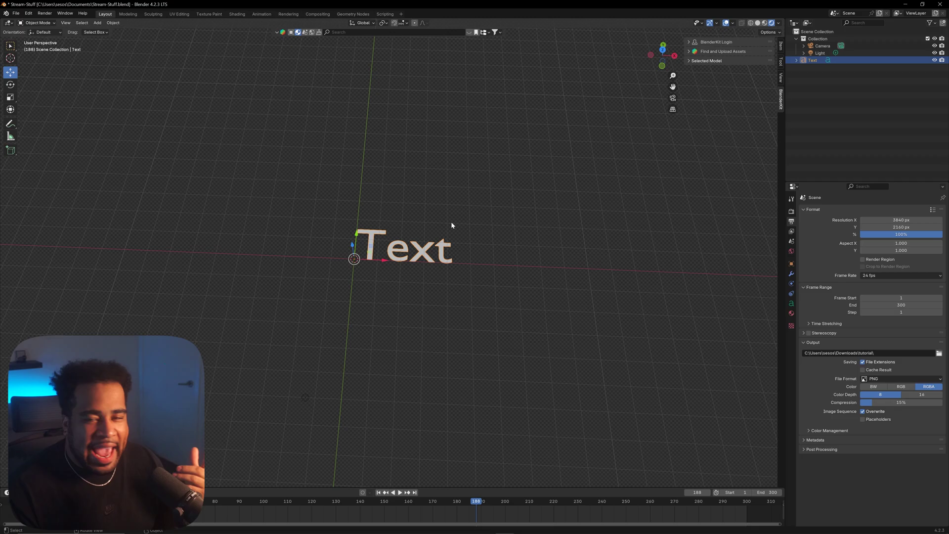
Step: Replace the default wording of the text object with "50"
key(Tab)
key(BackSpace)
key(BackSpace)
key(BackSpace)
key(BackSpace)
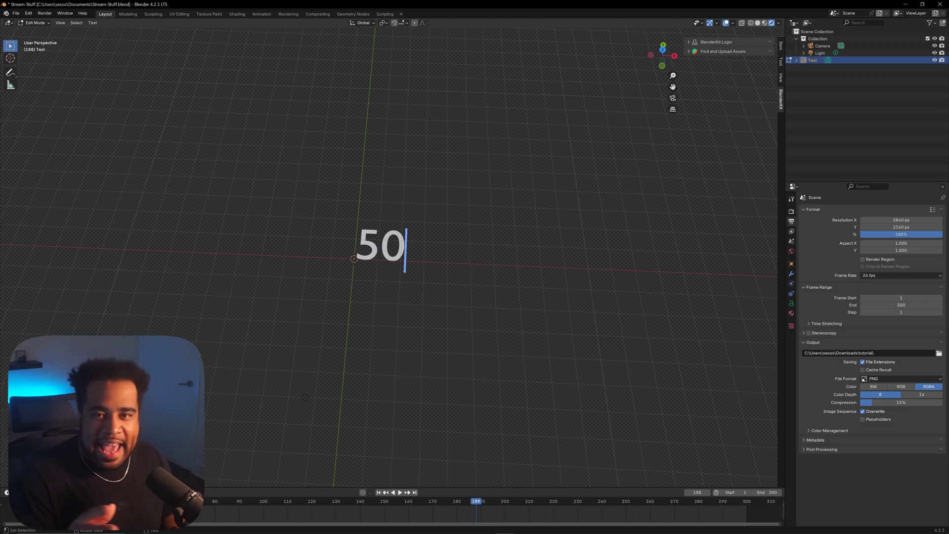
ctrl+middle_drag(450, 225, 483, 222)
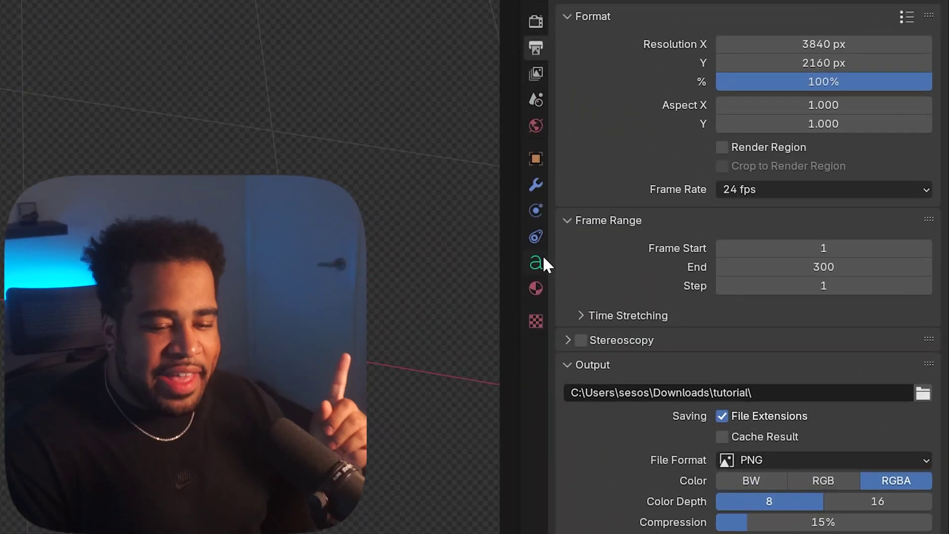
Step: Load FivoSansModern-ExtBlack-Oblique.otf as the regular font of the 50 text
click(541, 256)
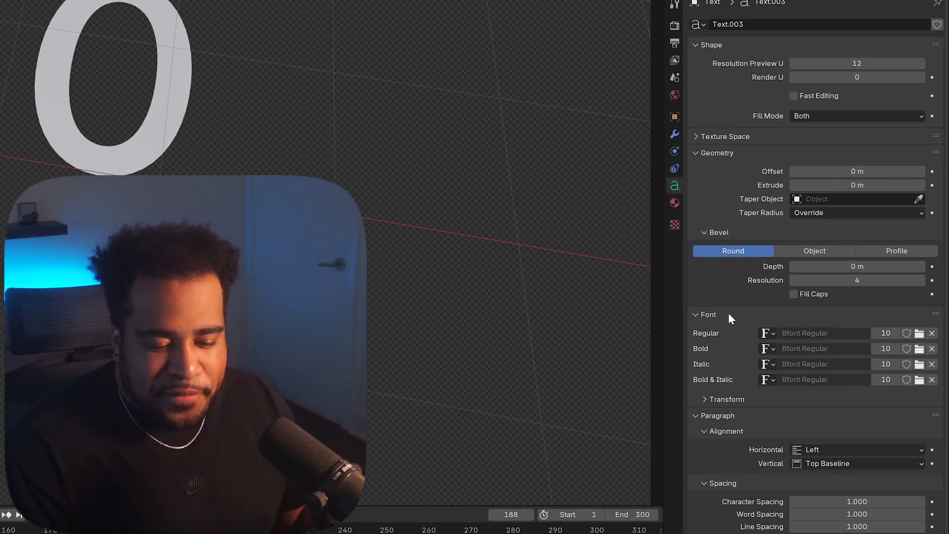
click(918, 333)
scroll(700, 267, down, 5)
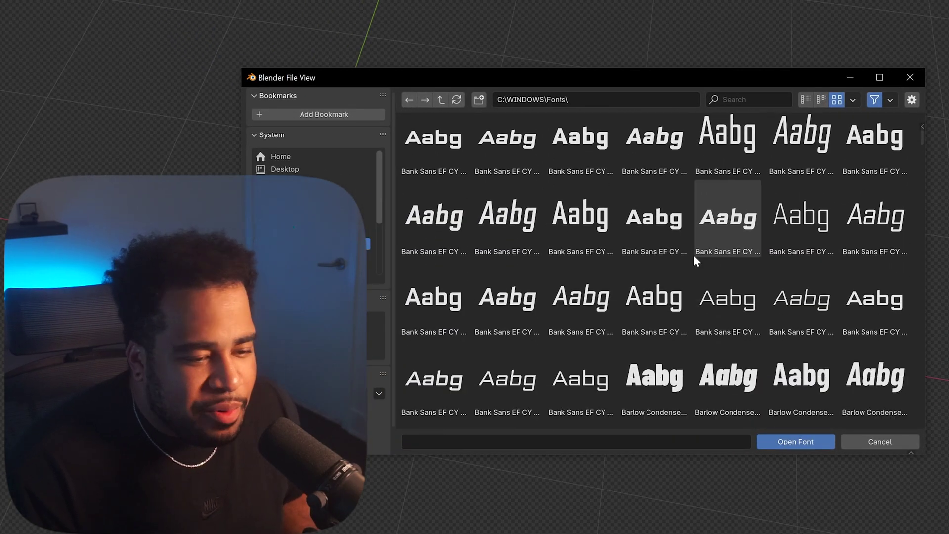
drag(921, 143, 921, 218)
click(510, 148)
scroll(502, 197, up, 1)
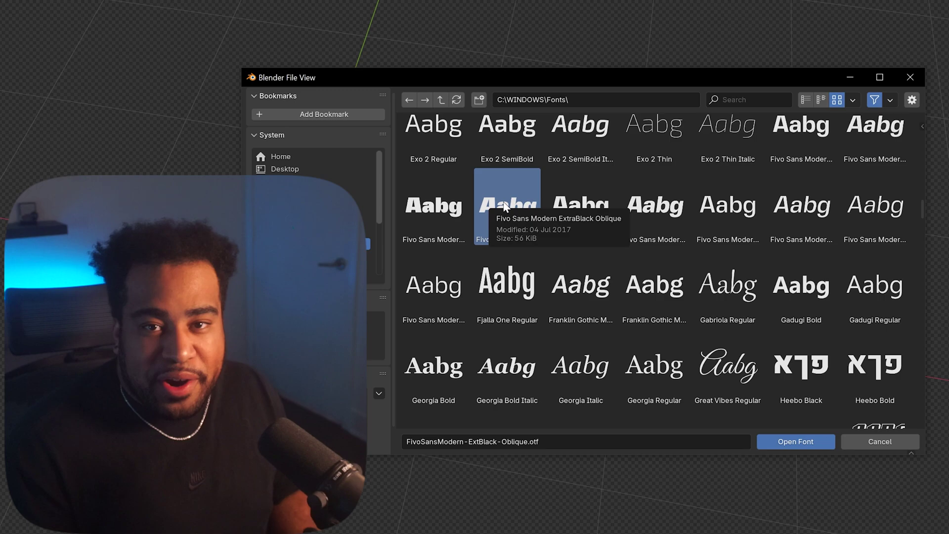
click(813, 446)
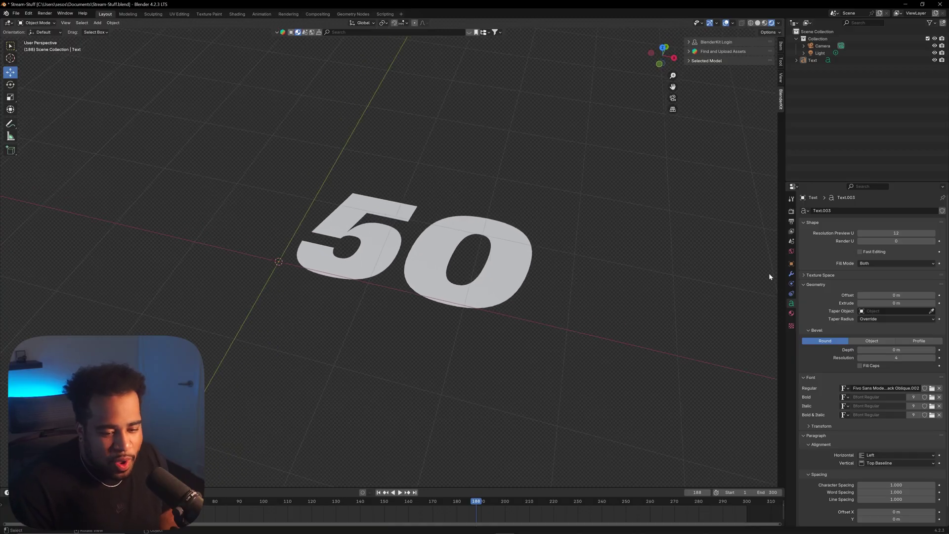
Step: Give the 50 text thickness by setting its geometry extrude to 0.1 m
click(822, 285)
click(822, 285)
click(873, 303)
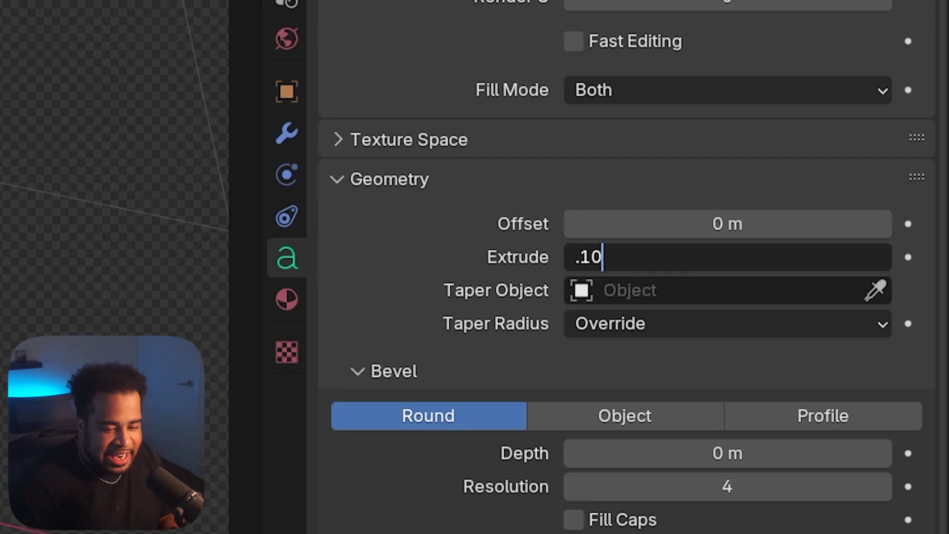
key(Return)
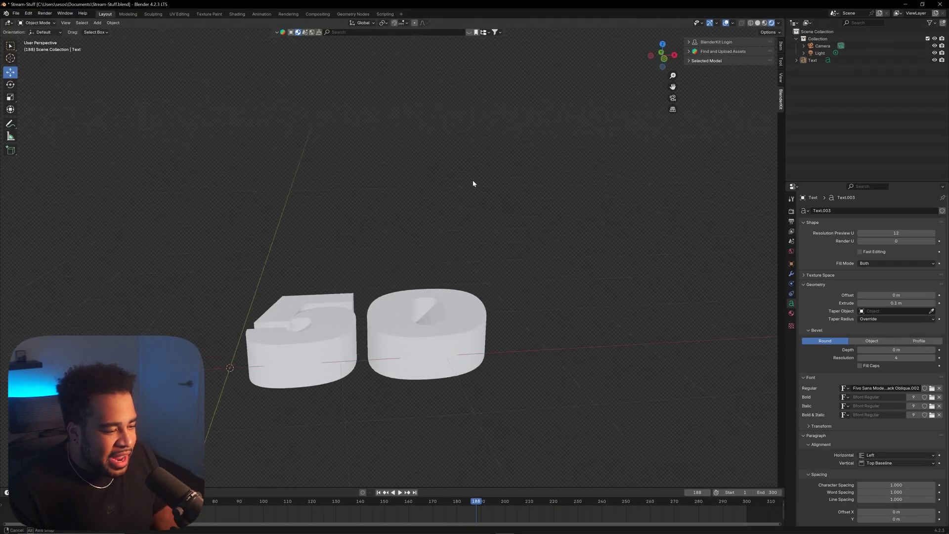
middle_drag(472, 183, 453, 230)
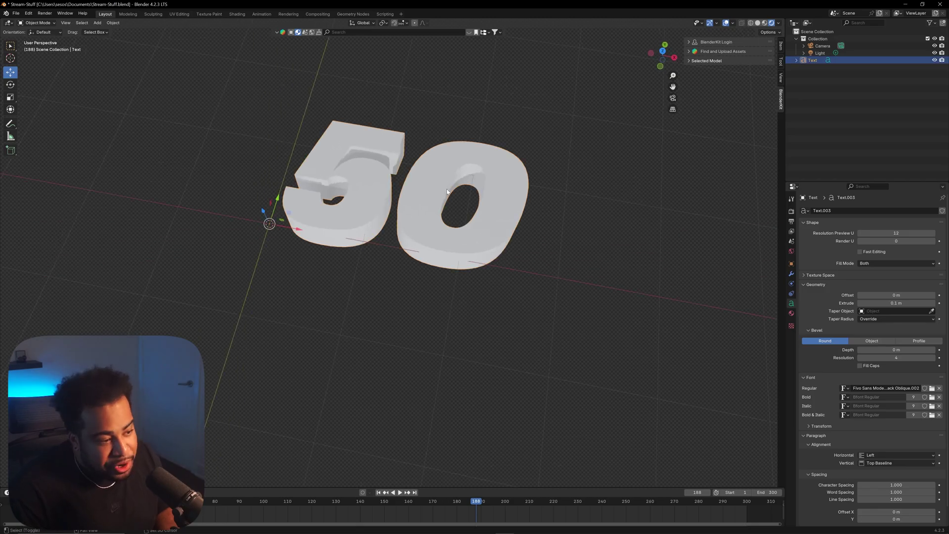
Step: Round the edges of the extruded 50 text with a bevel depth of 0.01 m
middle_drag(446, 192, 435, 196)
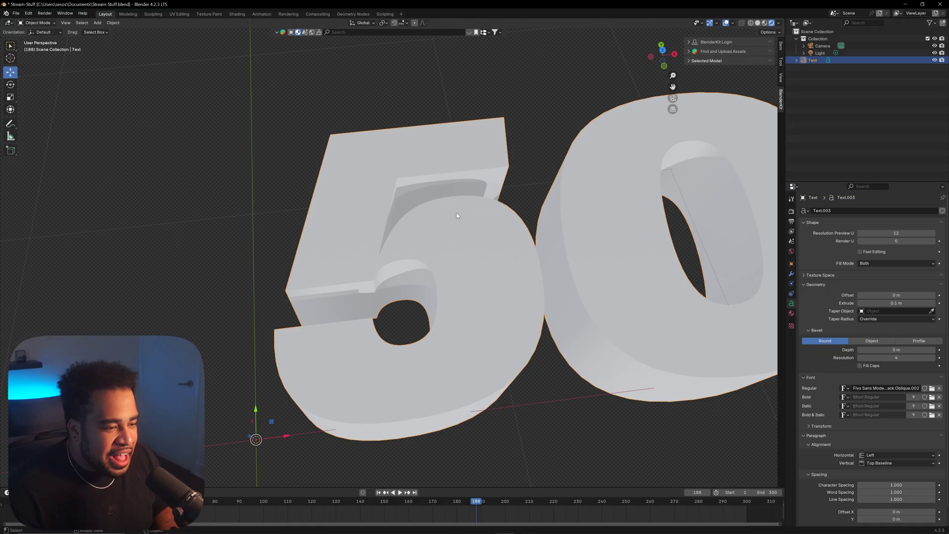
middle_drag(455, 212, 476, 197)
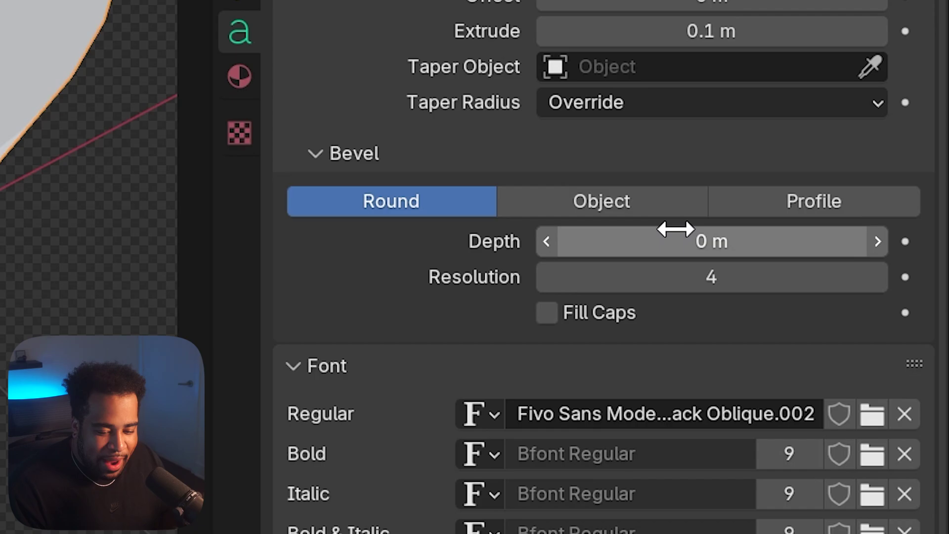
click(711, 241)
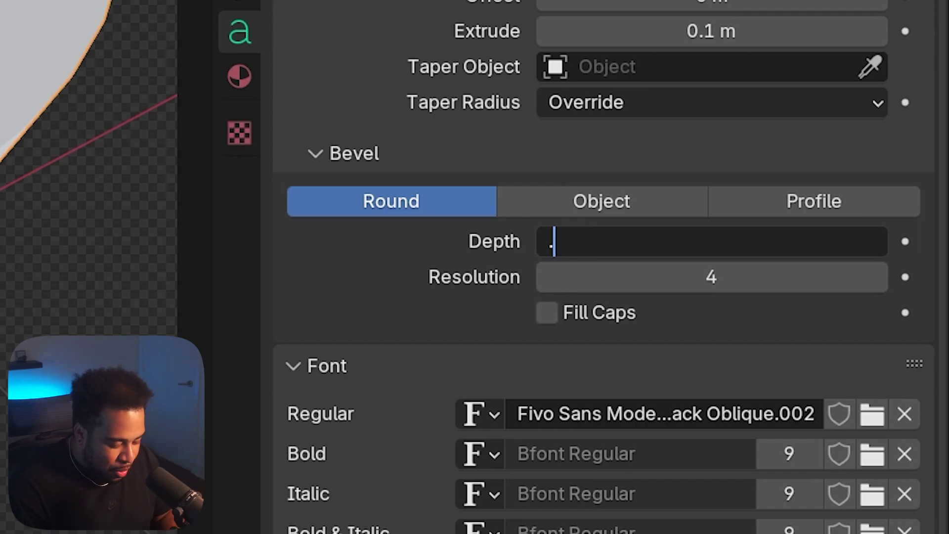
text(.01)
key(Return)
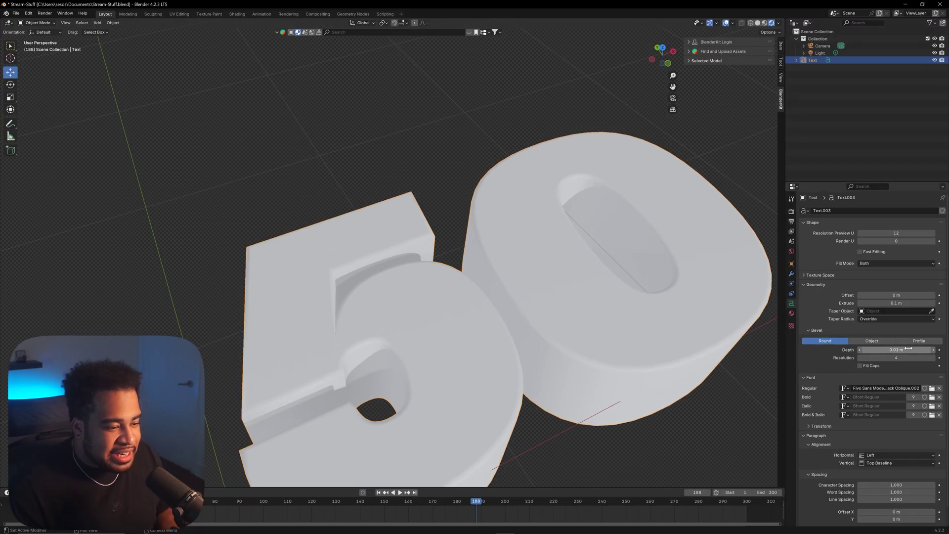
Step: Move the 50 mesh into a new collection named "50 Gifted"
middle_drag(531, 278, 488, 317)
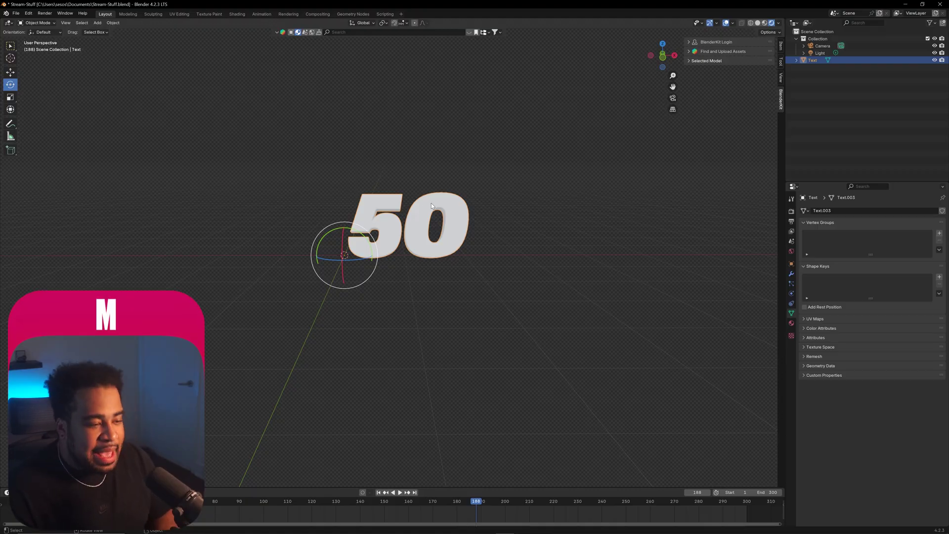
key(m)
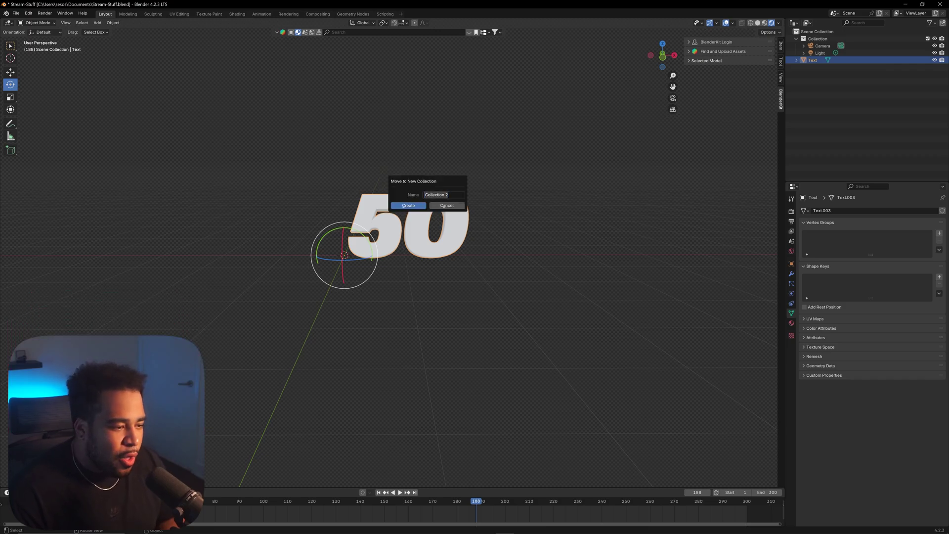
text(ifted)
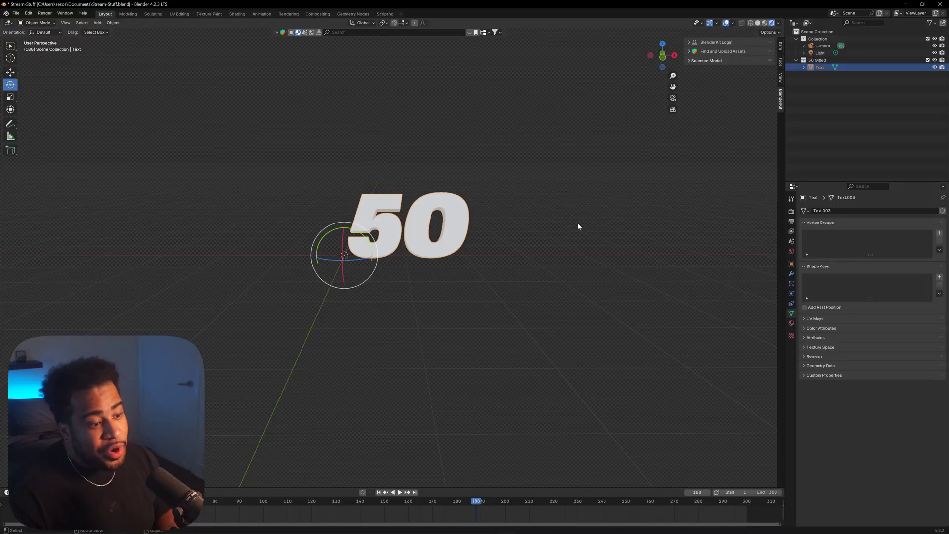
Step: Add a plane mesh at the origin and scale it up until it extends well beyond the 50 text
key(shift+a)
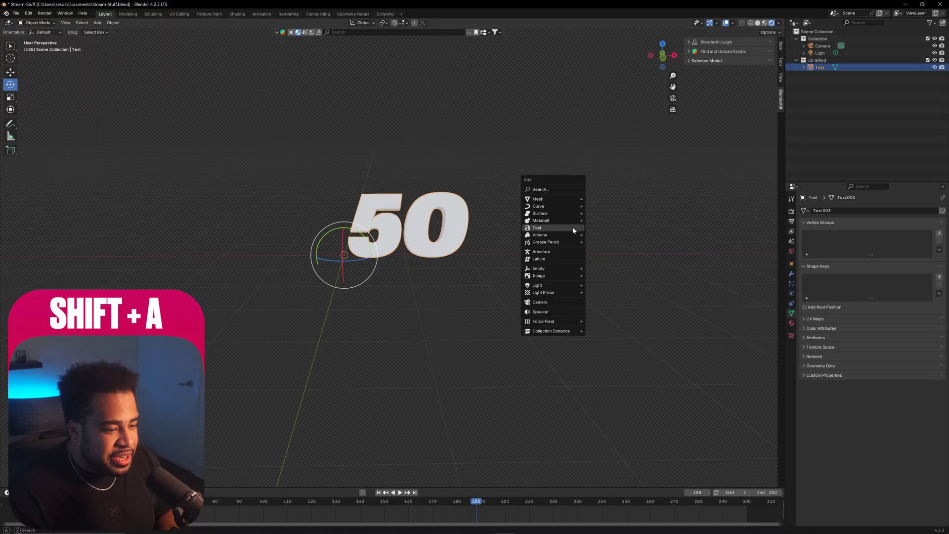
mouse_move(545, 199)
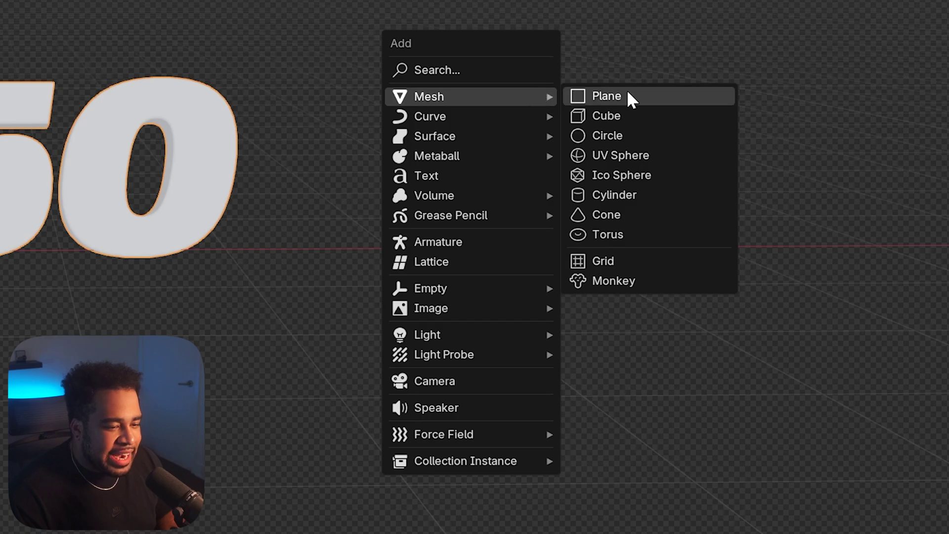
click(611, 198)
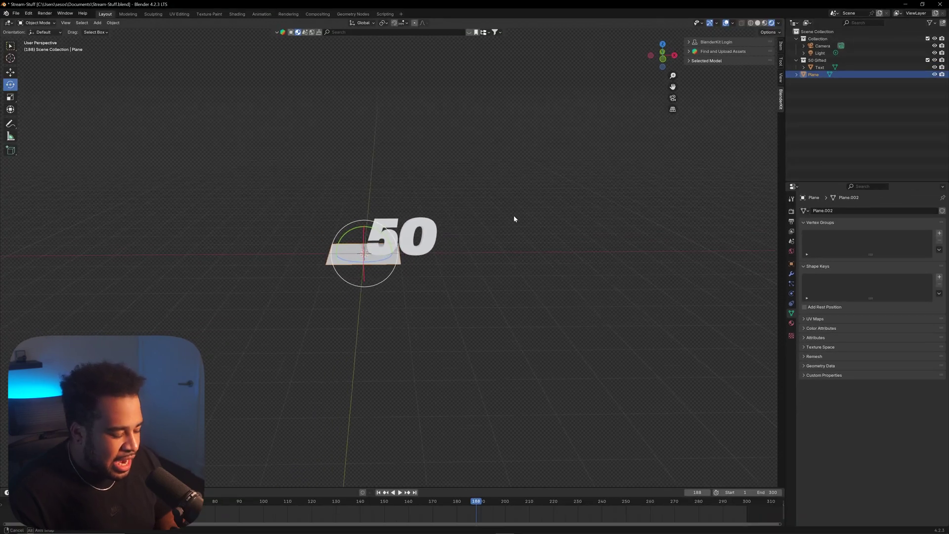
key(s)
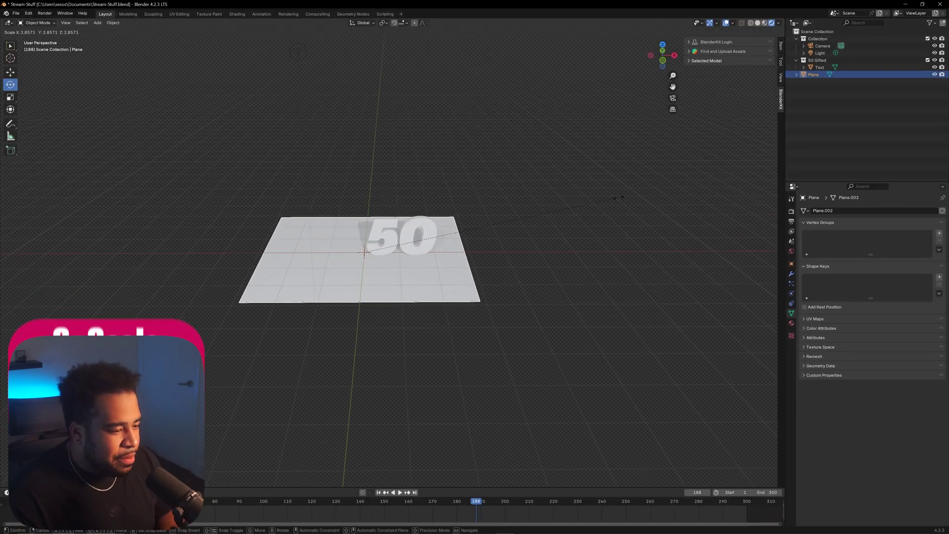
scroll(683, 193, down, 3)
Step: Move the plane straight up along the Z axis to about 9 m above the 50 text
click(11, 72)
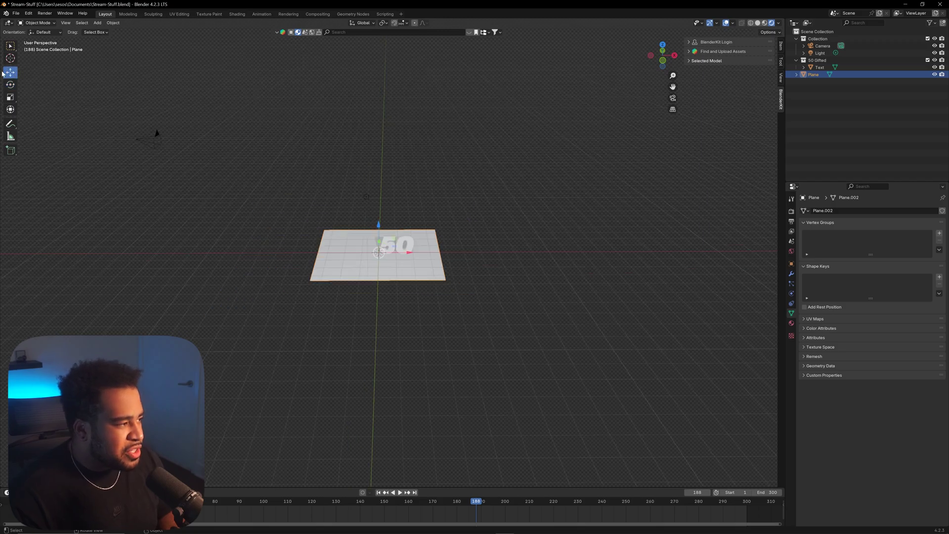
drag(377, 221, 381, 91)
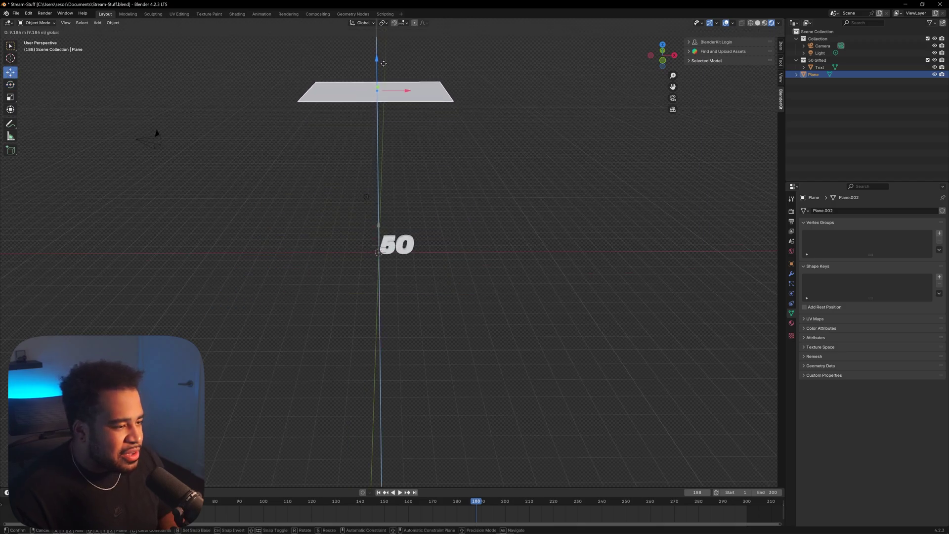
middle_drag(415, 151, 439, 191)
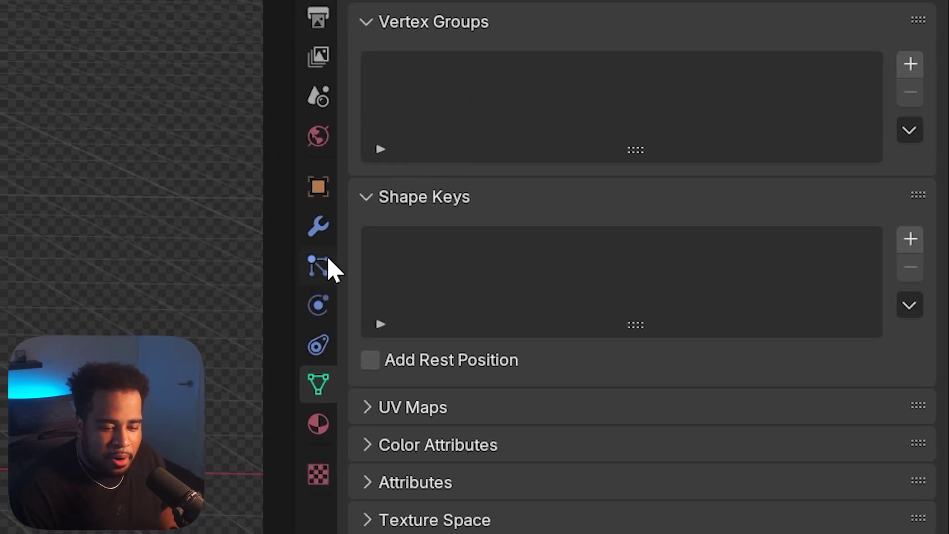
Step: Add a particle system named "Gifted" to the plane and play the animation briefly to preview the falling particles
click(322, 269)
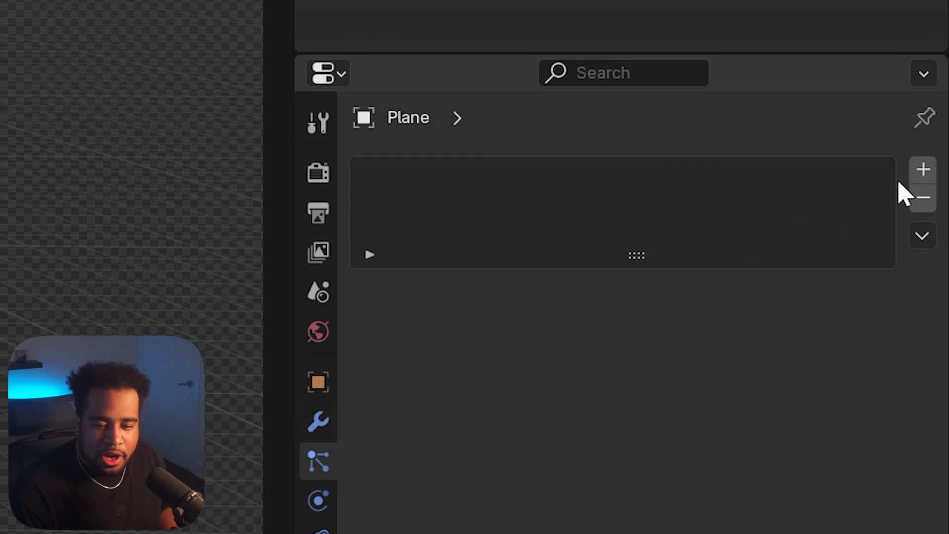
click(923, 171)
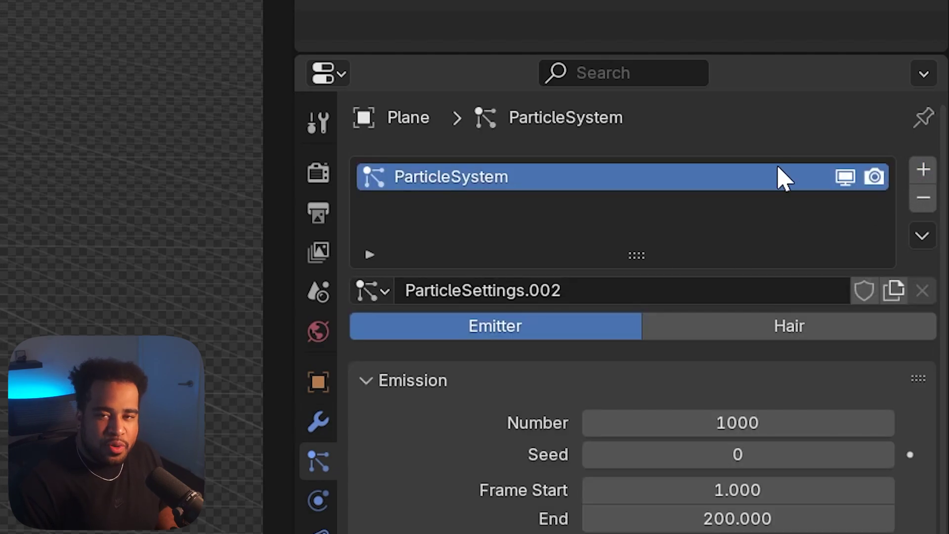
double_click(506, 181)
text(Gifted)
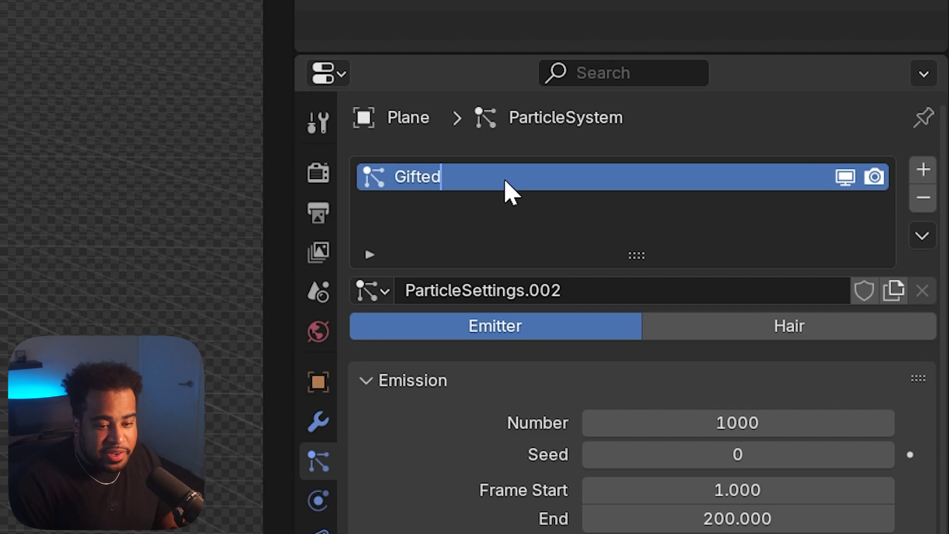
key(Return)
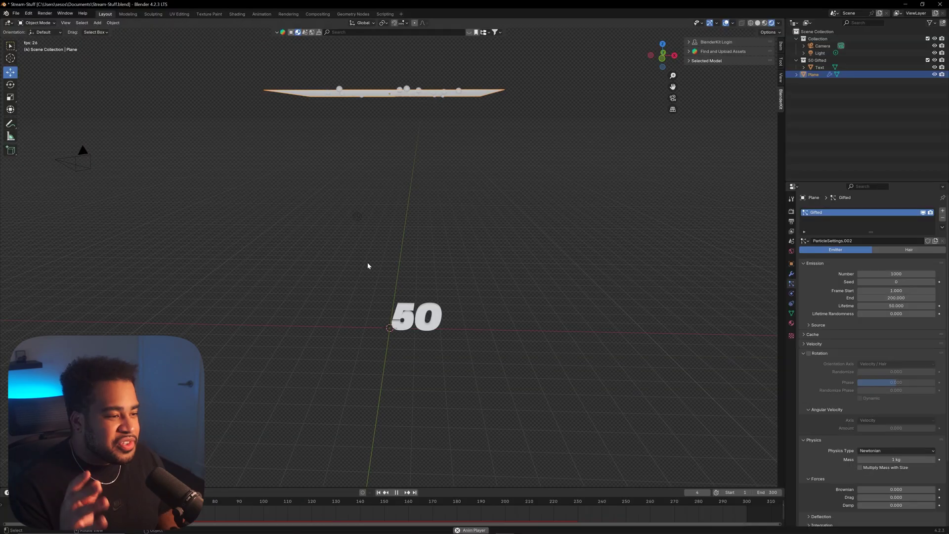
key(space)
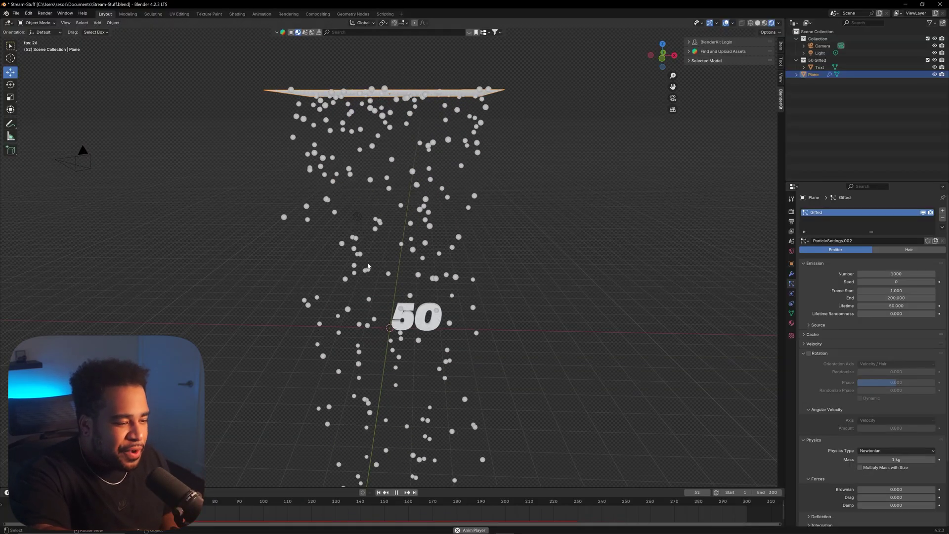
key(space)
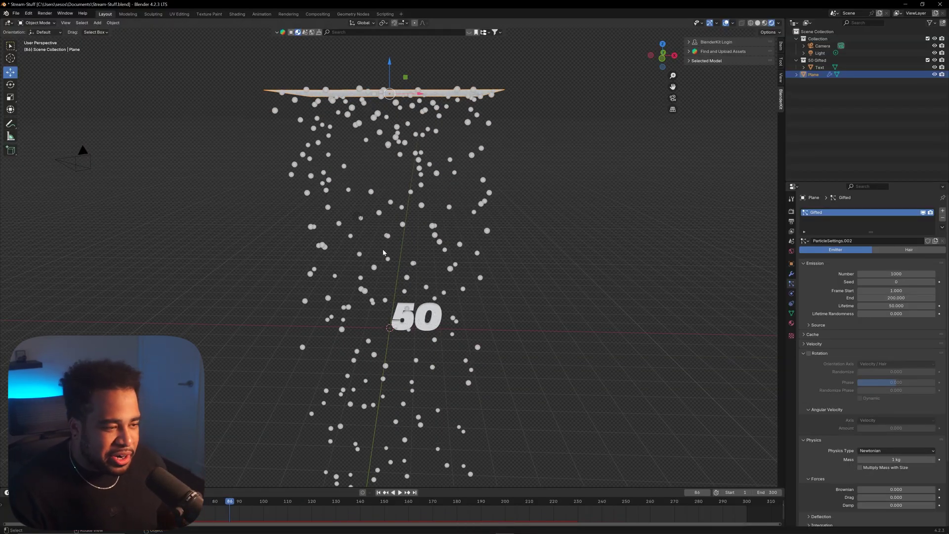
Step: Render the Gifted particles as a Collection, using "50 Gifted" as the instance collection
click(805, 264)
scroll(809, 313, down, 1)
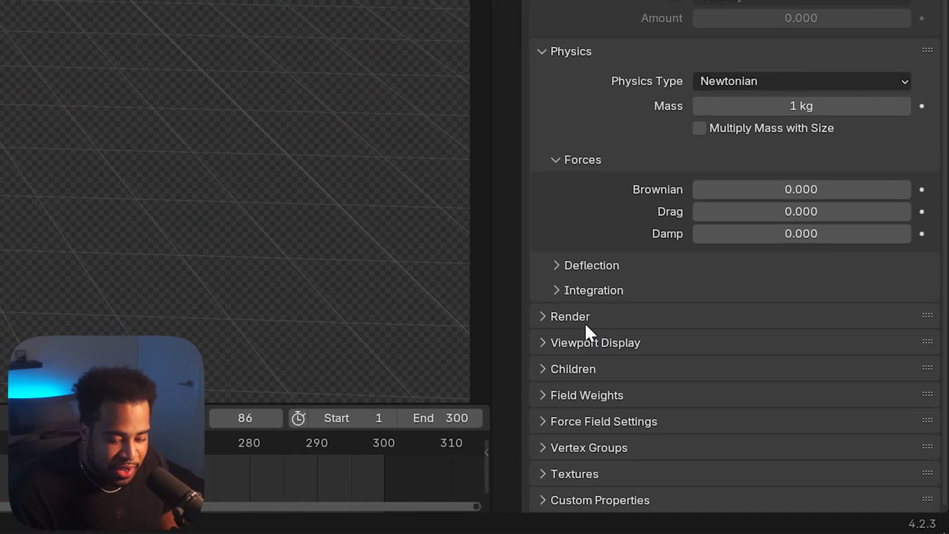
click(814, 456)
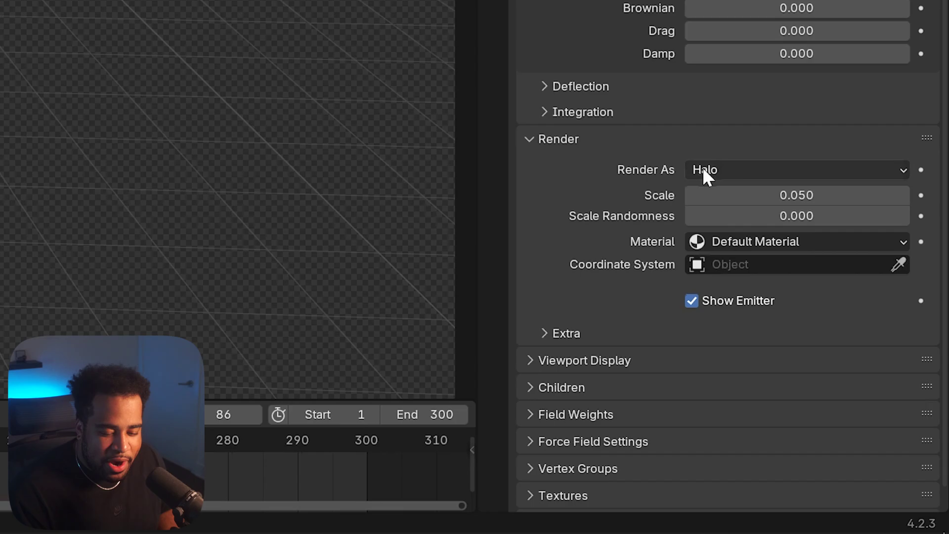
click(734, 168)
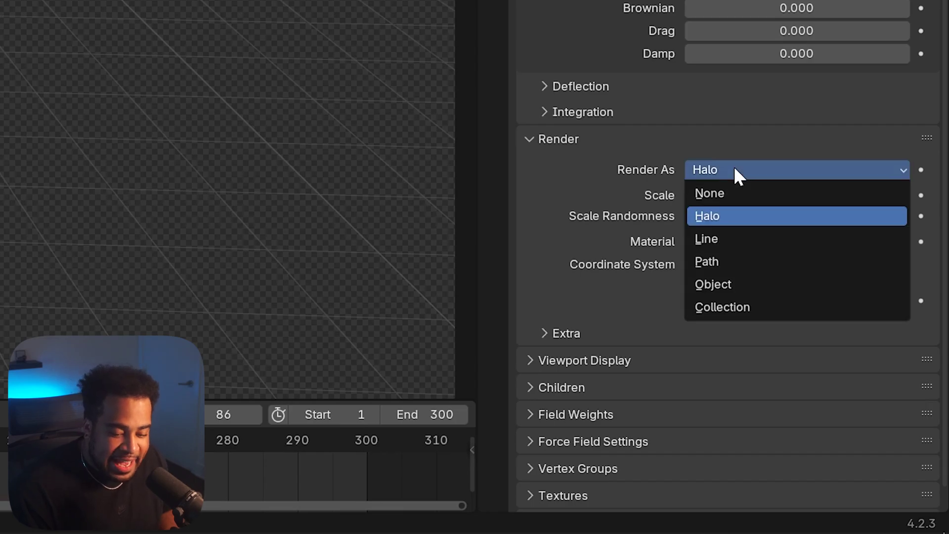
click(761, 308)
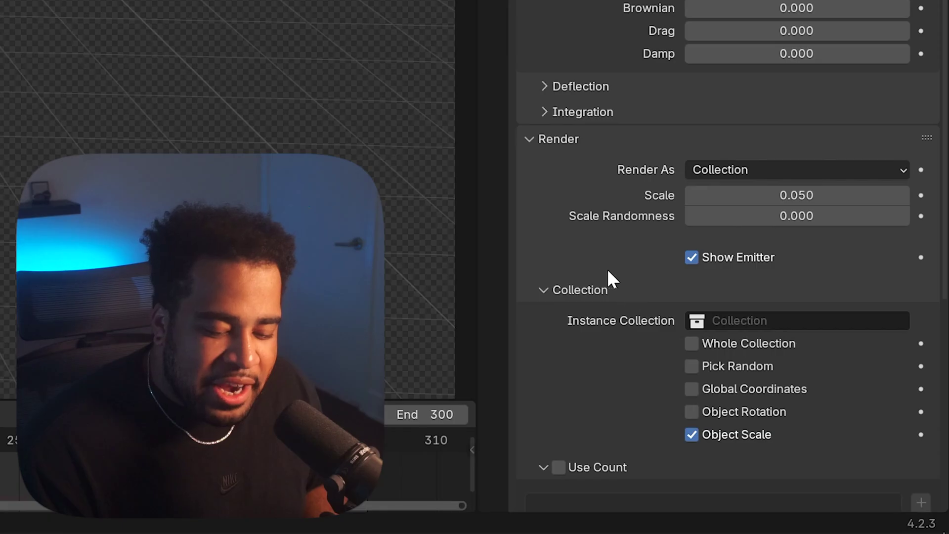
click(591, 289)
click(591, 289)
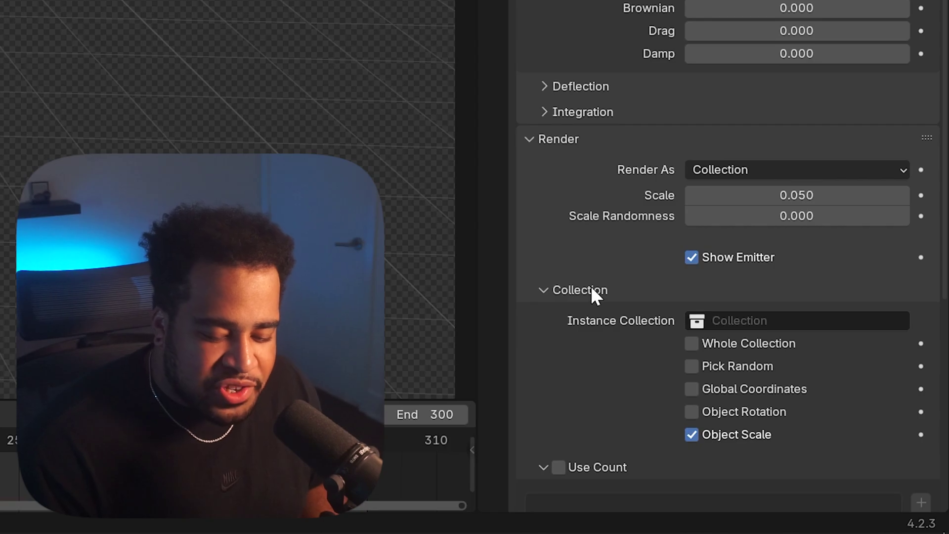
click(762, 320)
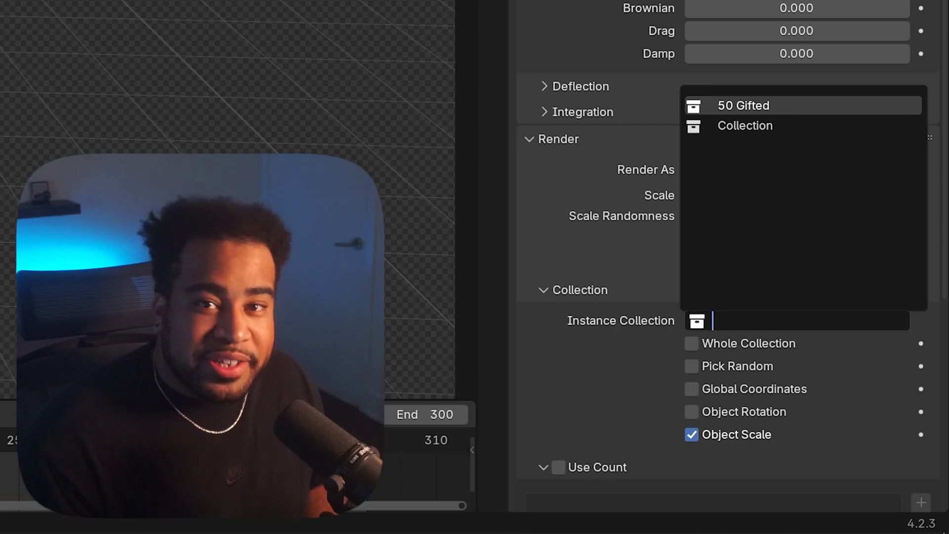
key(Return)
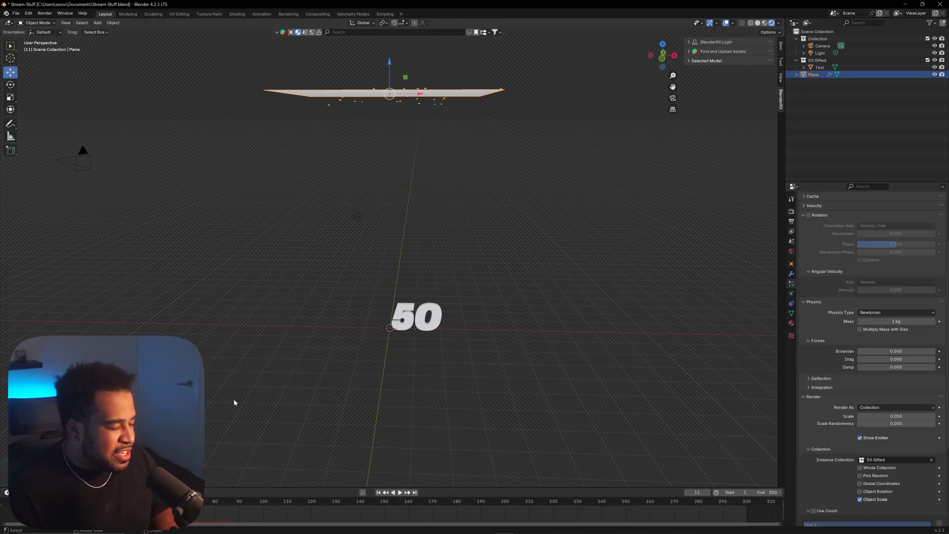
Step: Play the animation and inspect the small falling 50 instances up close and from different angles
key(space)
scroll(408, 155, up, 4)
middle_drag(407, 155, 458, 233)
key(space)
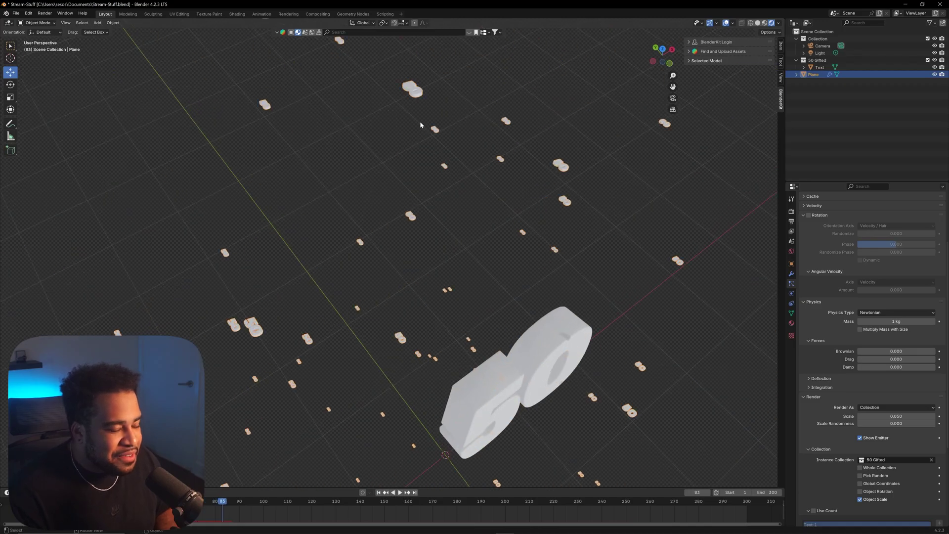
middle_drag(420, 125, 480, 206)
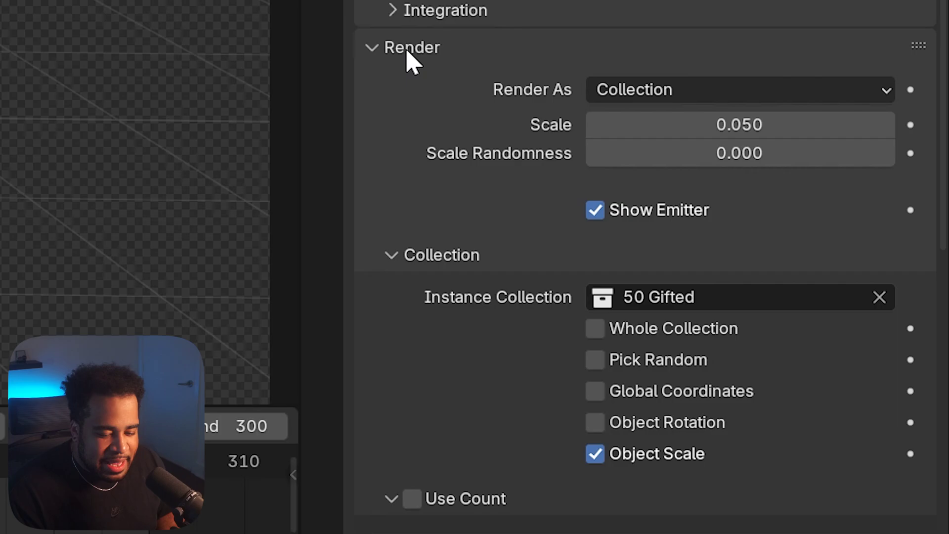
Step: Adjust the particle render scale, trying 0.65 and 0.85 before settling on 0.77
click(406, 50)
click(476, 283)
scroll(779, 245, down, 3)
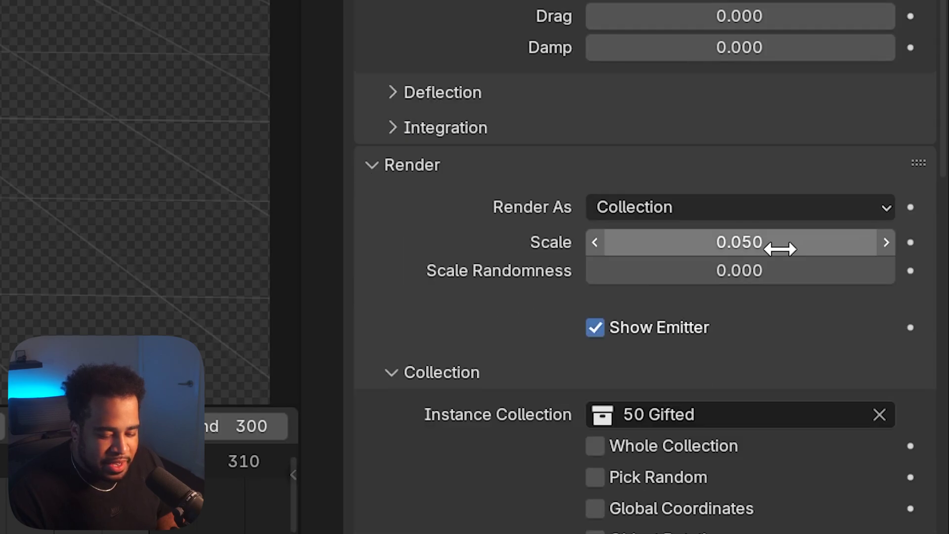
click(779, 243)
text(.)
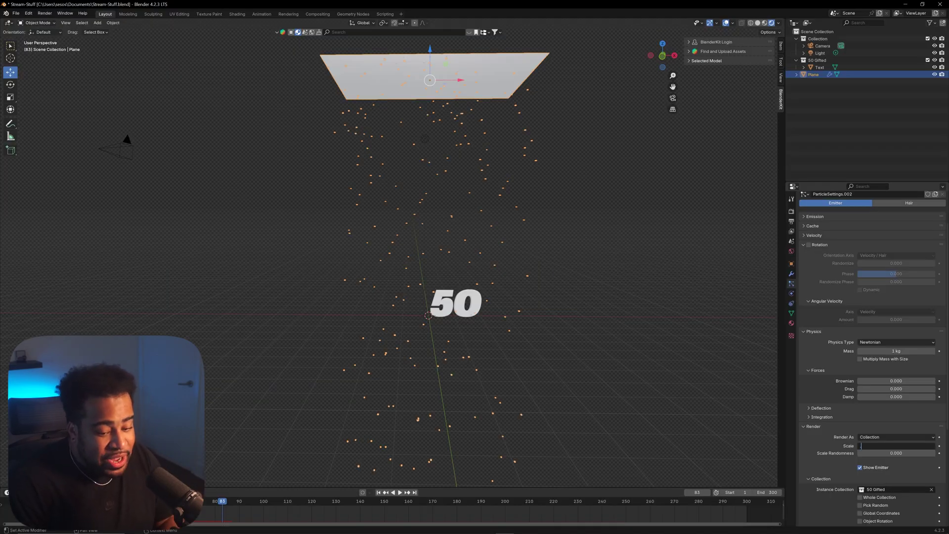
text(65)
key(Return)
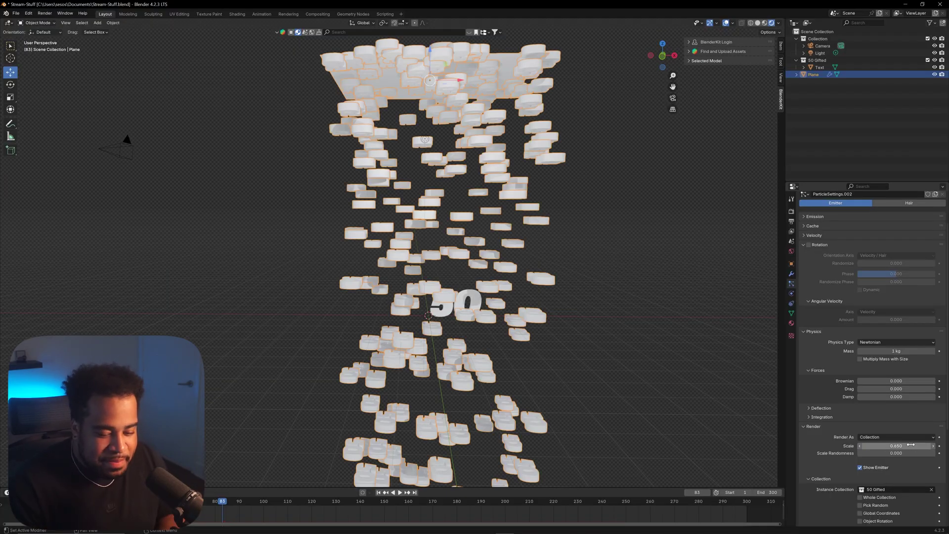
text(.85)
key(Return)
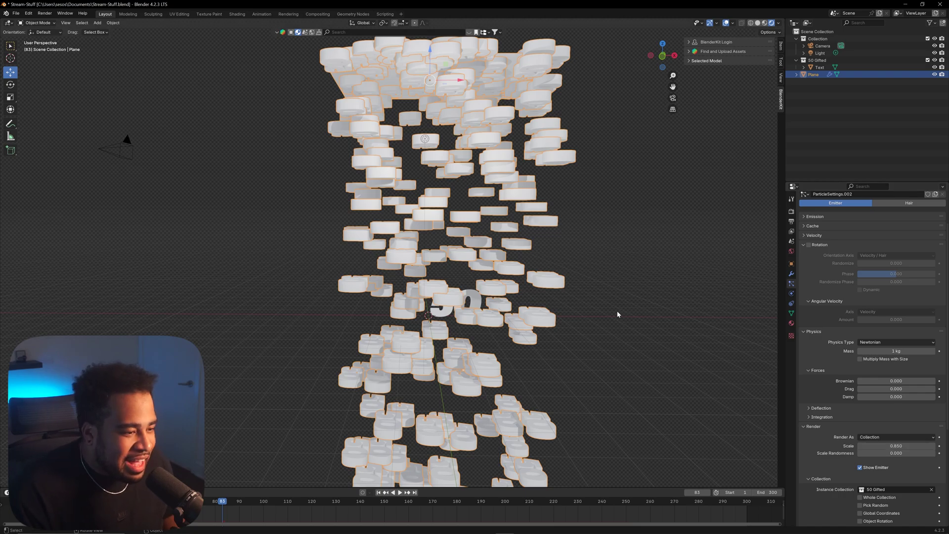
text(.77)
key(Return)
middle_drag(494, 207, 542, 206)
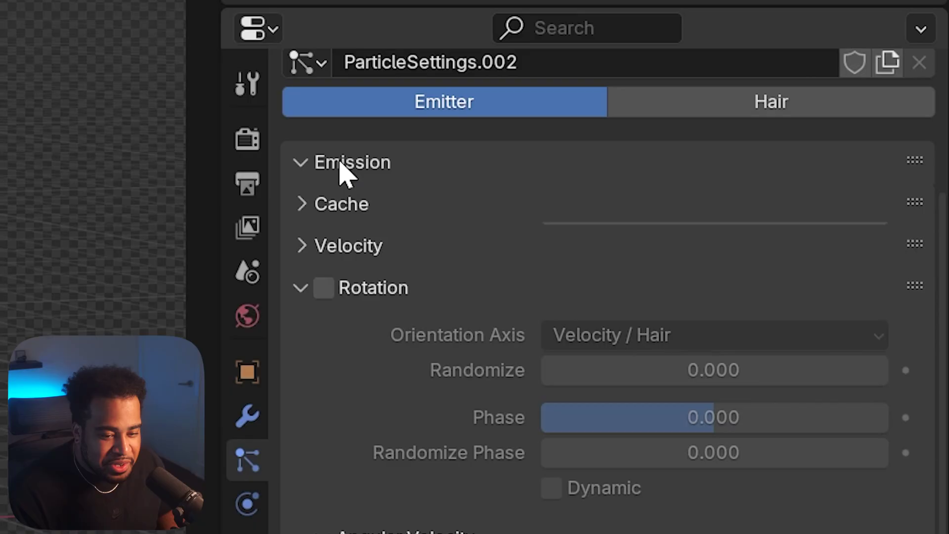
Step: Set the emission number to 150 particles and play the animation to preview the thinner rain
click(339, 164)
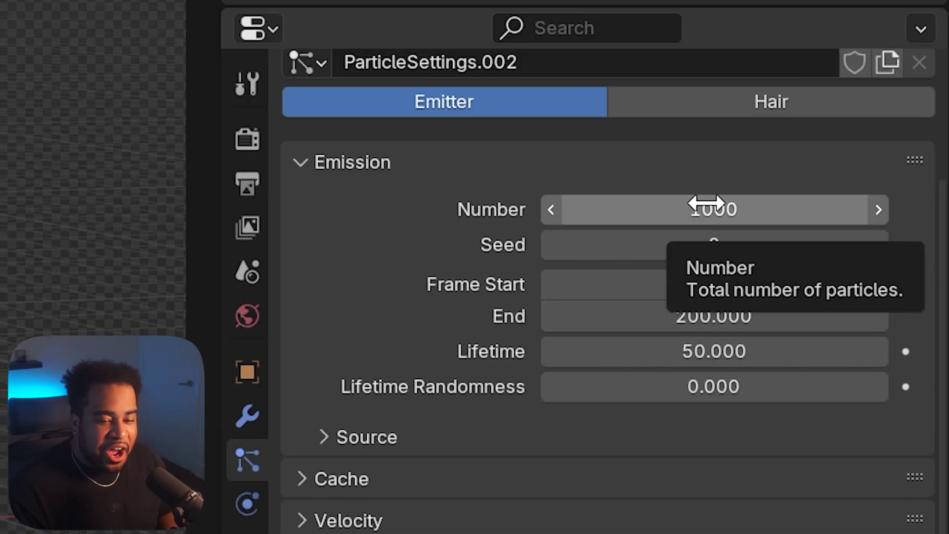
click(705, 203)
key(End)
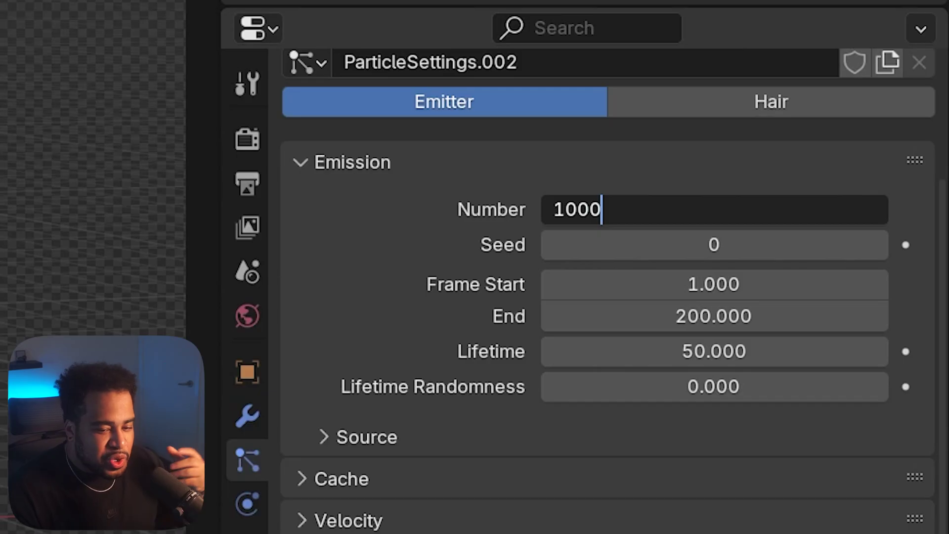
key(ctrl+a)
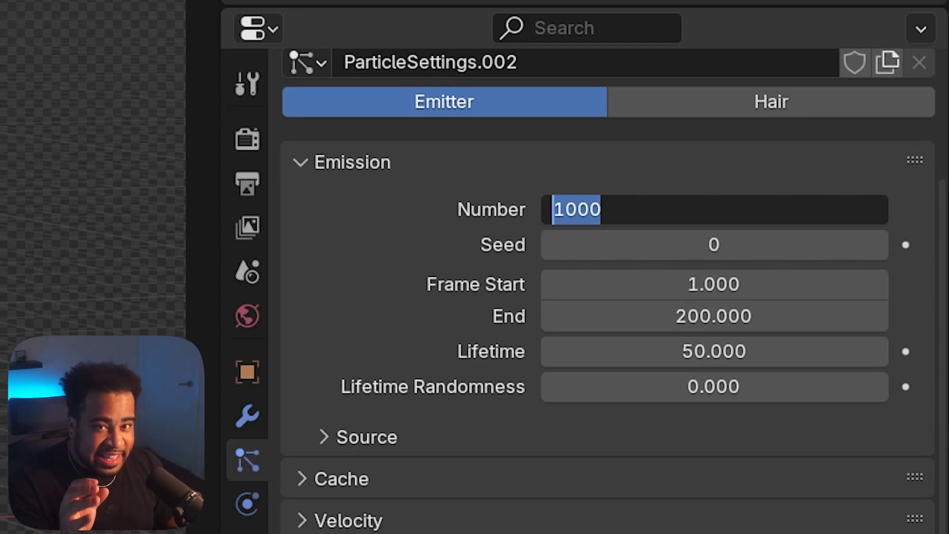
text(1)
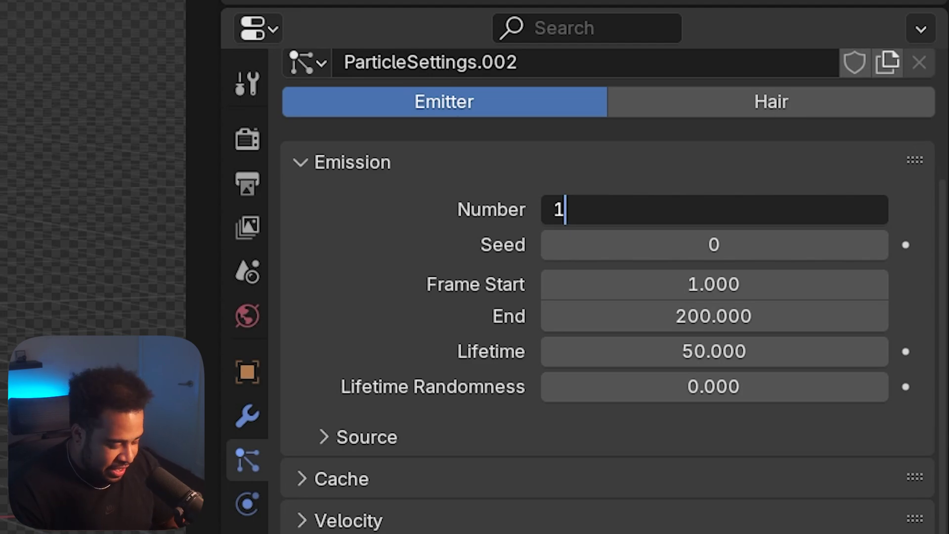
key(Return)
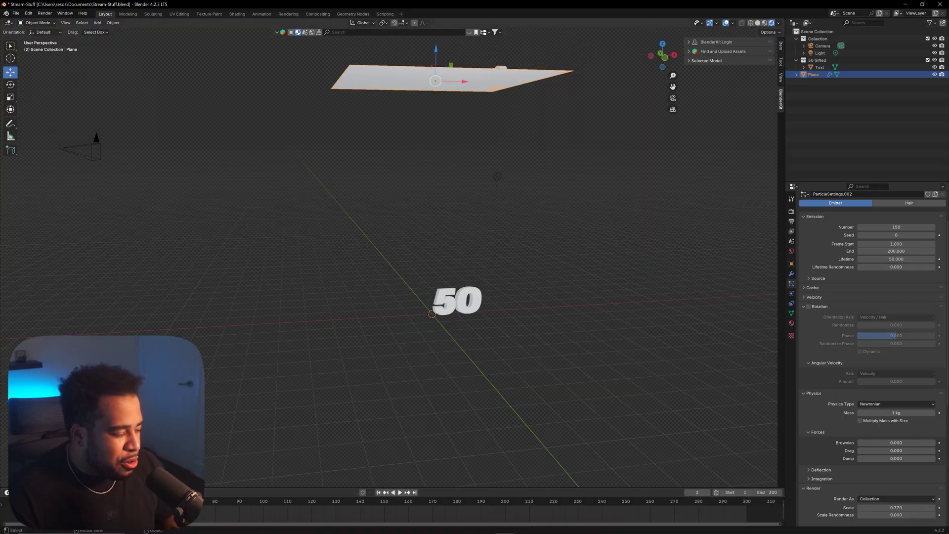
key(space)
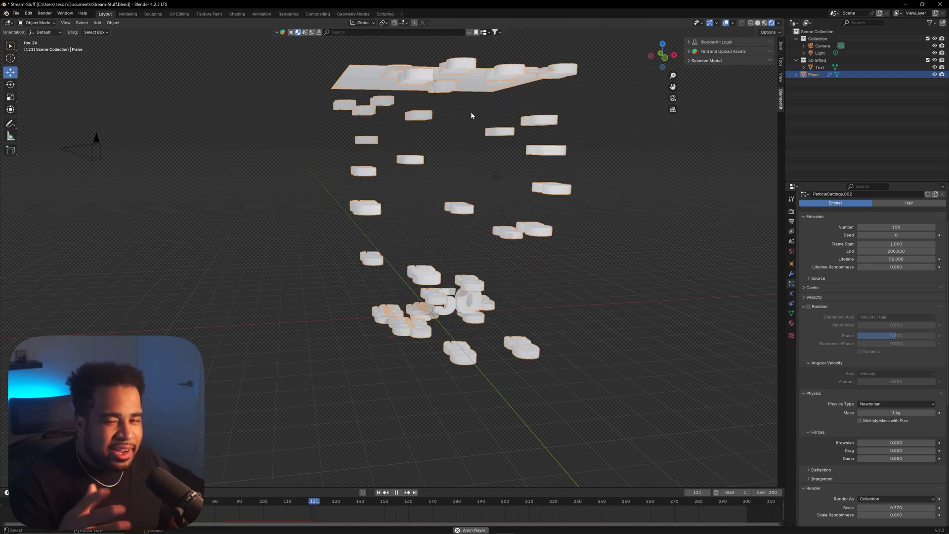
key(space)
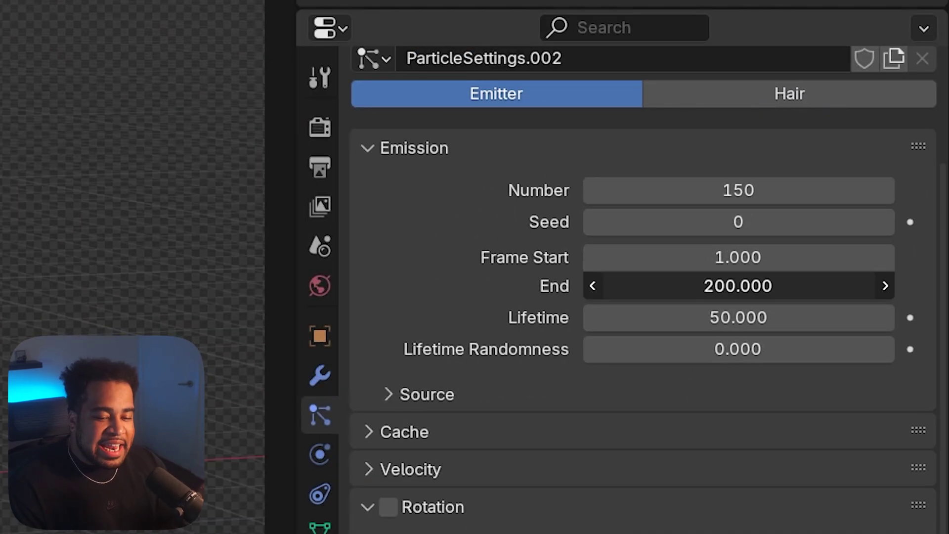
Step: Scrub the timeline between frames 200 and 218, and play on to frame 232 to examine how the emission ends
click(738, 286)
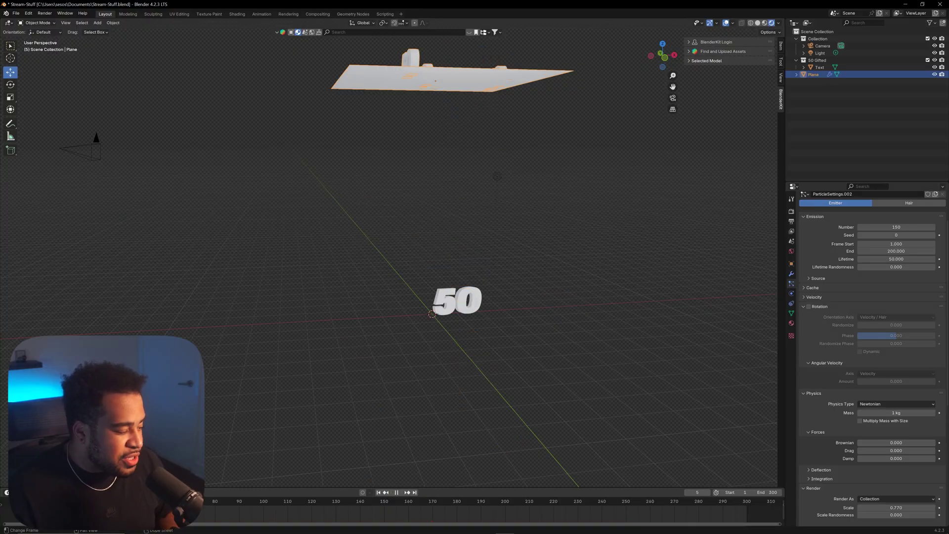
drag(395, 504, 549, 504)
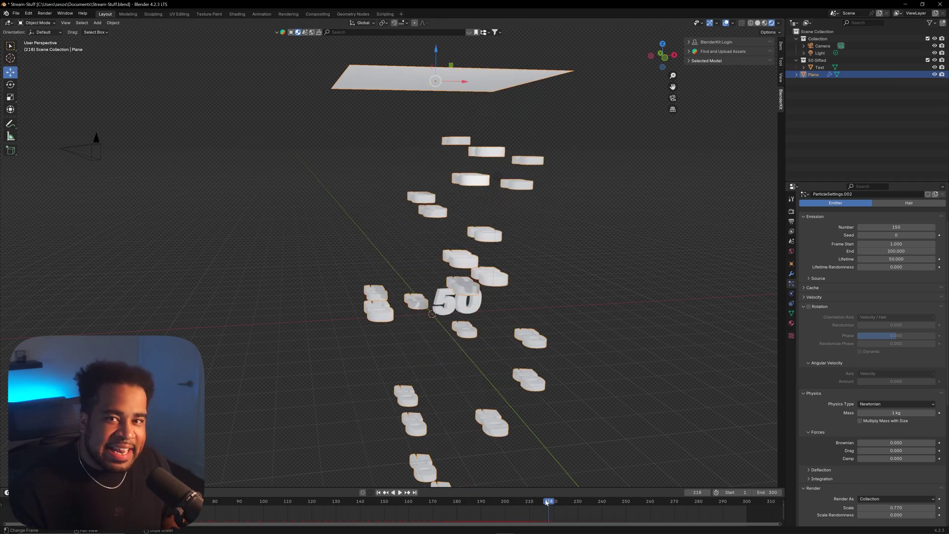
middle_drag(475, 208, 502, 173)
scroll(503, 173, up, 3)
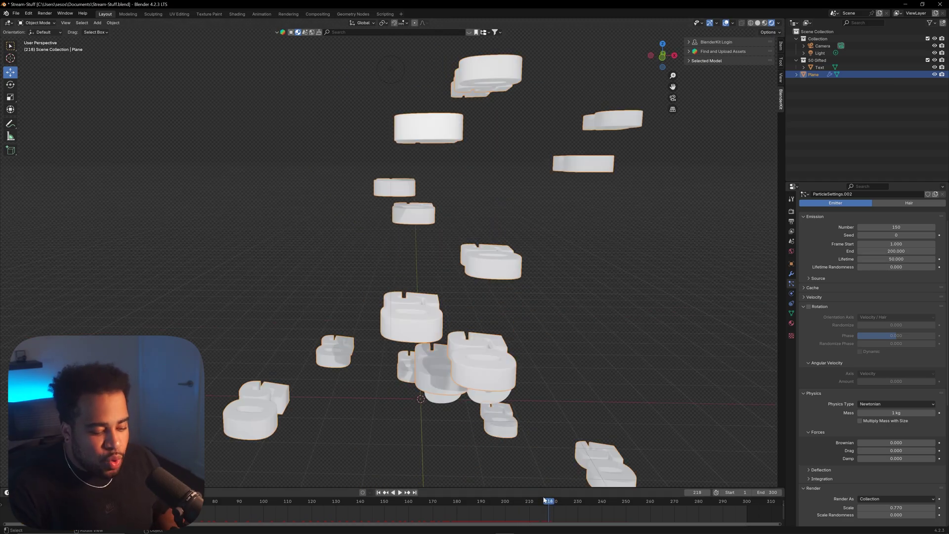
drag(544, 500, 505, 501)
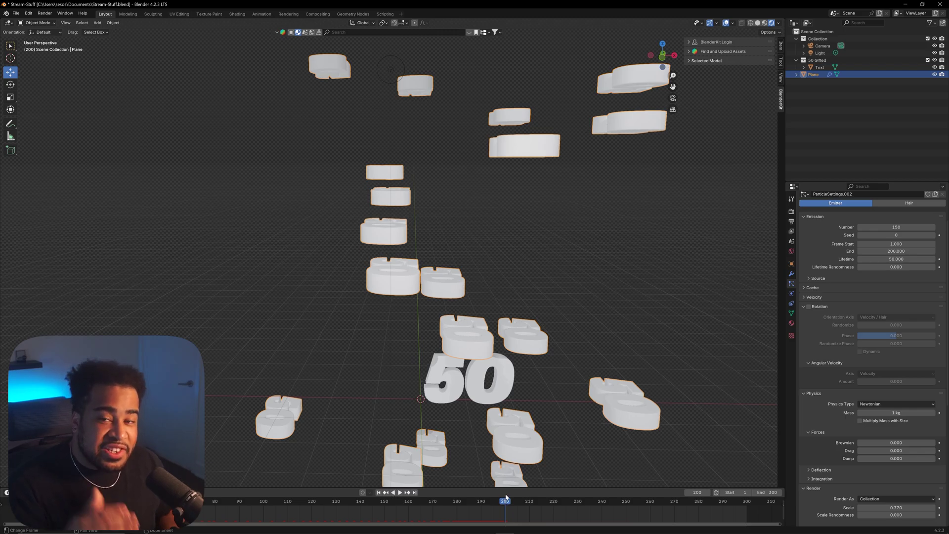
key(space)
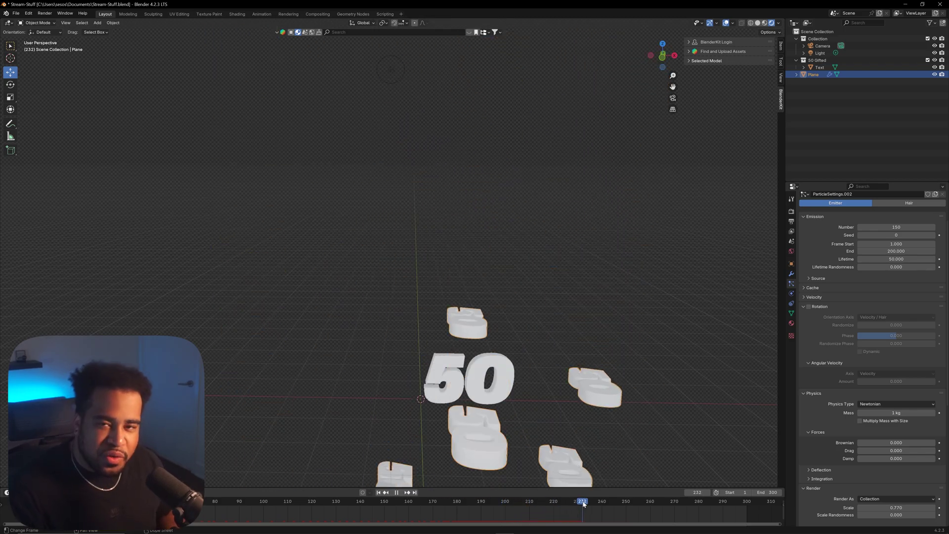
key(space)
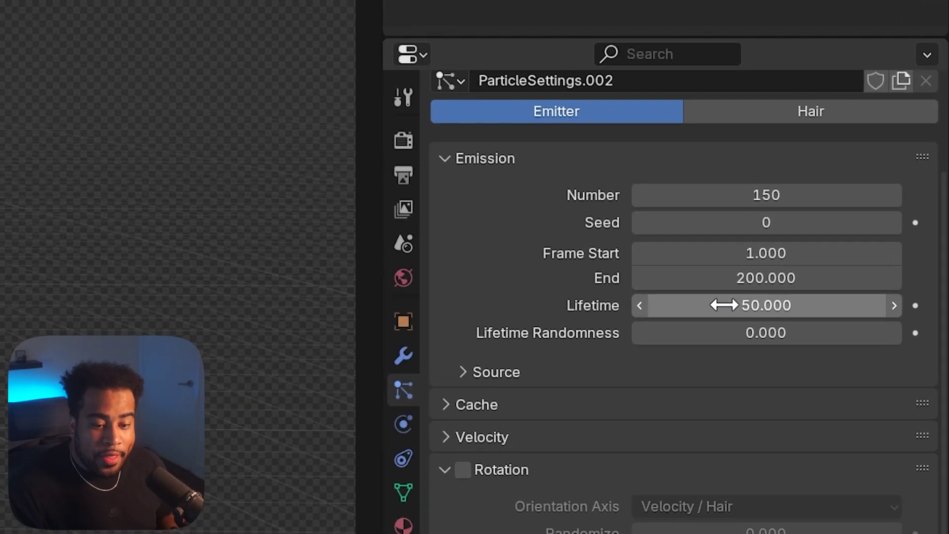
Step: Enter a new particle Lifetime in the Emission settings
double_click(868, 259)
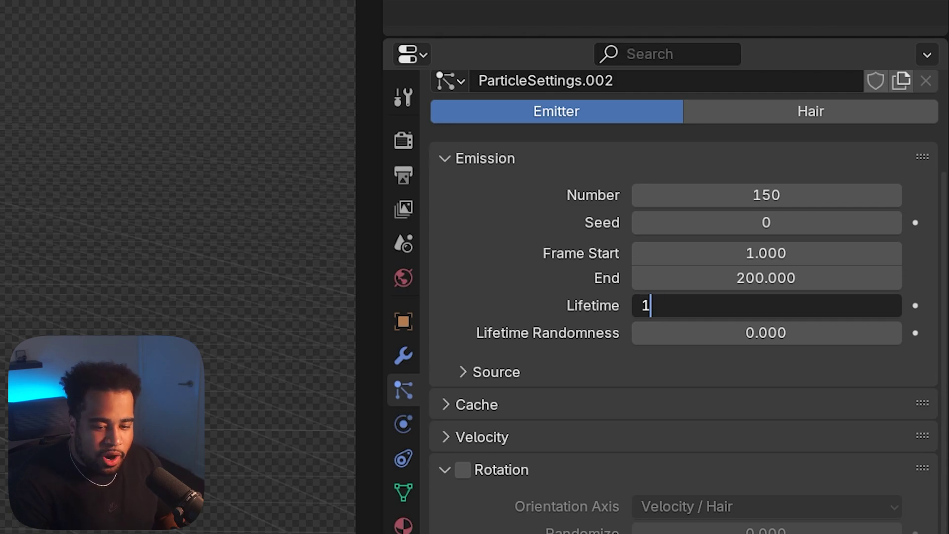
key(Return)
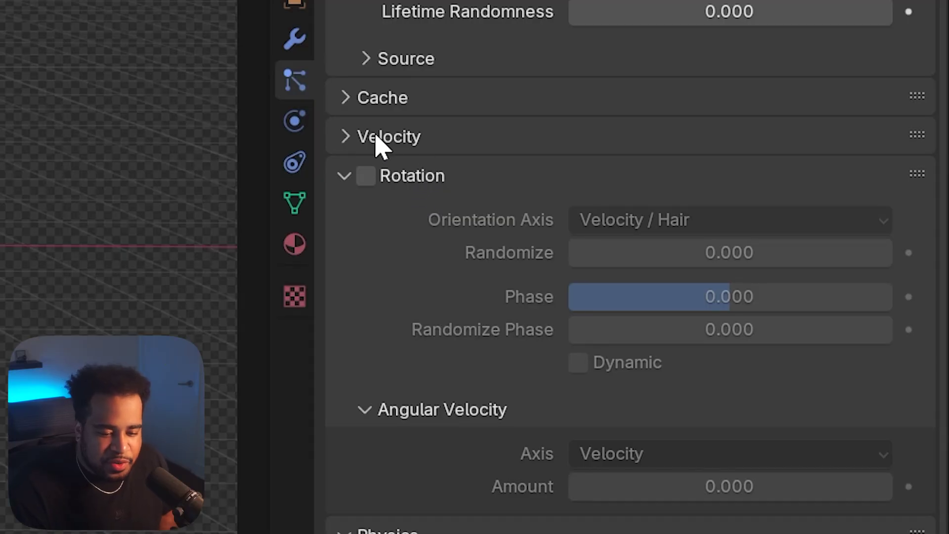
Step: Enable particle Rotation with the Velocity / Hair orientation axis and set its Randomize value to 0.12
click(355, 138)
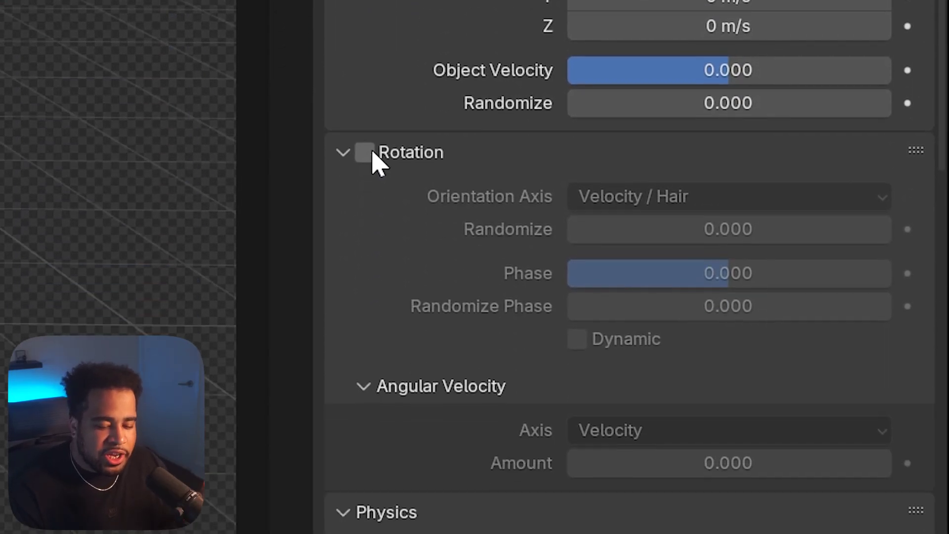
click(368, 472)
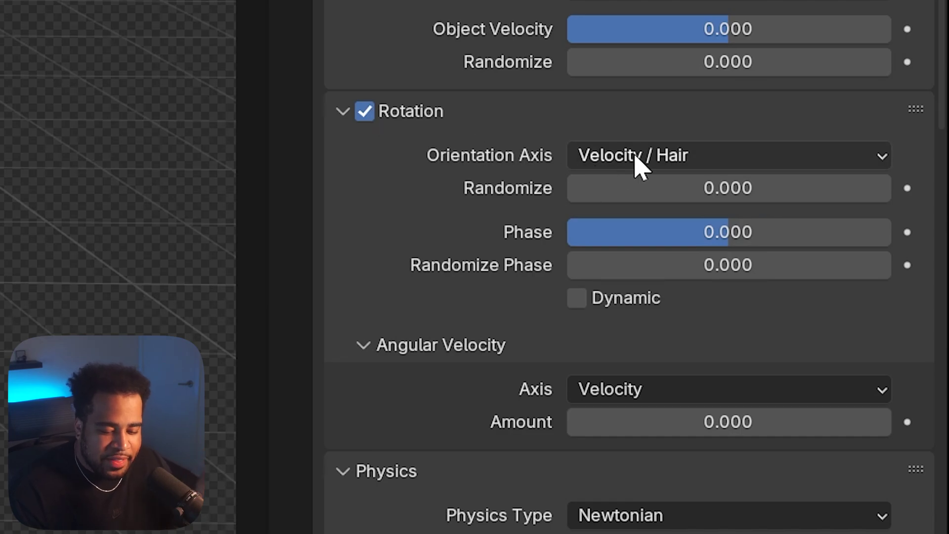
click(739, 157)
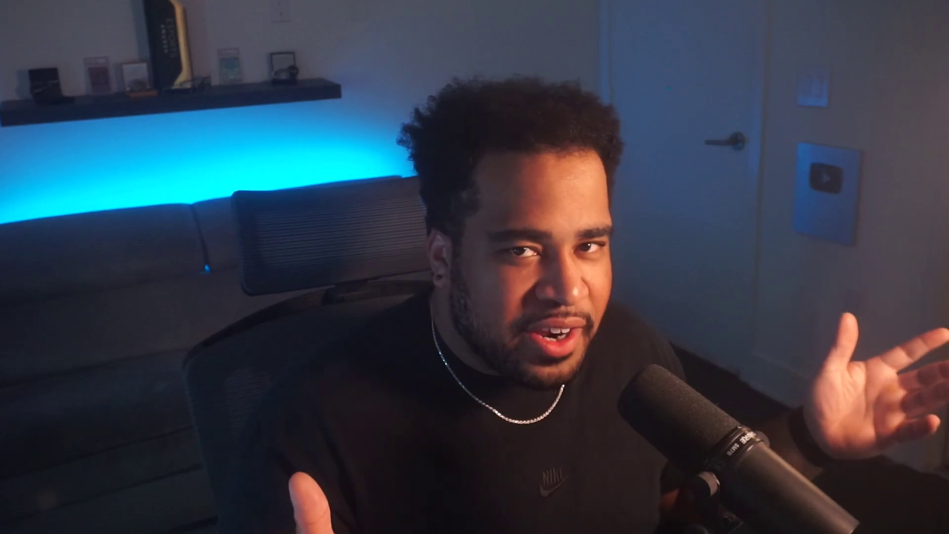
double_click(708, 183)
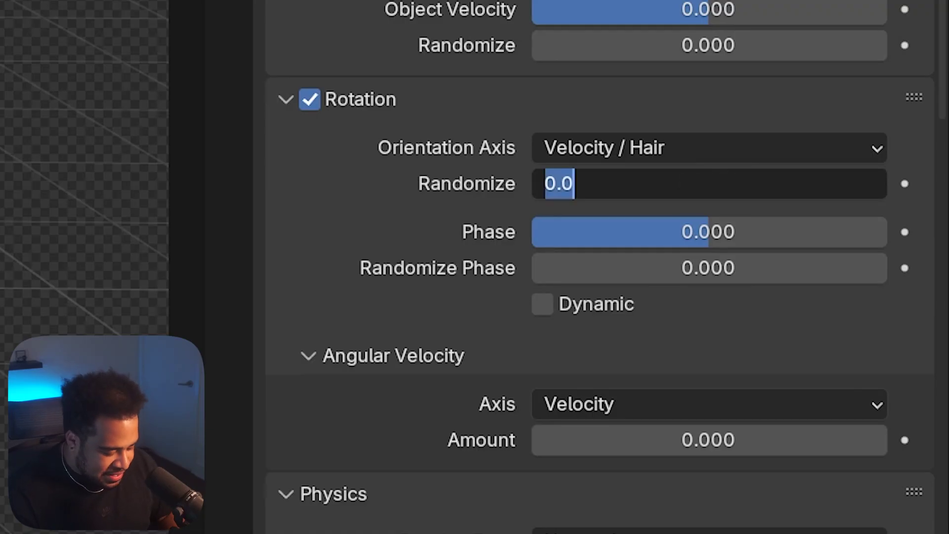
text(1.)
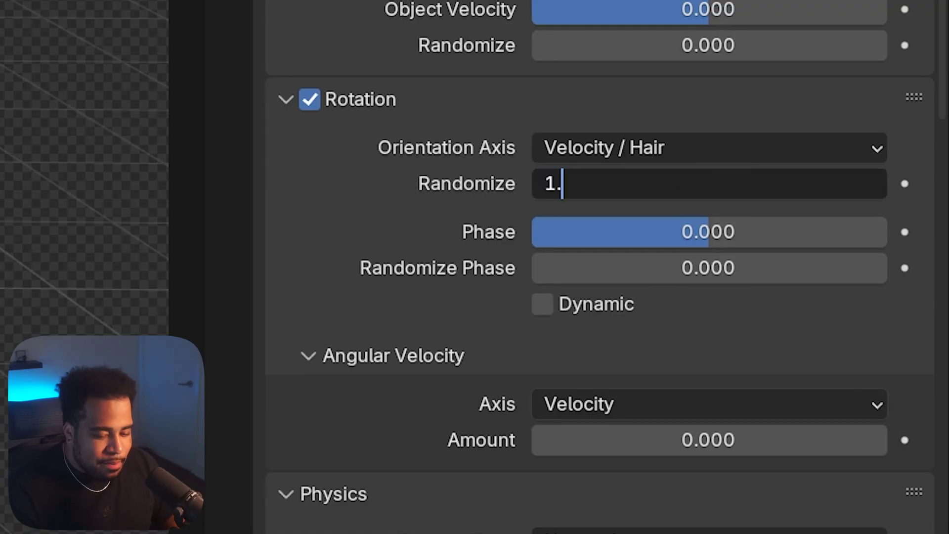
text(.12)
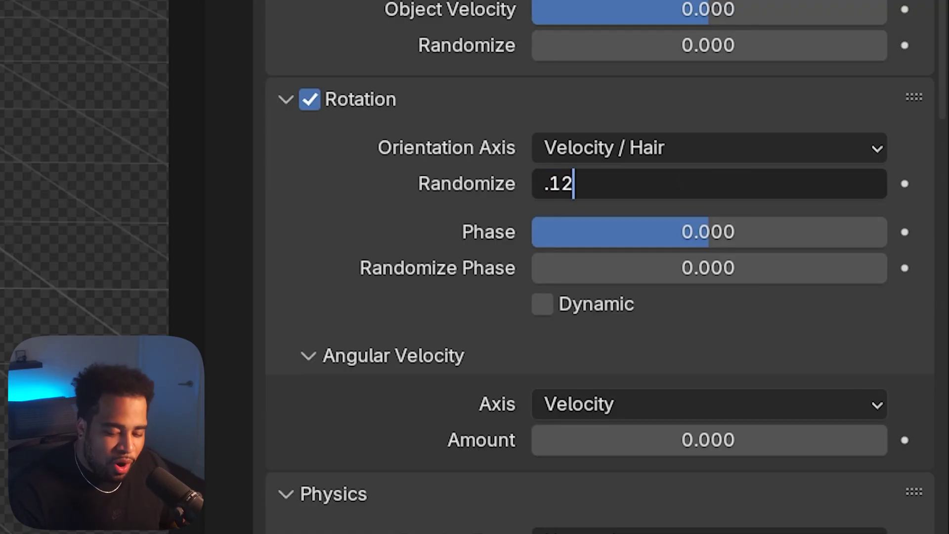
key(Return)
Step: Set the Randomize Phase to 1.5 with Dynamic rotation enabled, and play the animation to preview the randomly rotated 50s
double_click(669, 276)
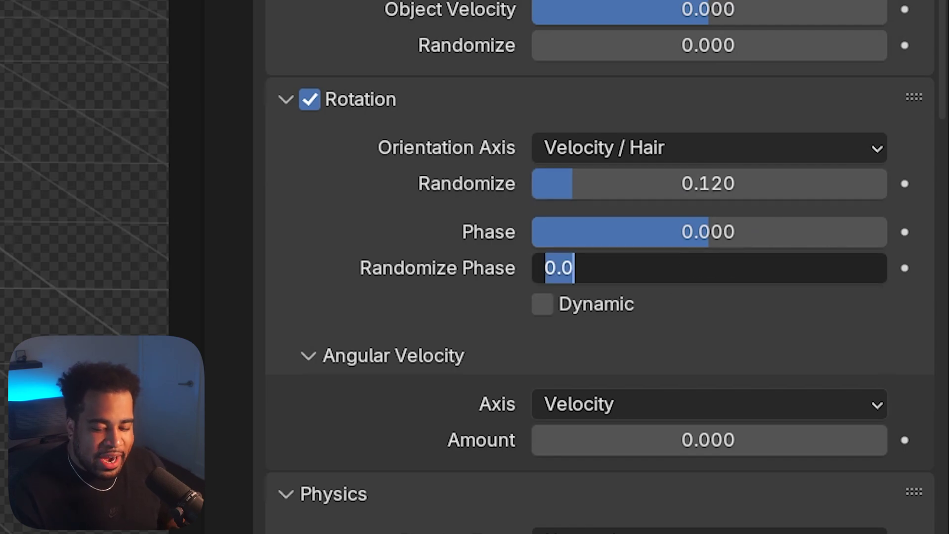
text(1.5)
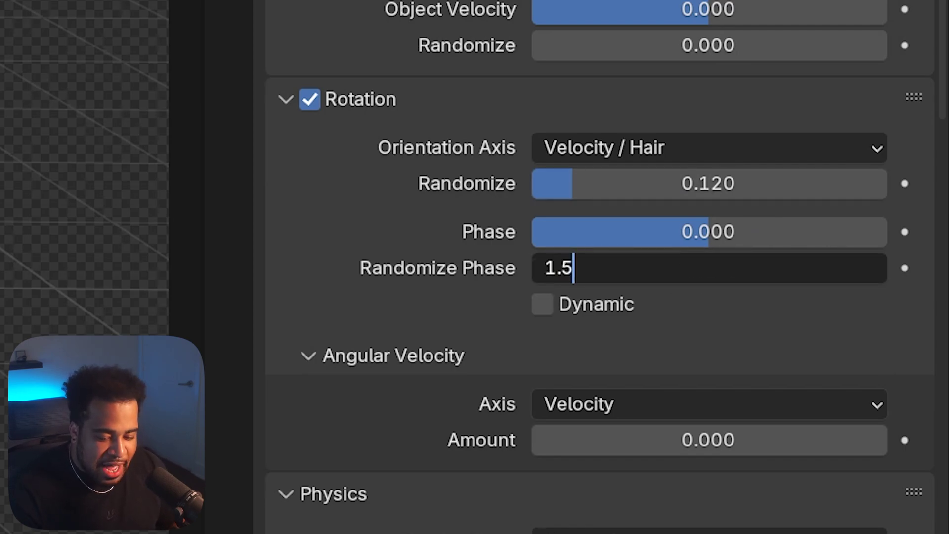
key(Return)
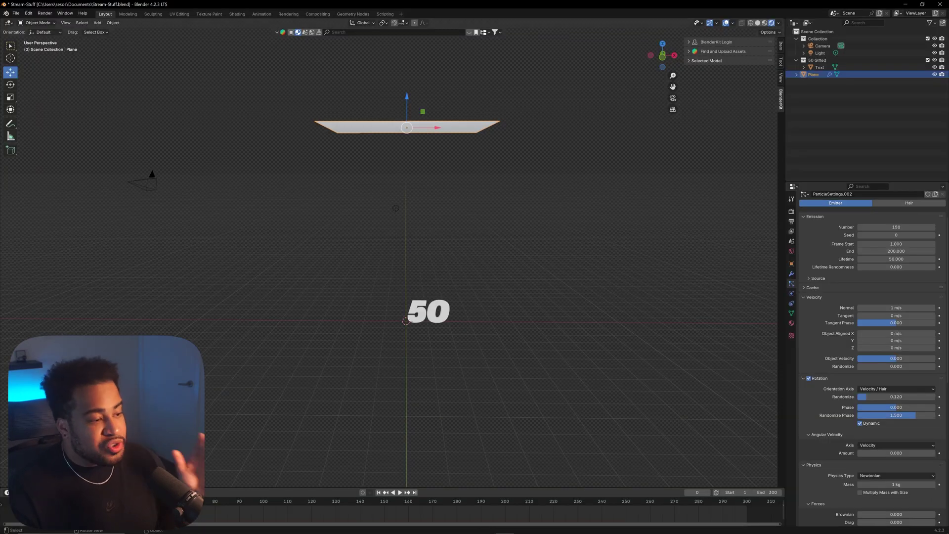
key(space)
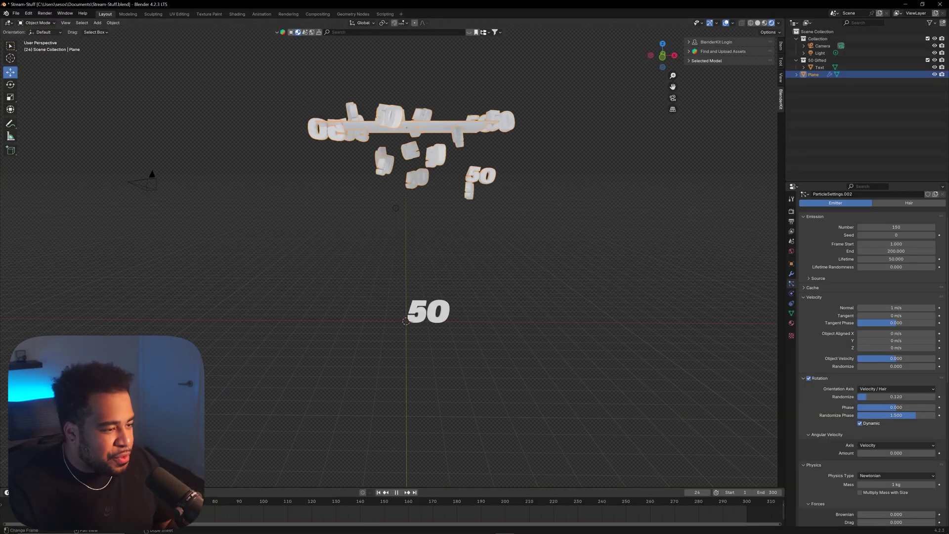
key(space)
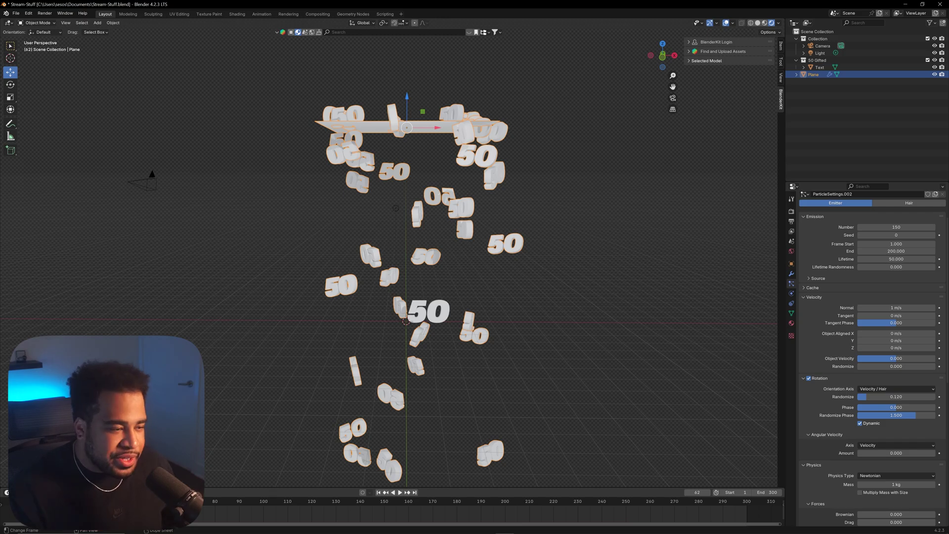
key(shift+Left)
key(space)
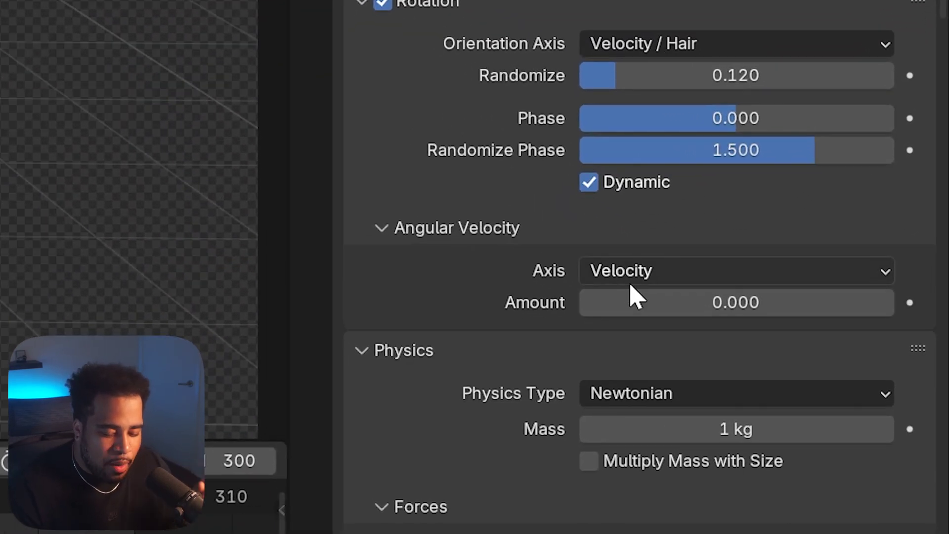
Step: Set the Angular Velocity amount to 1 on the Velocity axis and replay the animation to preview the spin
click(635, 302)
click(476, 303)
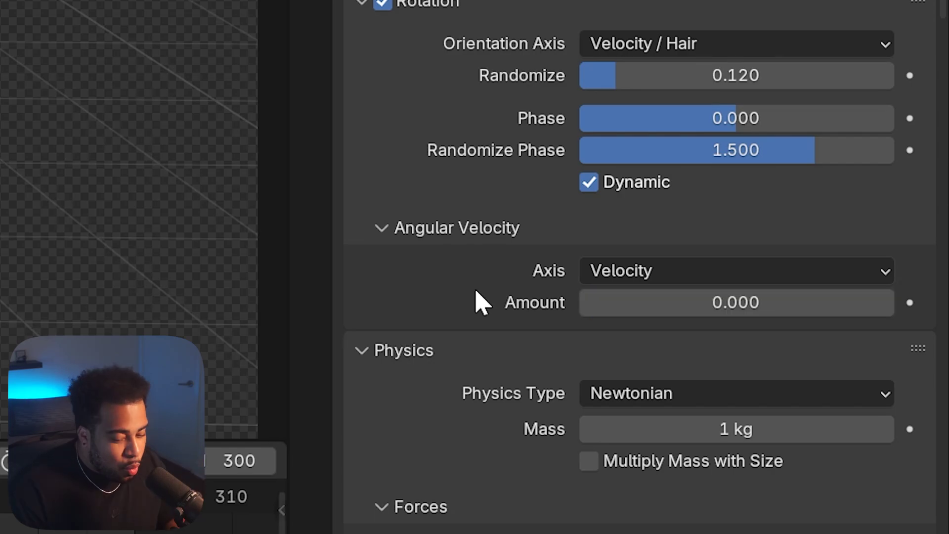
click(603, 302)
text(1)
key(Return)
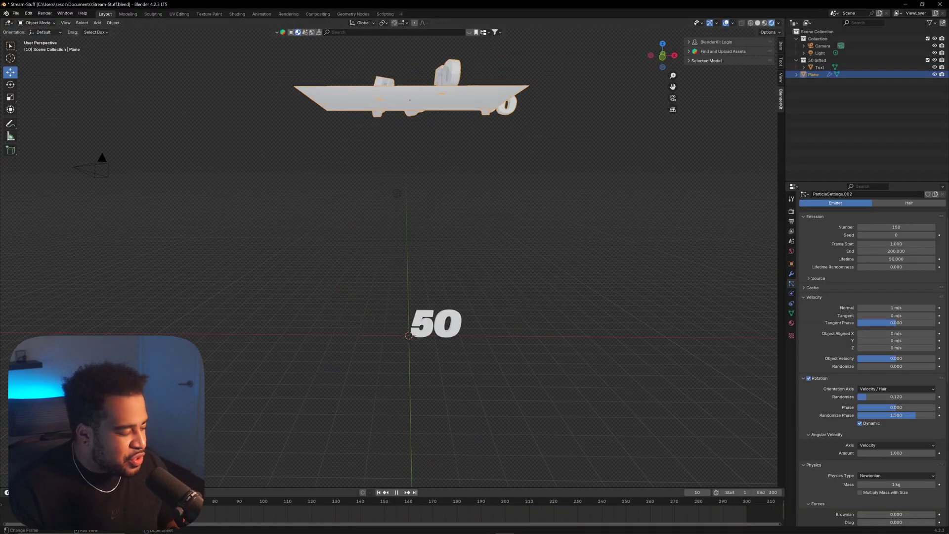
key(shift+Left)
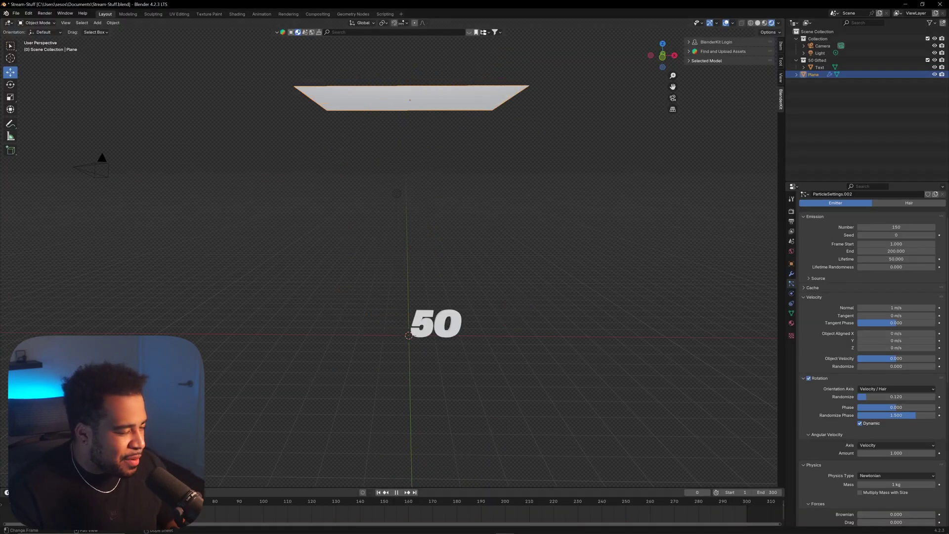
key(space)
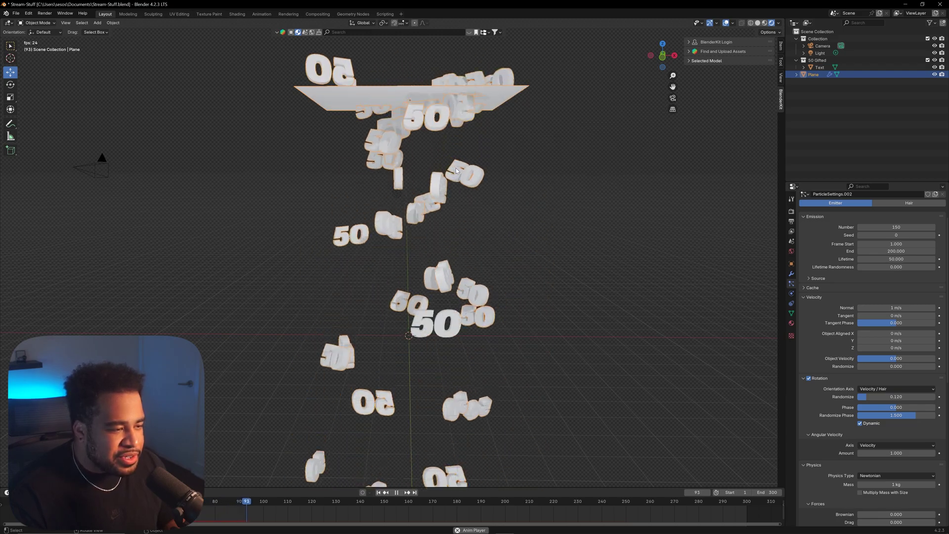
key(space)
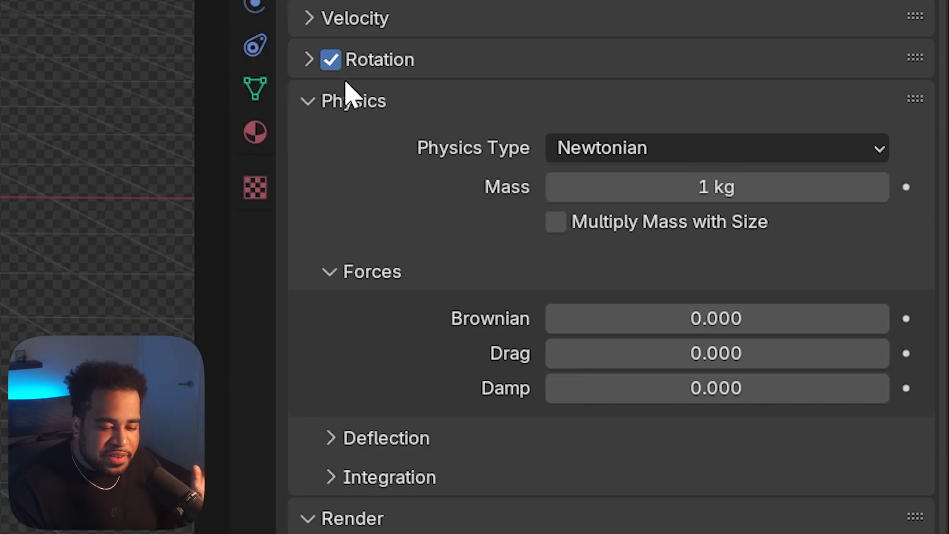
Step: Set the particle Drag and Damp forces to 0.4 in the Physics settings
click(816, 317)
click(816, 317)
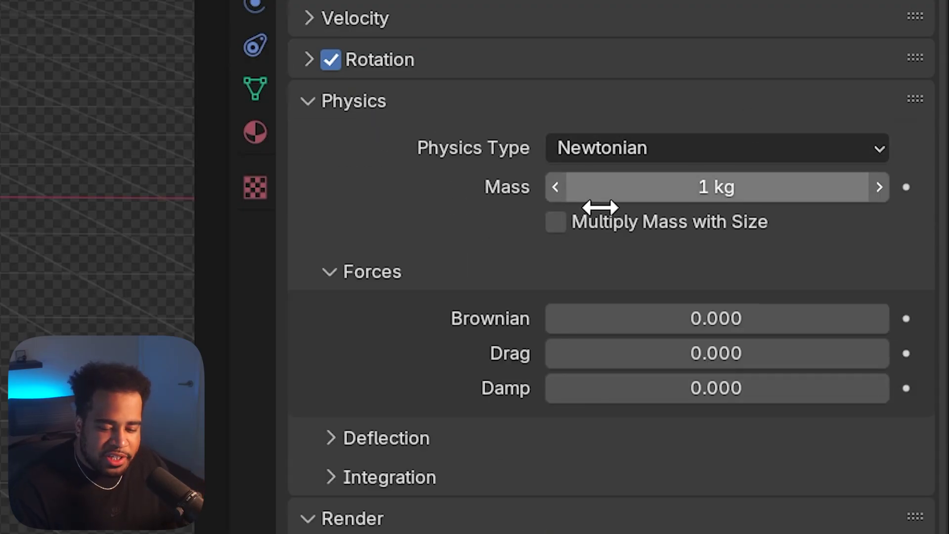
click(368, 273)
click(369, 273)
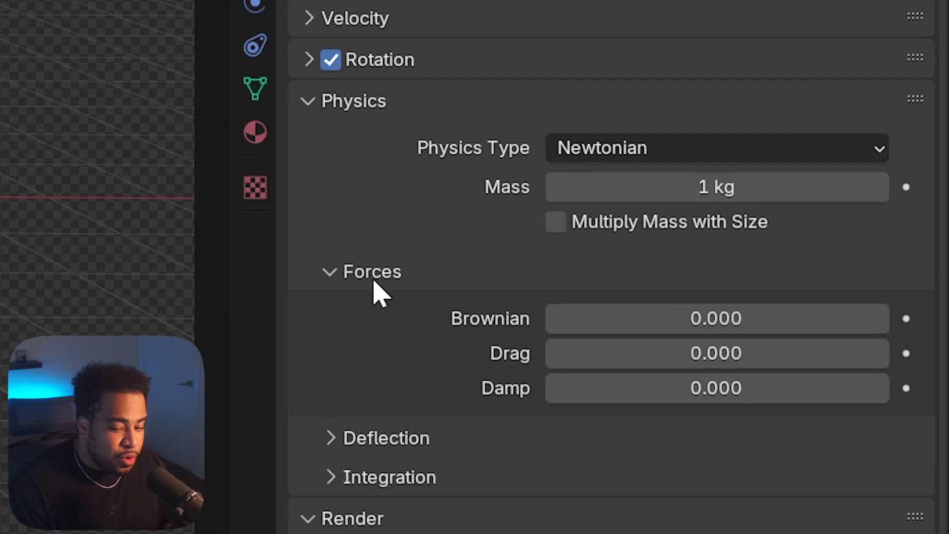
click(679, 352)
key(Return)
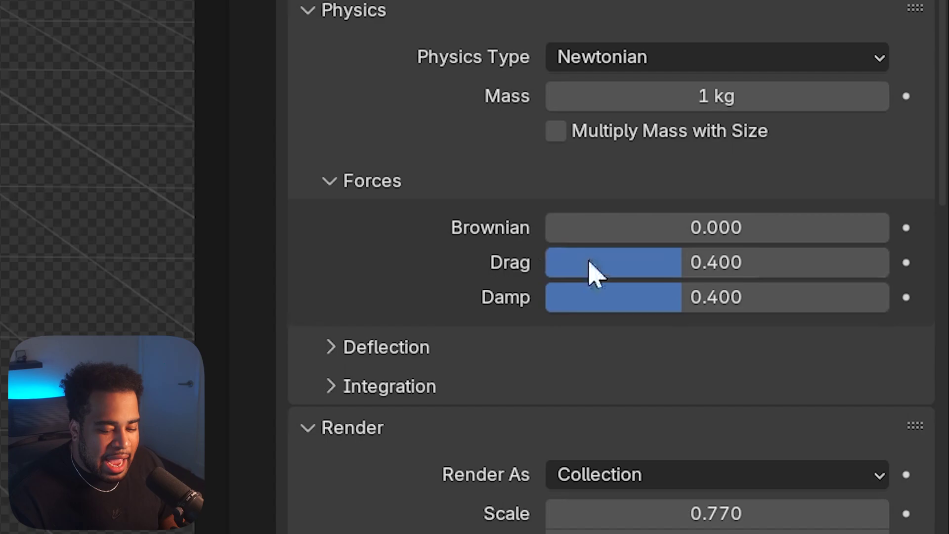
Step: Lower the Drag and Damp forces to 0.02 and play the animation to preview the fall
double_click(589, 271)
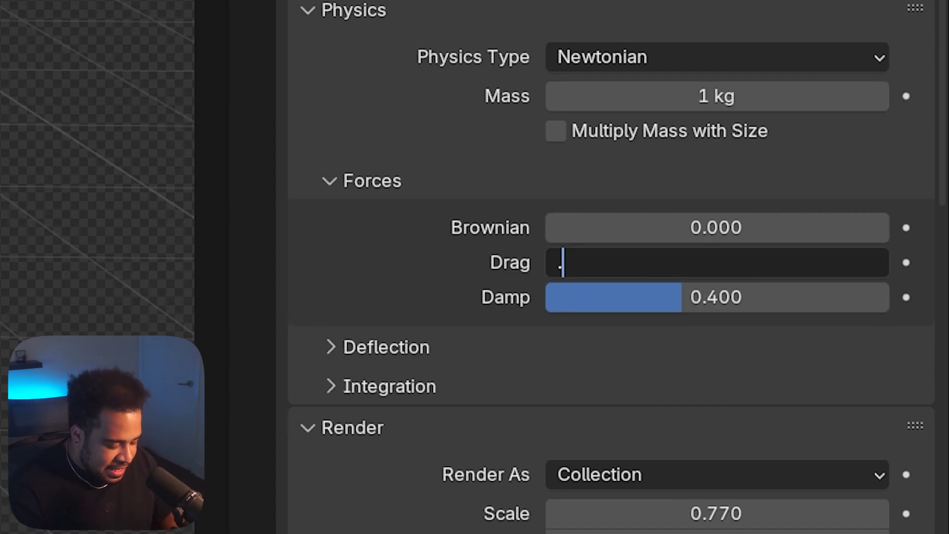
text(.02)
key(Tab)
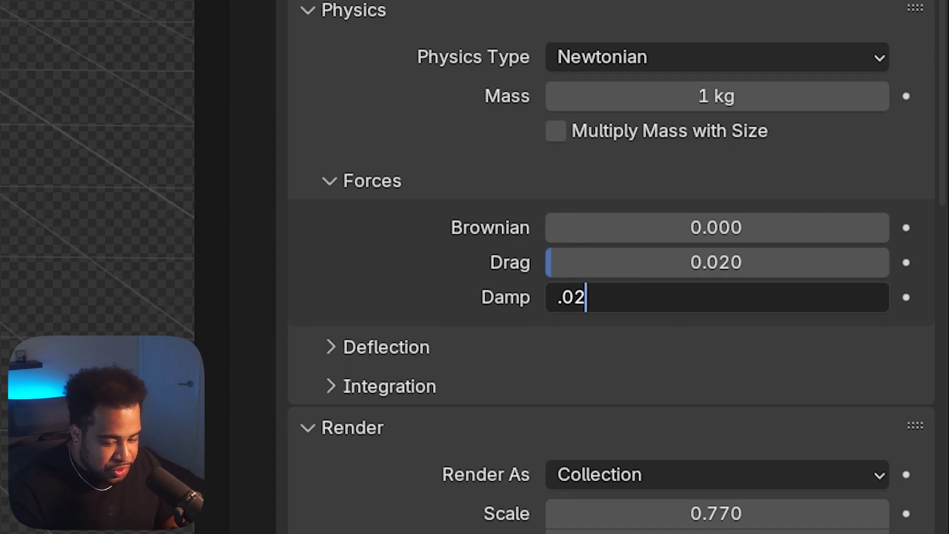
key(Return)
key(space)
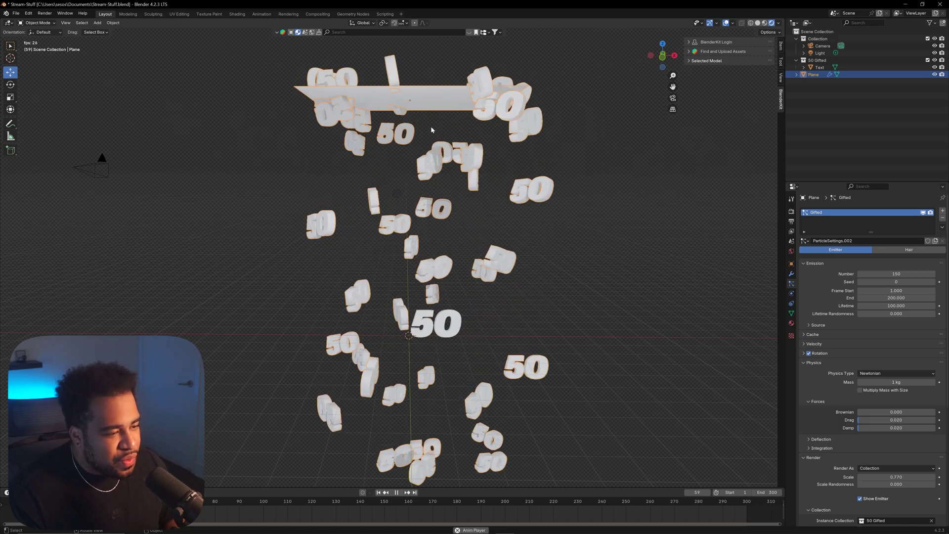
Step: Raise both the Drag and Damp forces to 0.05 and play the animation again
key(space)
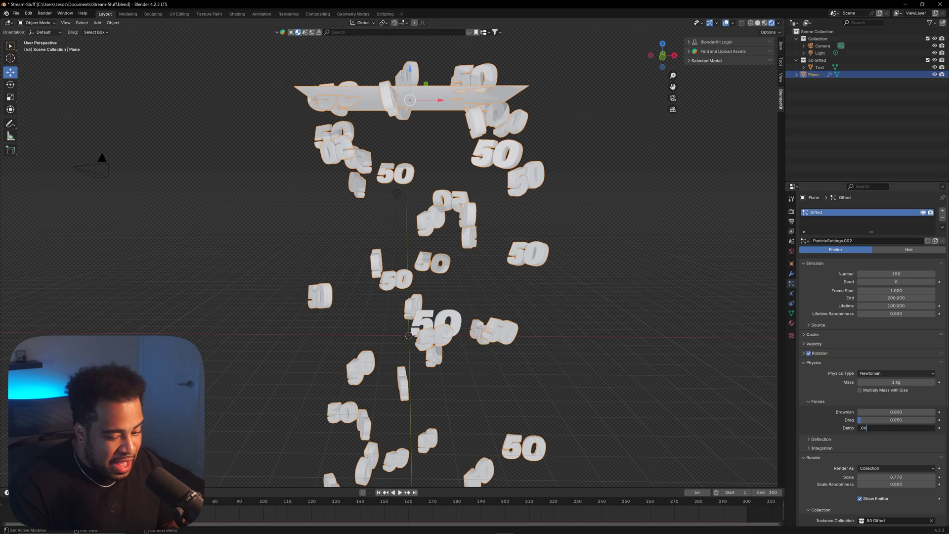
key(Return)
key(space)
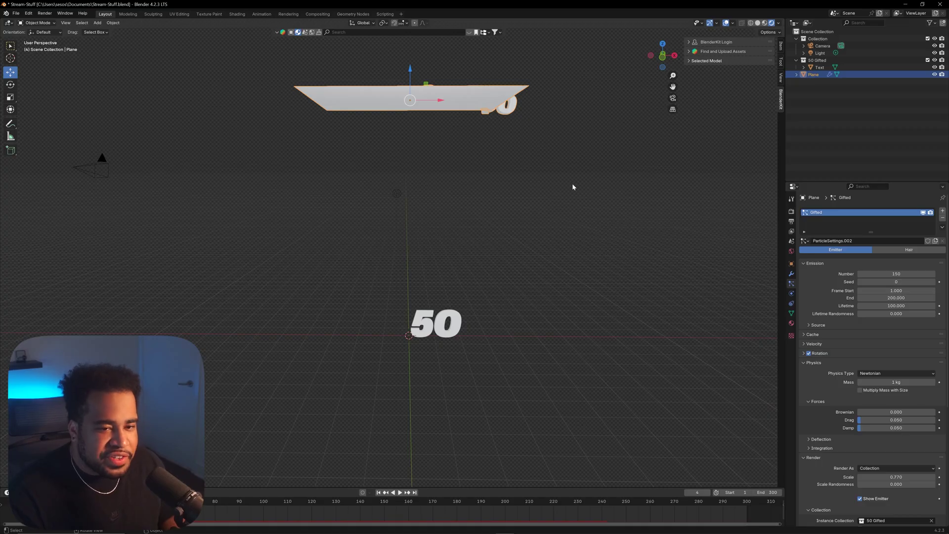
Step: Move the original 50 text along the X axis, well clear of the falling particles
click(446, 320)
drag(435, 337, 267, 327)
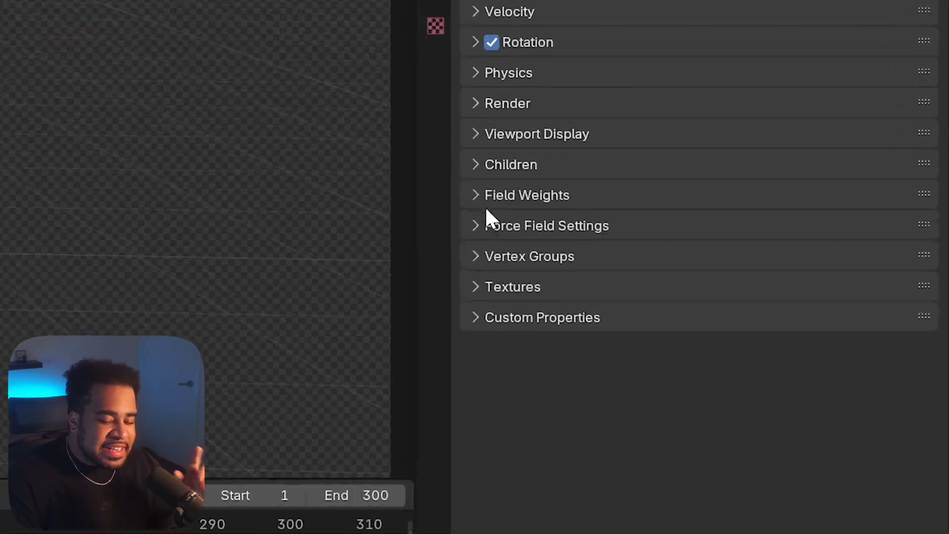
Step: Enable Self Effect in the particle Force Field Settings with an Effector Amount of 1, and set Type 1 to Vortex
click(815, 410)
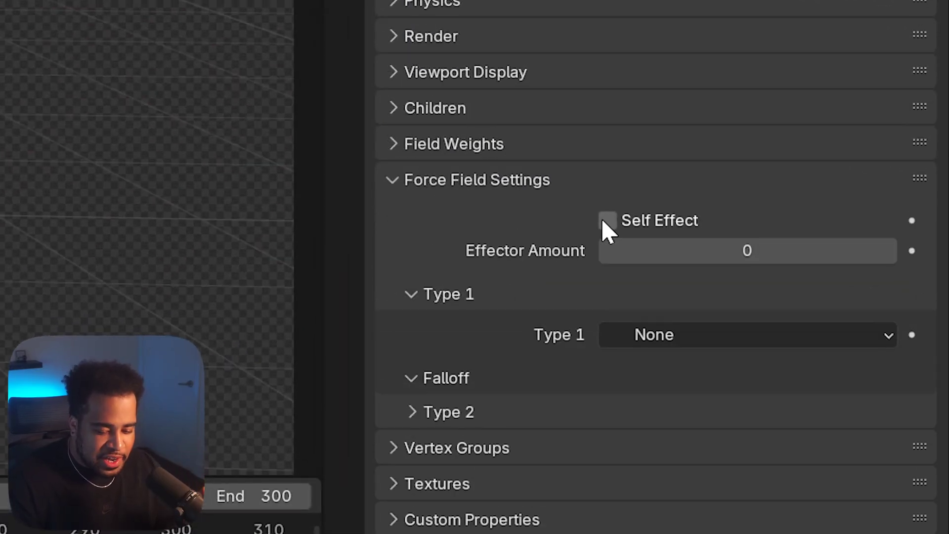
click(736, 246)
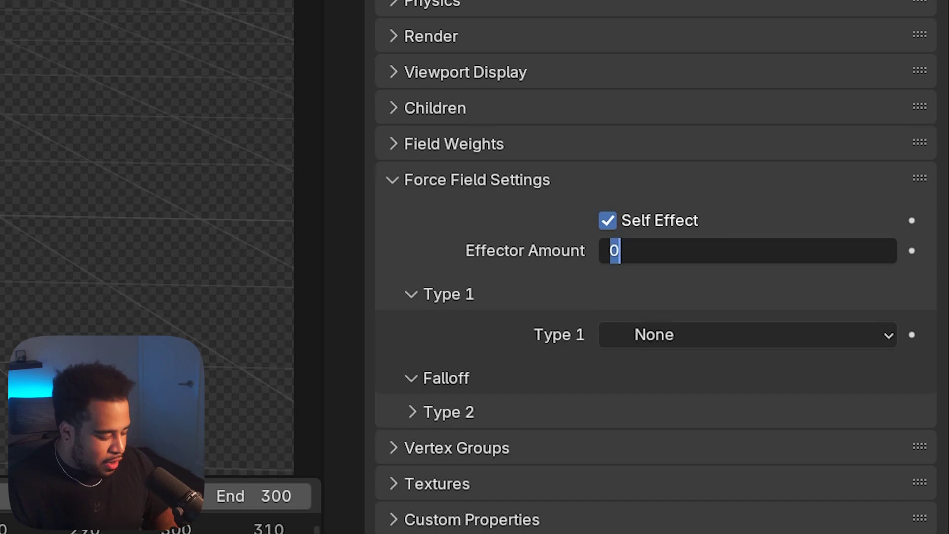
key(Return)
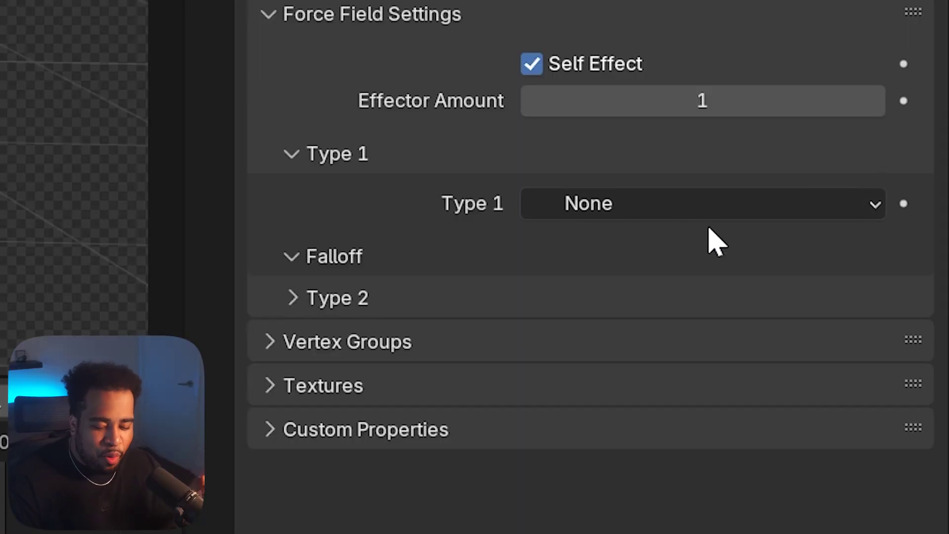
click(711, 205)
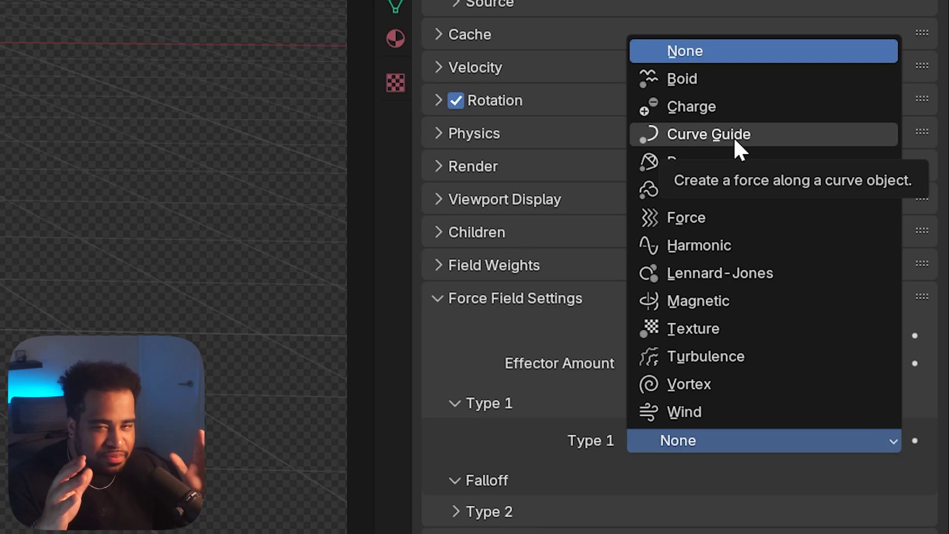
click(707, 383)
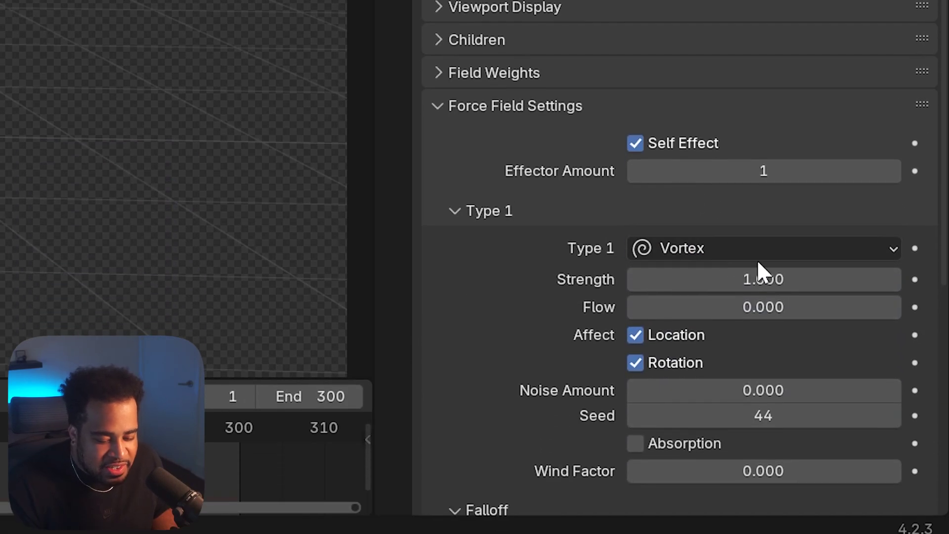
Step: Set the vortex Strength to 4 and Flow to 0.2 without affecting Rotation, and preview the swirling particles
drag(759, 278, 759, 278)
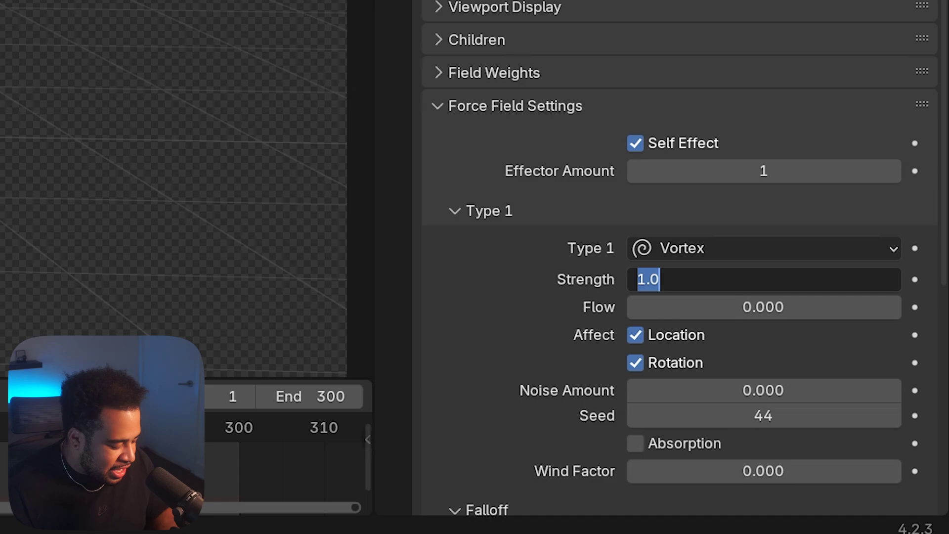
key(Return)
click(805, 309)
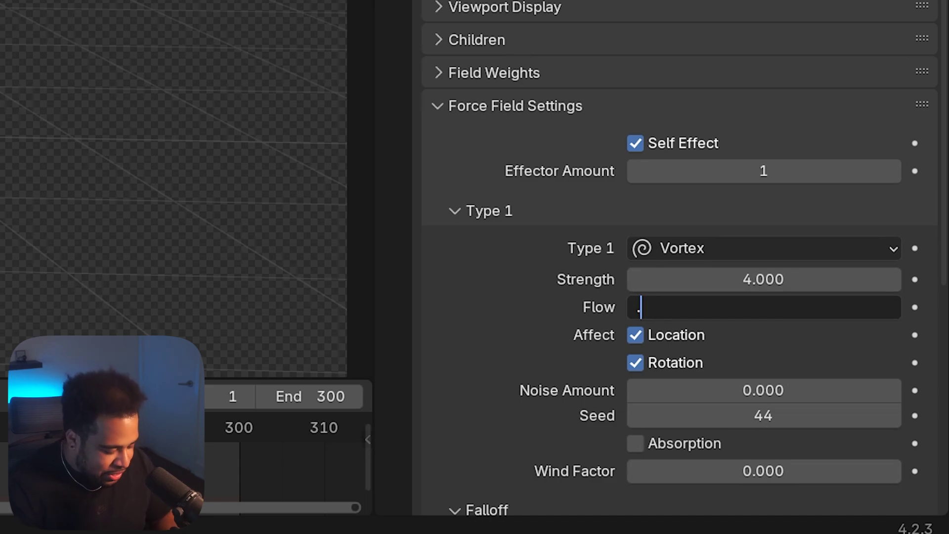
text(.2)
key(Return)
click(635, 363)
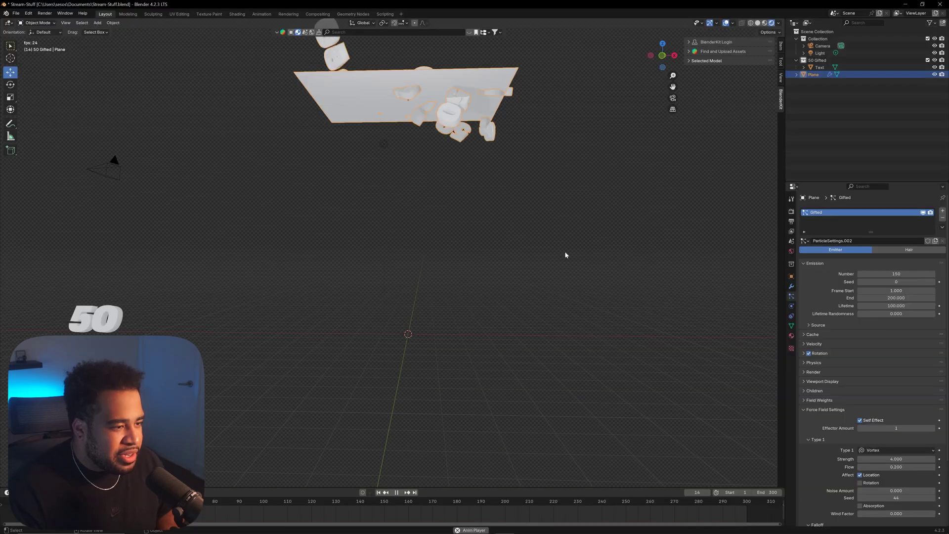
middle_drag(563, 254, 624, 256)
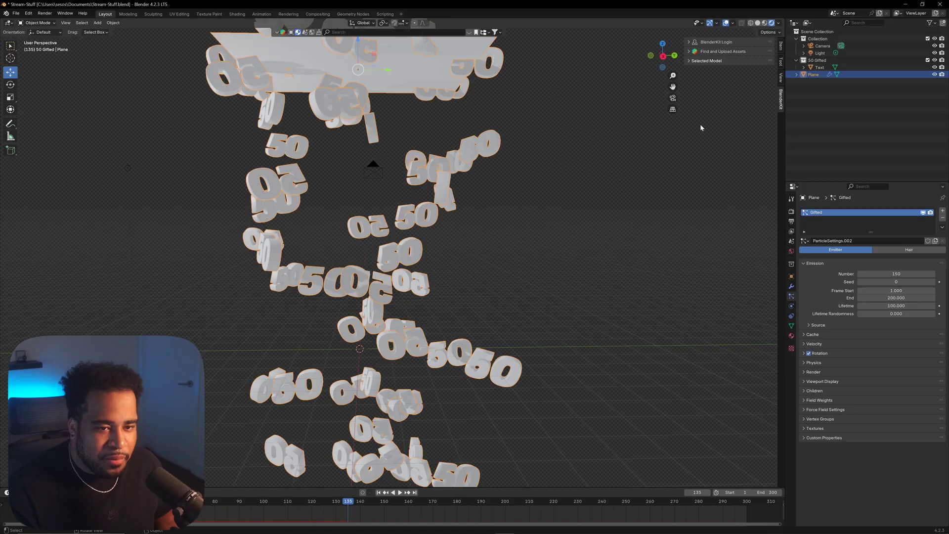
Step: Look through the existing camera to check its framing, and add a second camera to the scene
click(824, 46)
click(672, 98)
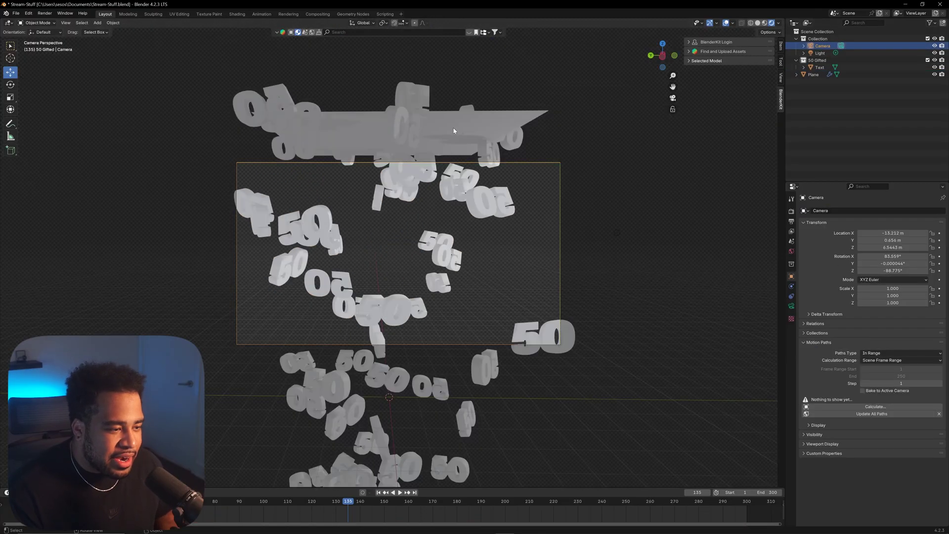
scroll(403, 203, down, 1)
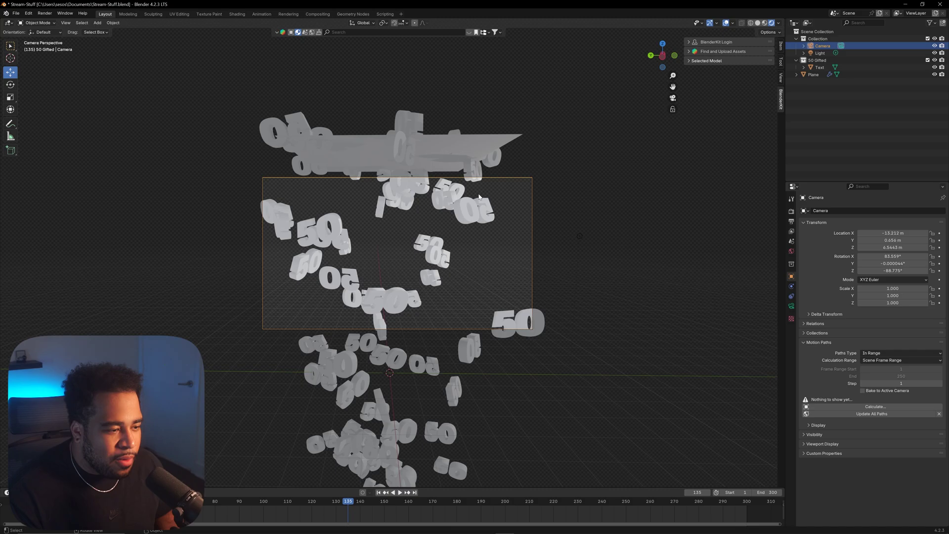
middle_drag(566, 206, 583, 215)
key(shift+a)
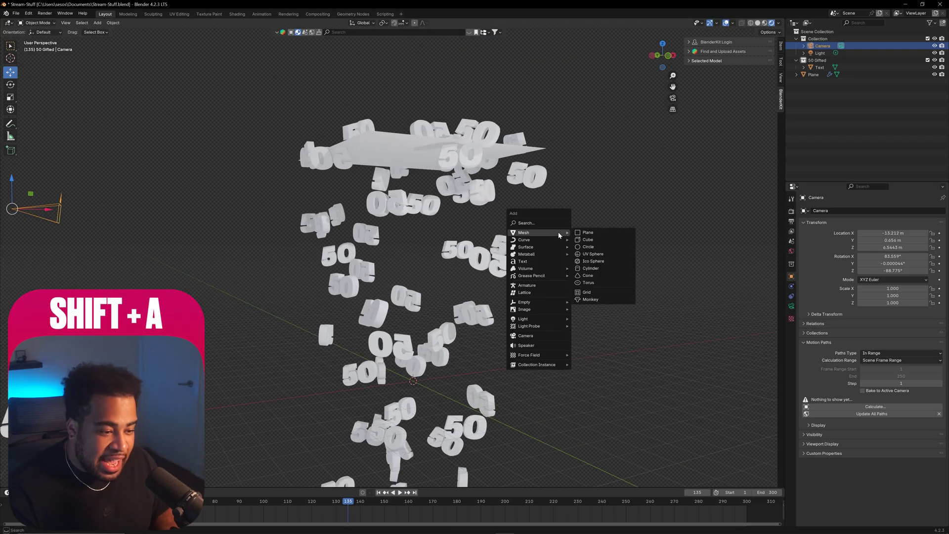
click(527, 336)
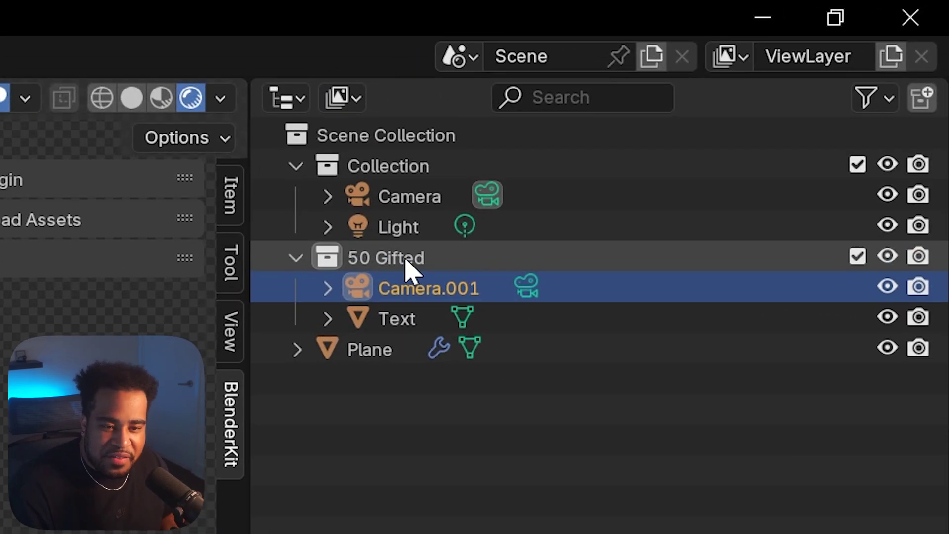
Step: Move the new camera out of the 50 Gifted collection into Collection, undoing and redoing the move to compare the particles
click(821, 62)
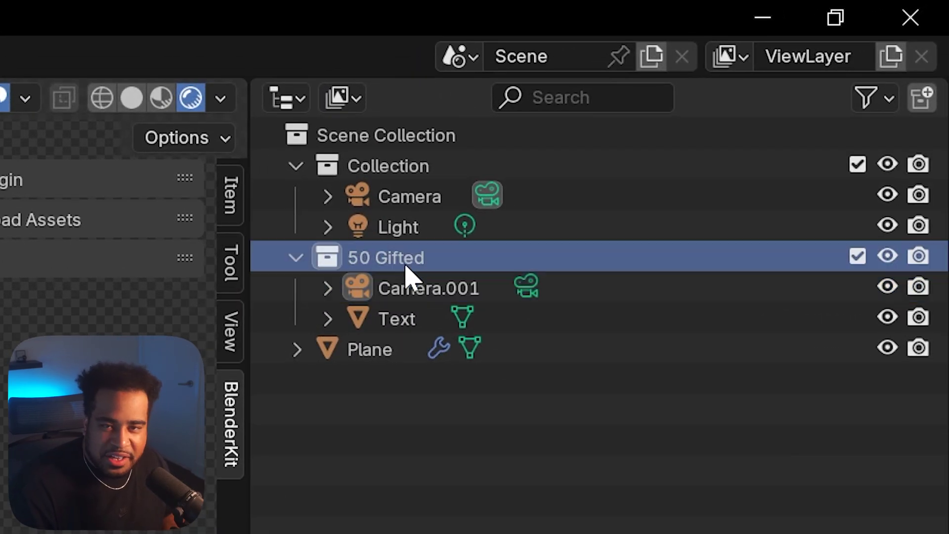
click(840, 68)
drag(487, 292, 442, 217)
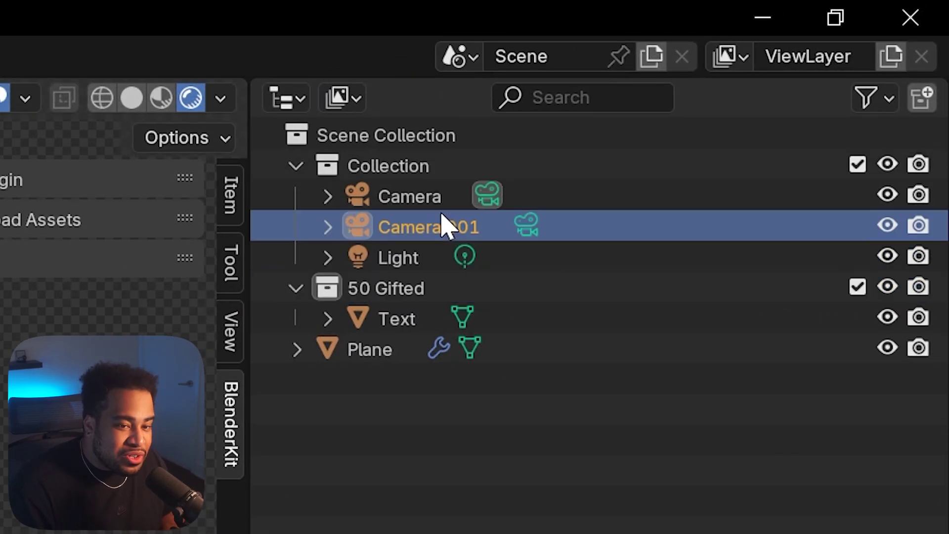
key(ctrl+z)
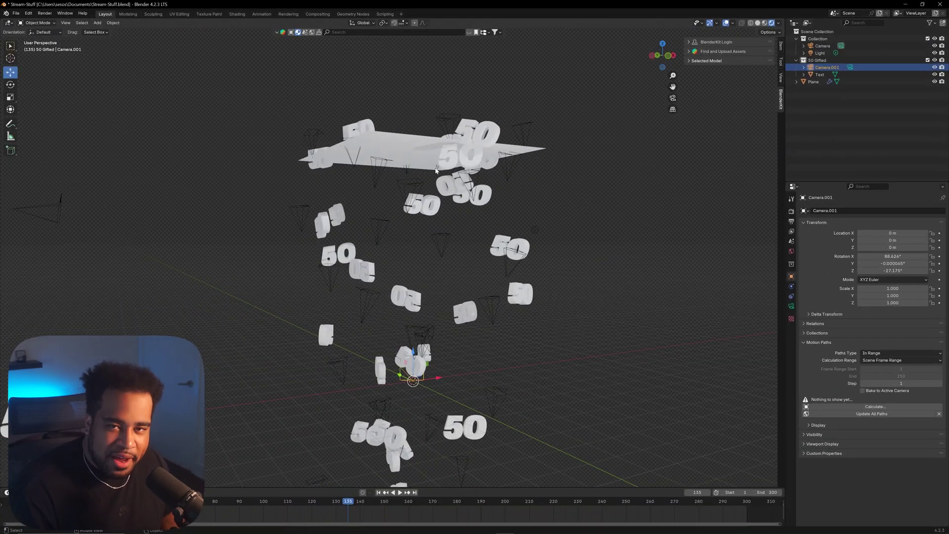
key(ctrl+shift+z)
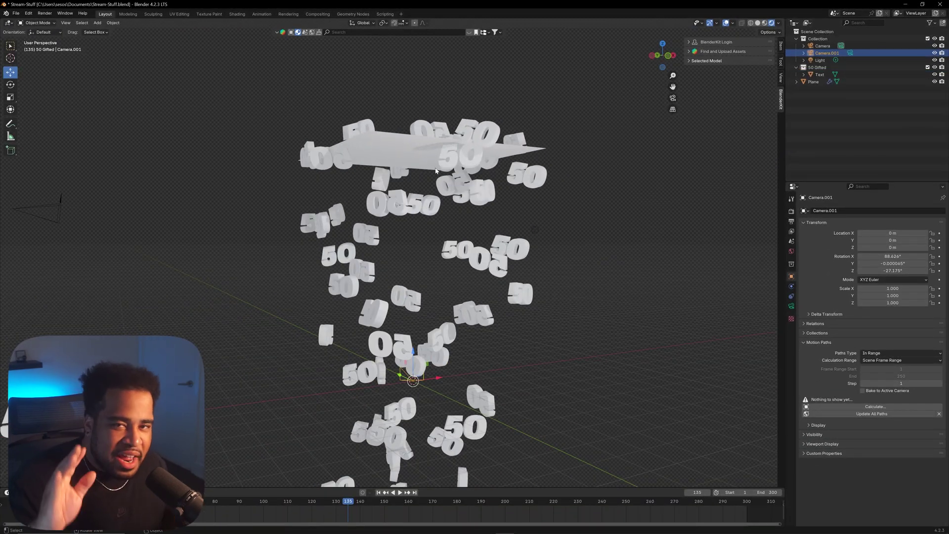
Step: Play the particle animation from the first frame and stop it once the 50s have spread out
middle_drag(559, 238, 478, 247)
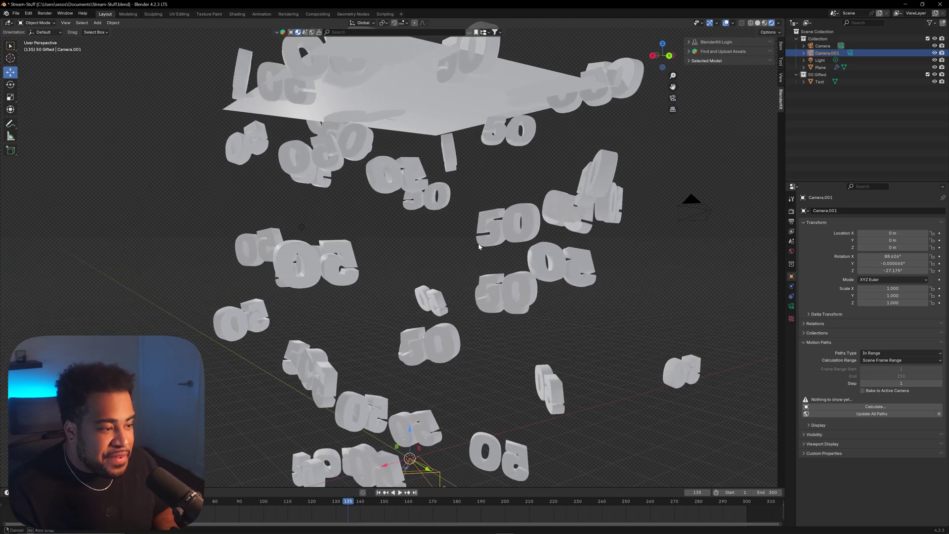
key(shift+Left)
key(space)
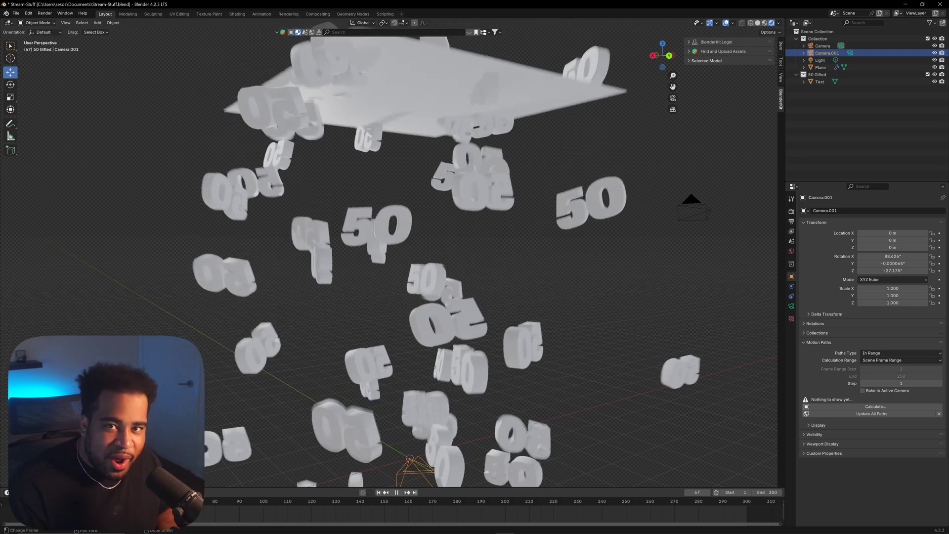
key(space)
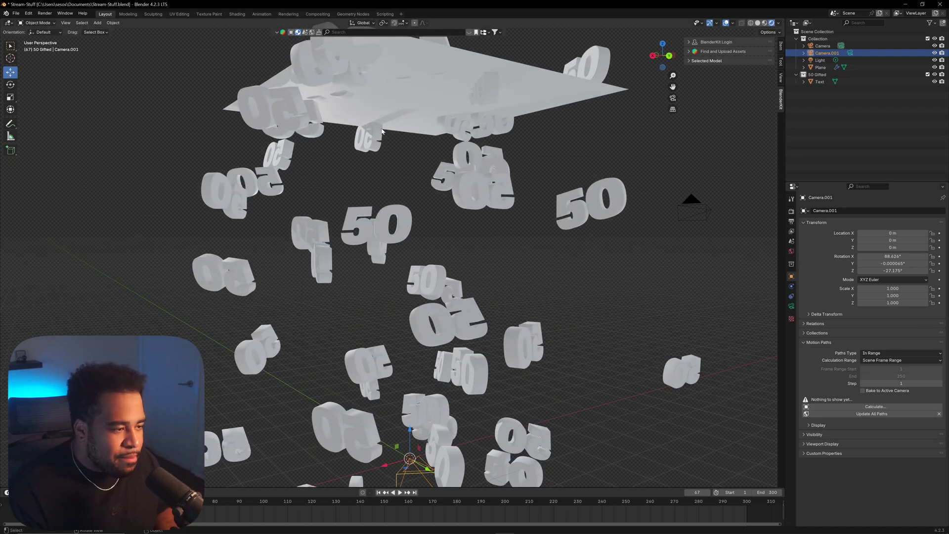
Step: Set the Randomize Phase of the plane's particle rotation to 0.5 and inspect the falling 50s
middle_drag(248, 262, 391, 183)
click(820, 67)
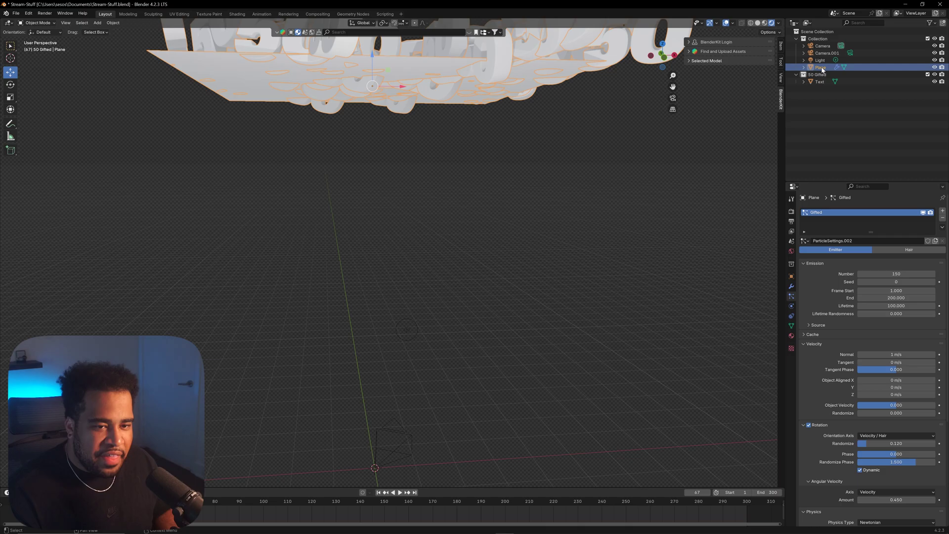
click(790, 296)
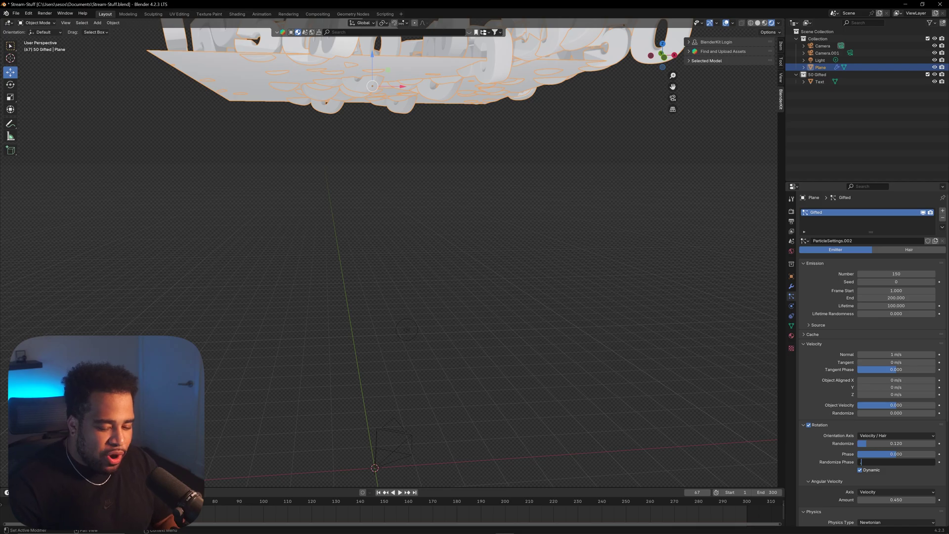
drag(27, 509, 135, 509)
middle_drag(307, 261, 390, 256)
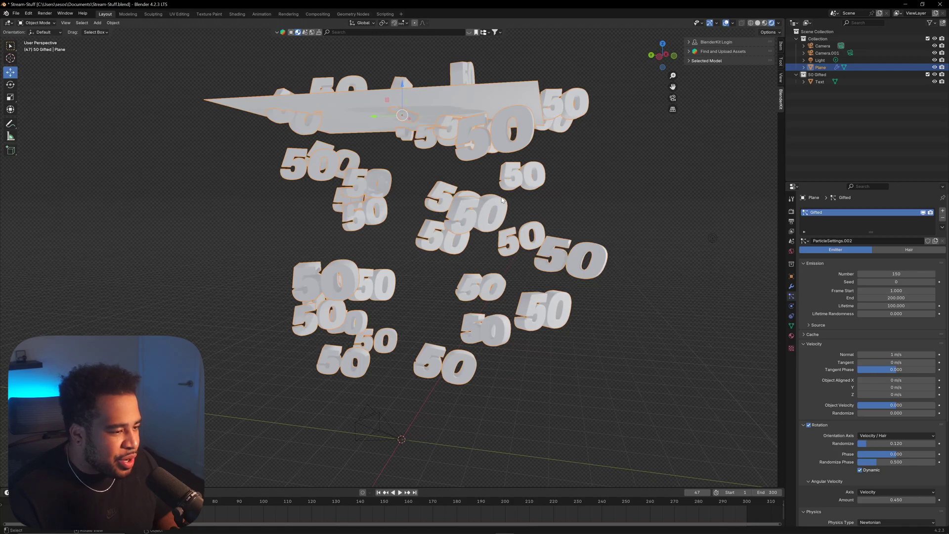
Step: Select Camera.001 and switch the viewport to the camera view
middle_drag(501, 199, 728, 200)
click(826, 53)
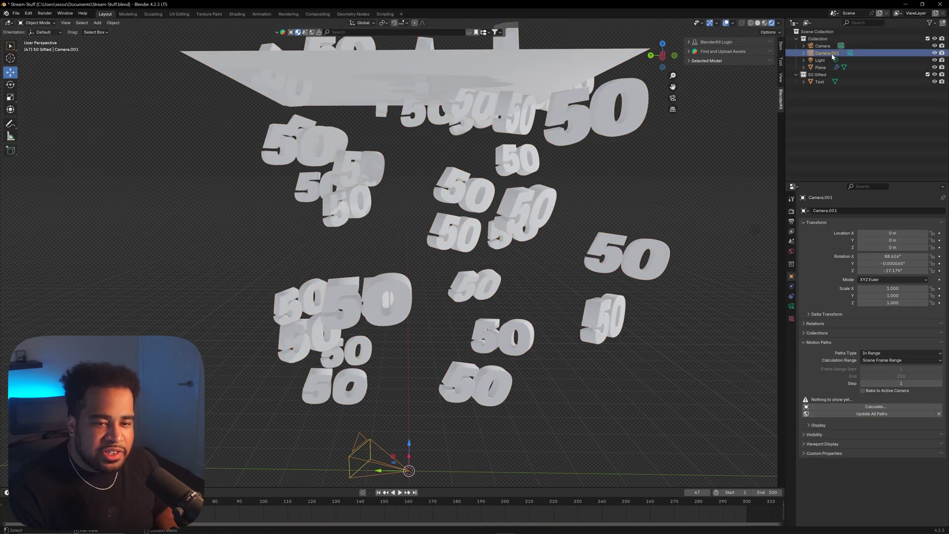
key(ctrl+alt+KP_0)
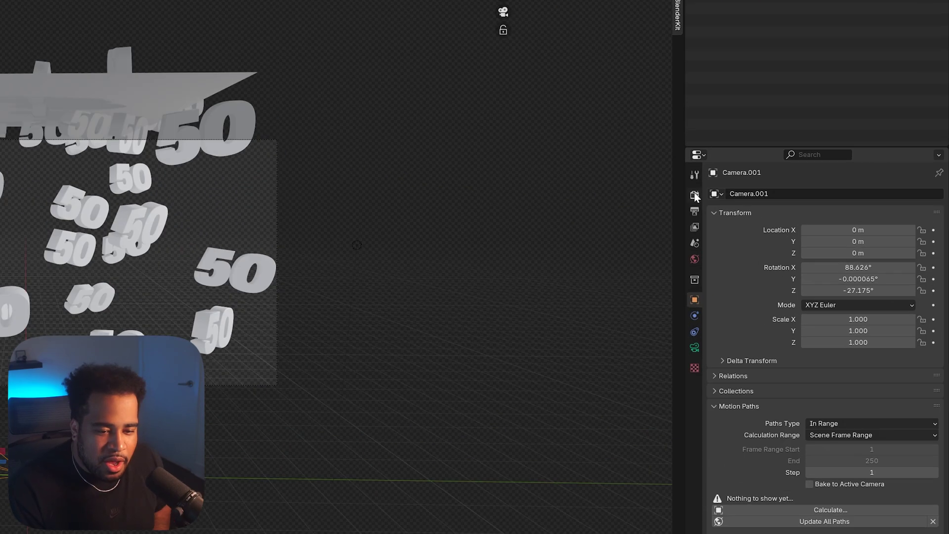
Step: Examine the scene's render engine, sampling and Motion Blur settings, including the Shutter value
click(791, 211)
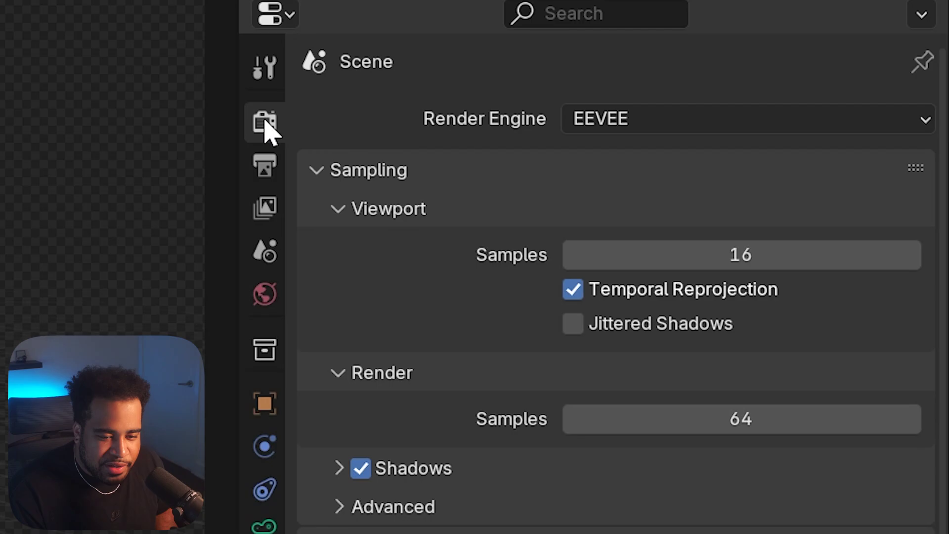
click(677, 130)
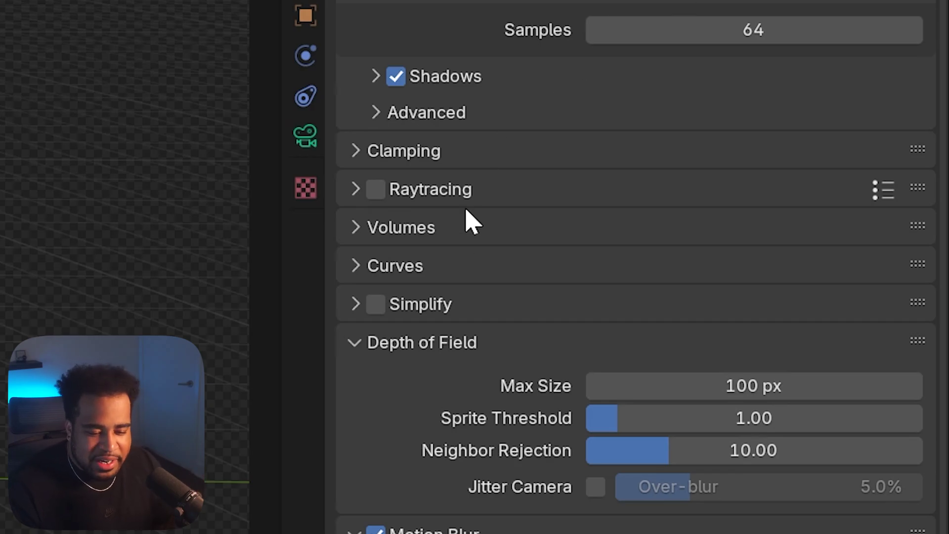
scroll(396, 464, down, 5)
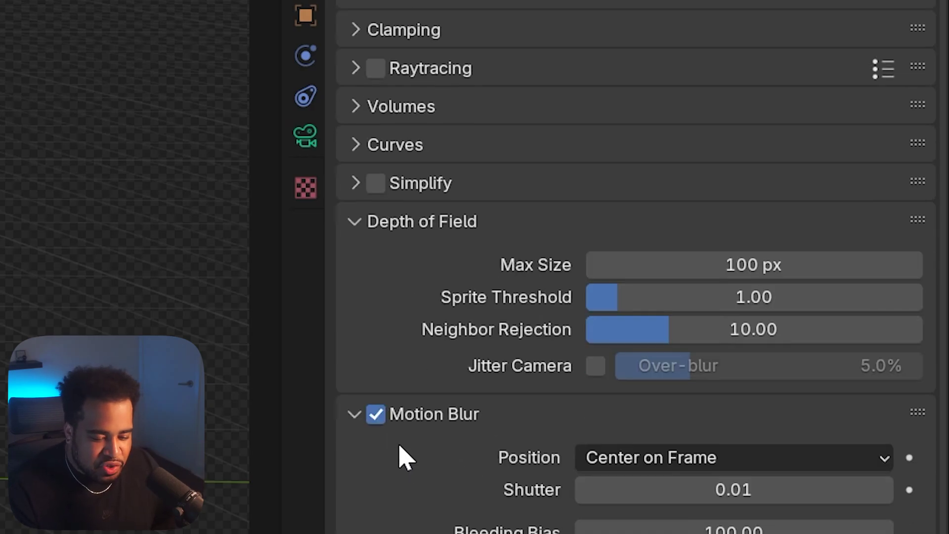
scroll(411, 439, down, 3)
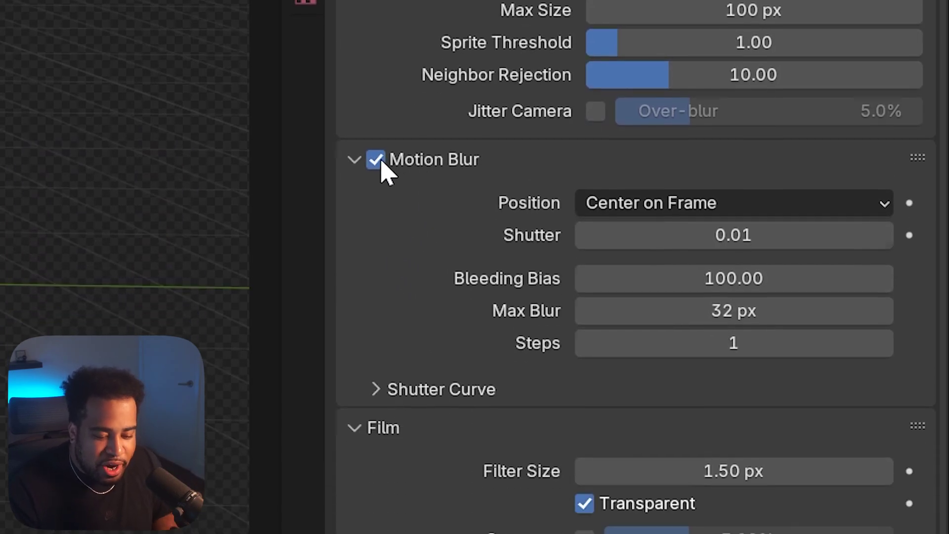
click(761, 238)
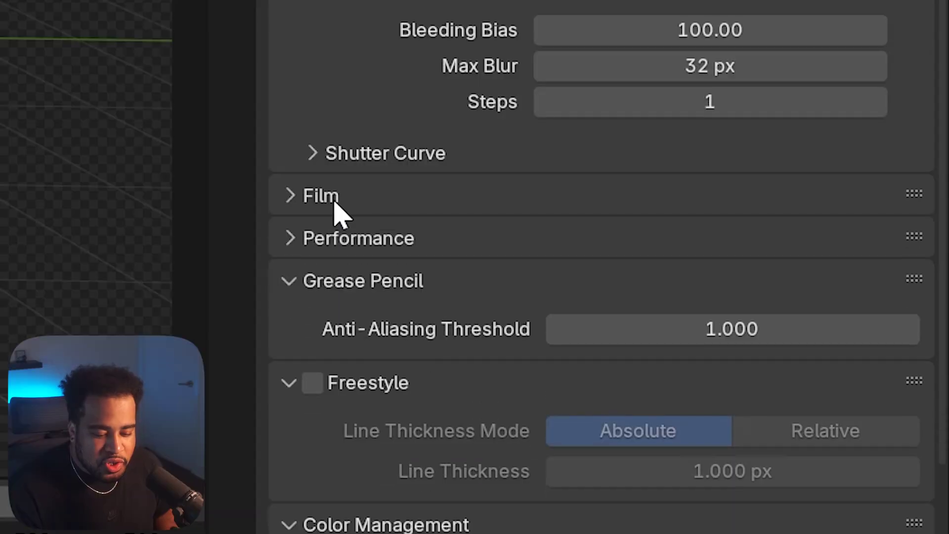
Step: Toggle the film's Transparent option off and back on to compare the render background
click(332, 200)
click(555, 289)
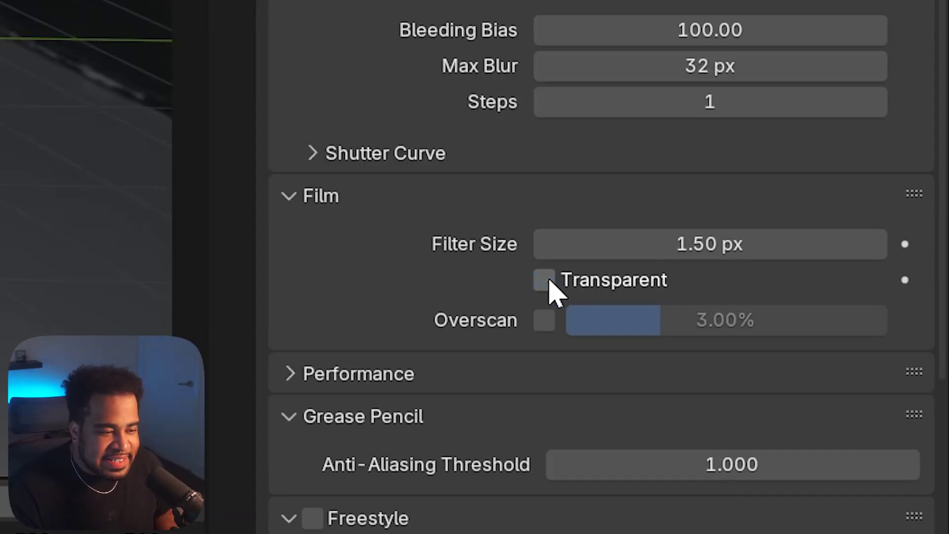
click(555, 290)
click(546, 291)
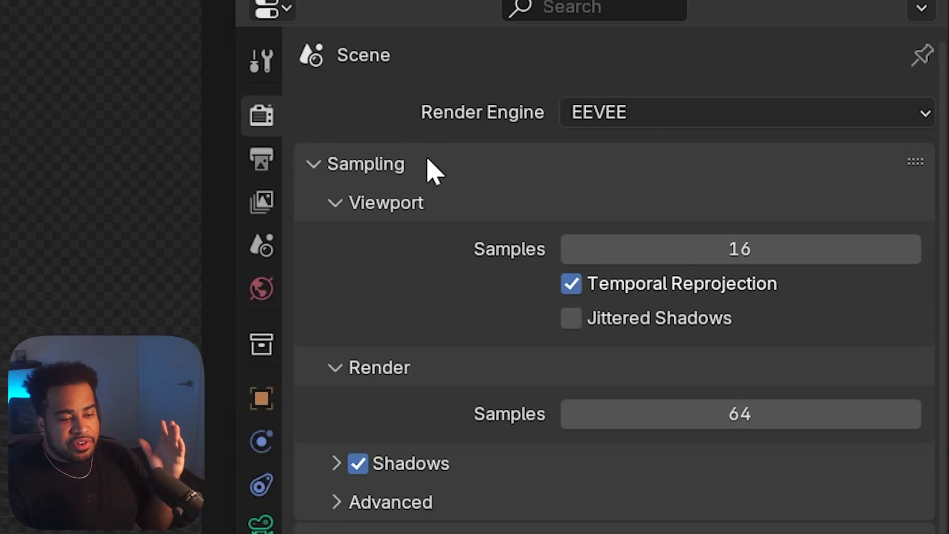
Step: Examine the output resolution, frame settings and file format options, leaving PNG selected
click(261, 160)
click(642, 153)
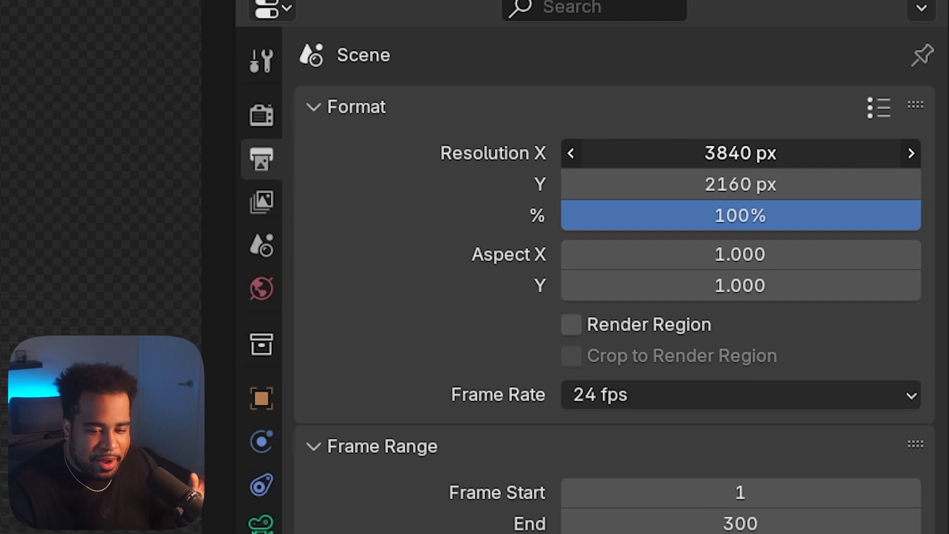
click(417, 186)
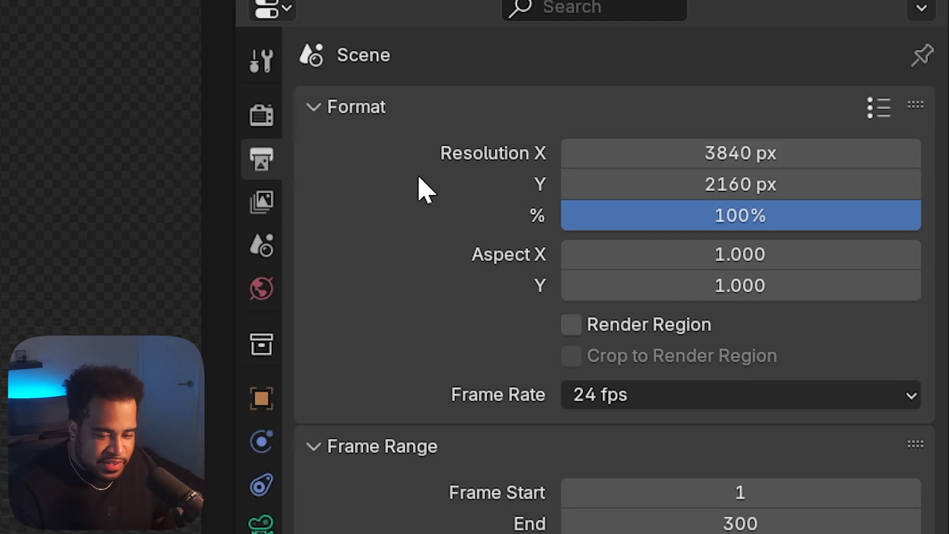
scroll(534, 402, down, 10)
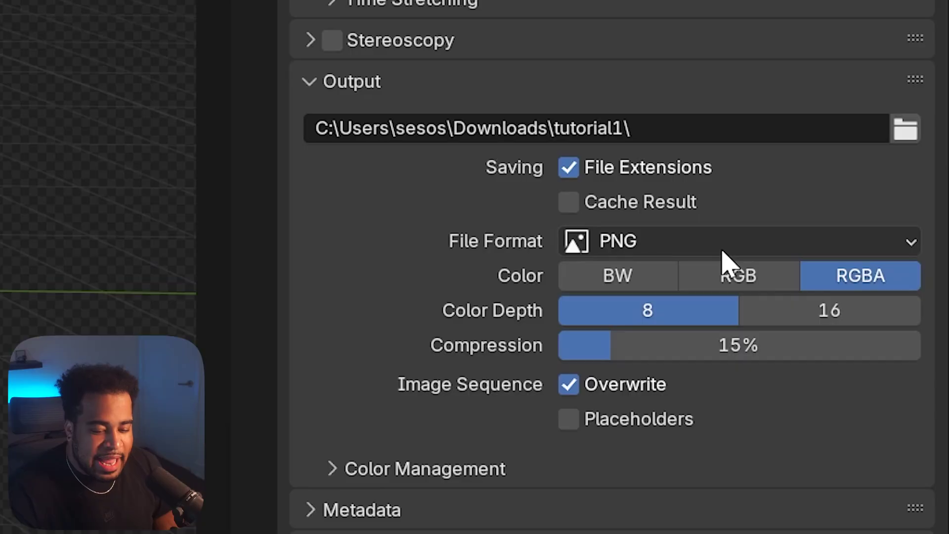
click(722, 251)
click(352, 398)
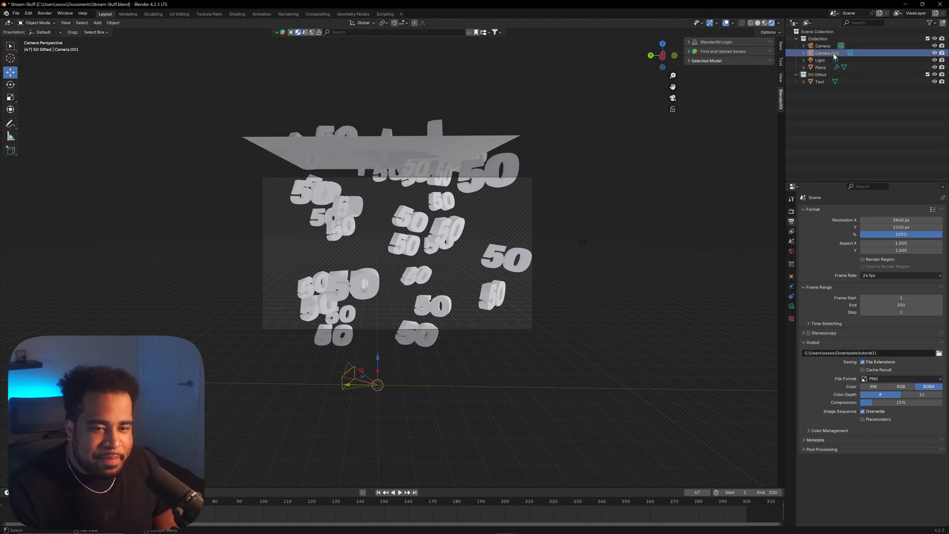
Step: Try a Focal Length of 71 mm on Camera.001, and set the original Camera's Focal Length to 58 mm
click(791, 307)
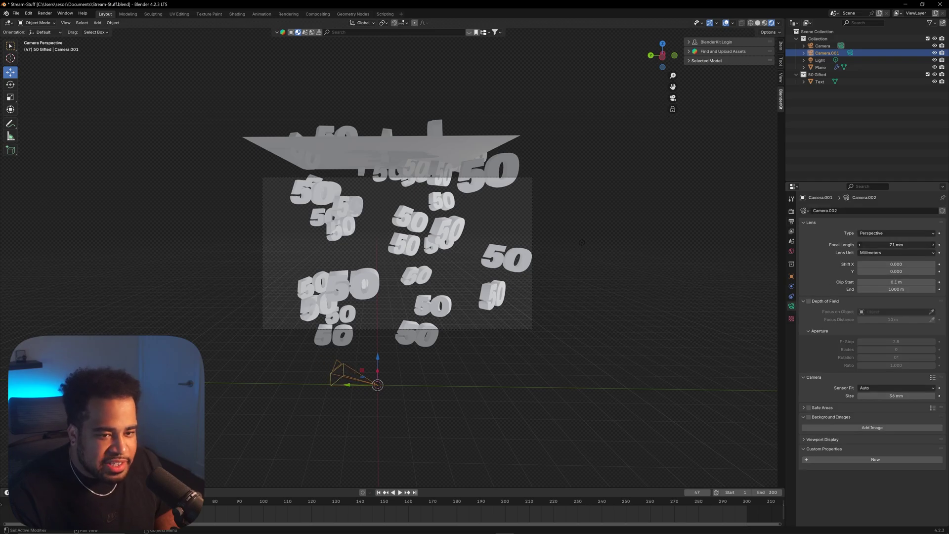
click(823, 46)
key(ctrl+KP_0)
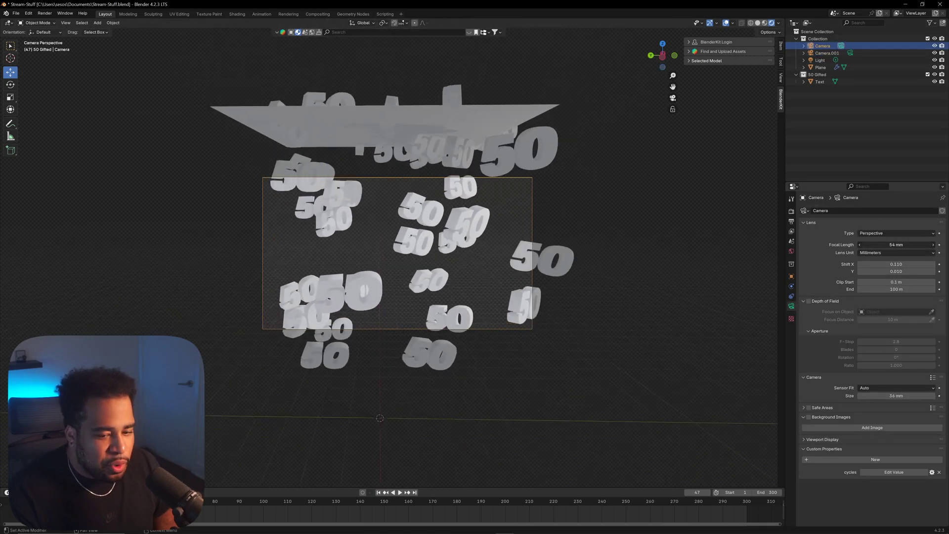
drag(896, 272, 896, 270)
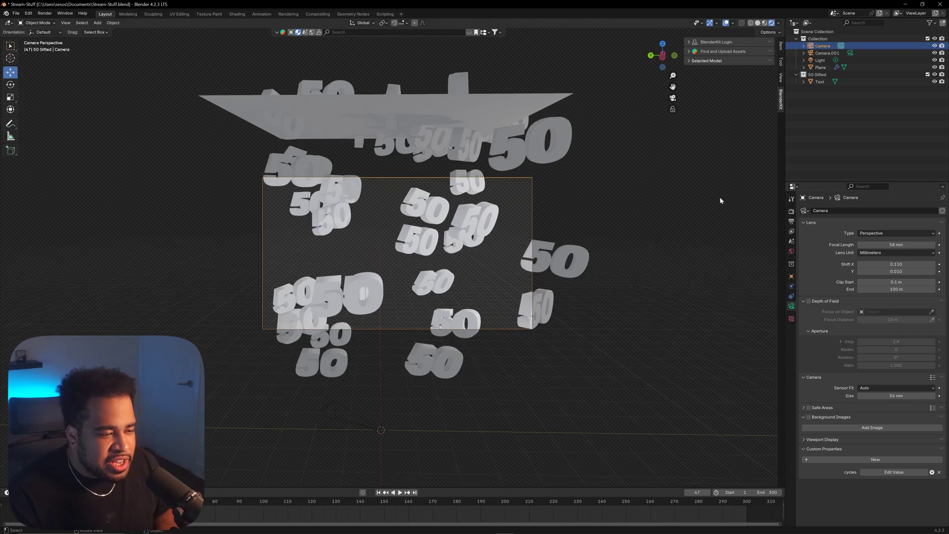
Step: Preview the animation through the original camera and scrub further along the timeline
scroll(404, 186, up, 2)
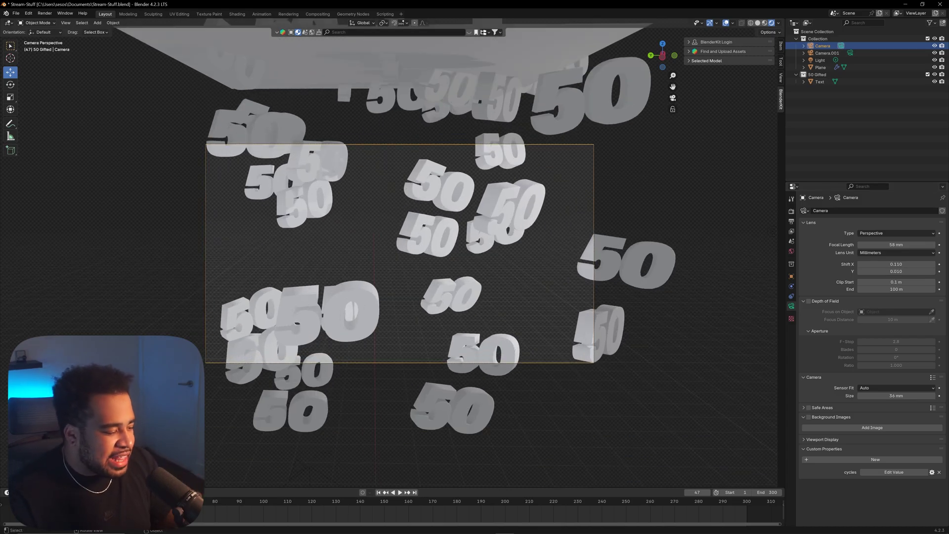
key(space)
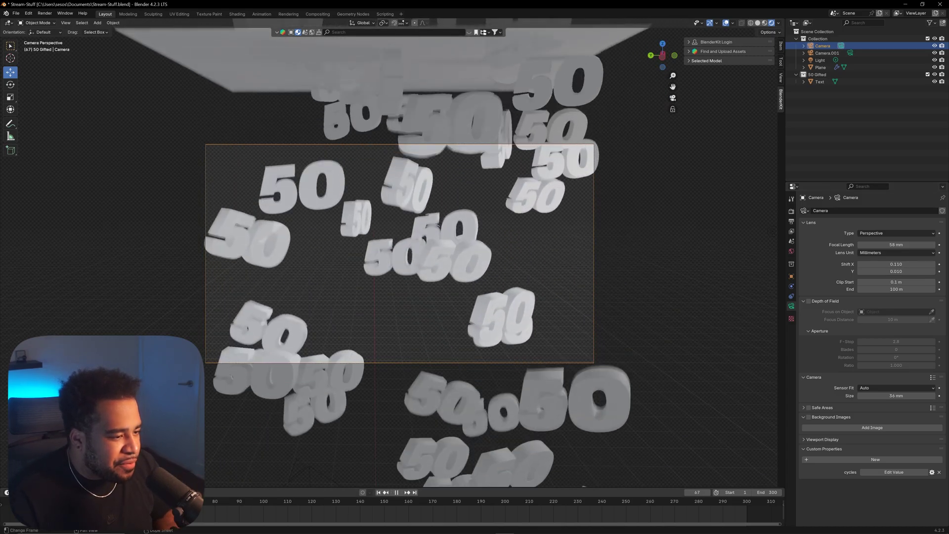
drag(200, 511, 307, 504)
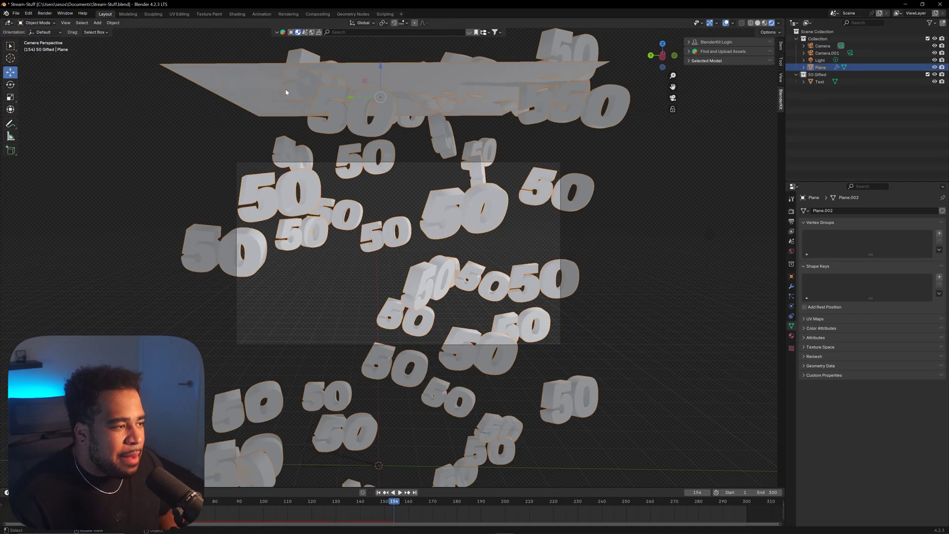
Step: Lower the emitter plane along the Z axis to just above the camera frame, and replay the animation from the start
drag(386, 73, 385, 113)
key(shift+Left)
key(space)
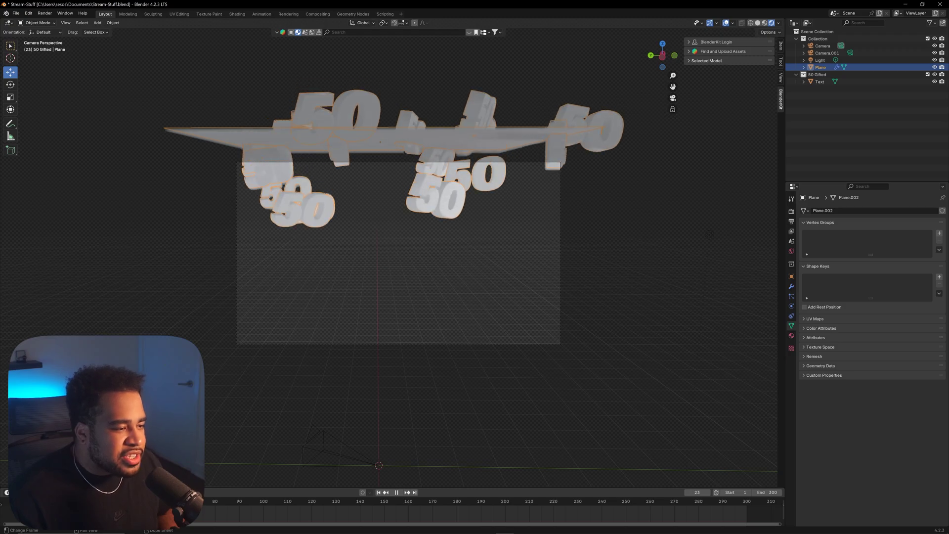
key(space)
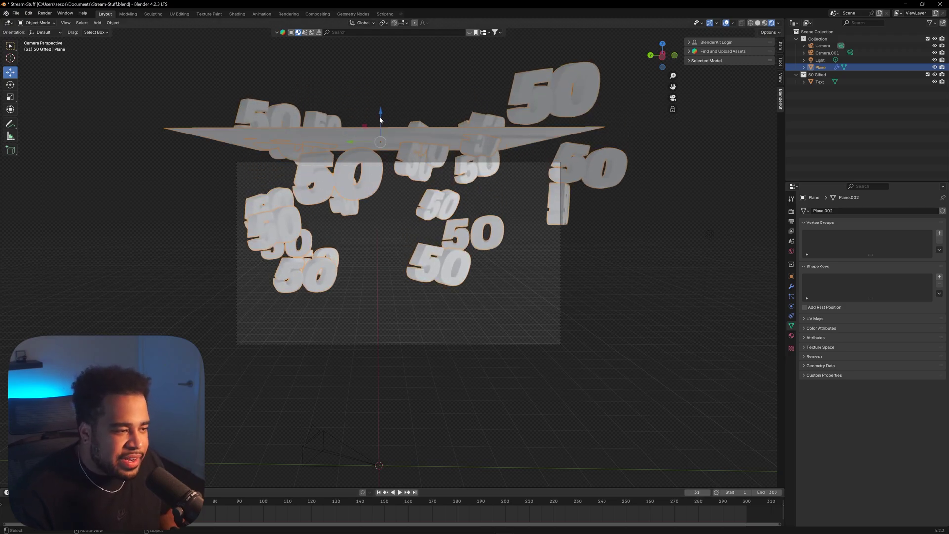
Step: Raise the emitter plane along the Z axis, further above the camera frame, and briefly play back the animation
drag(379, 119, 441, 120)
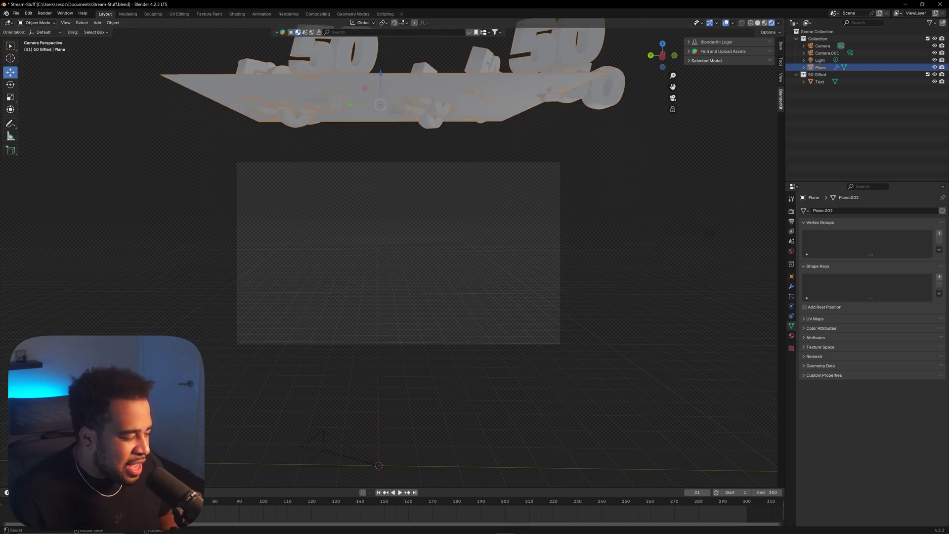
key(space)
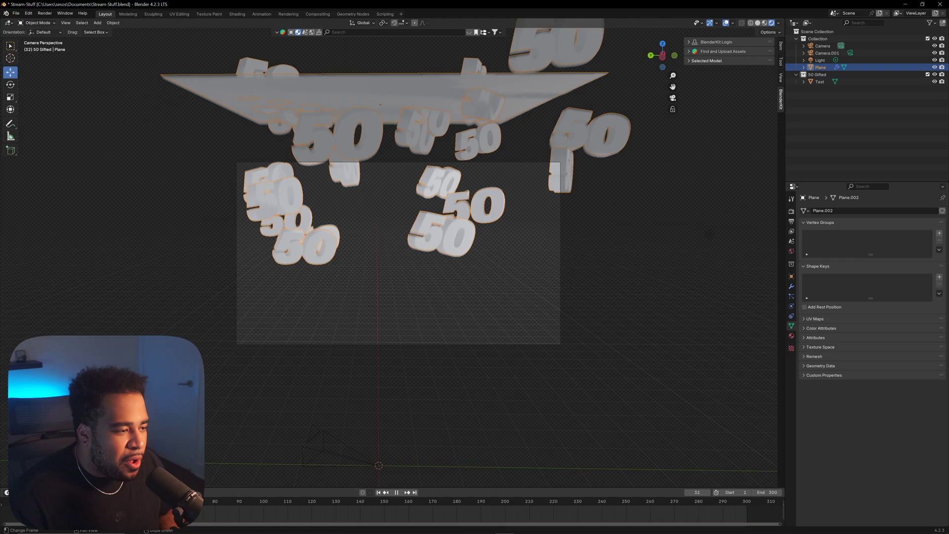
key(space)
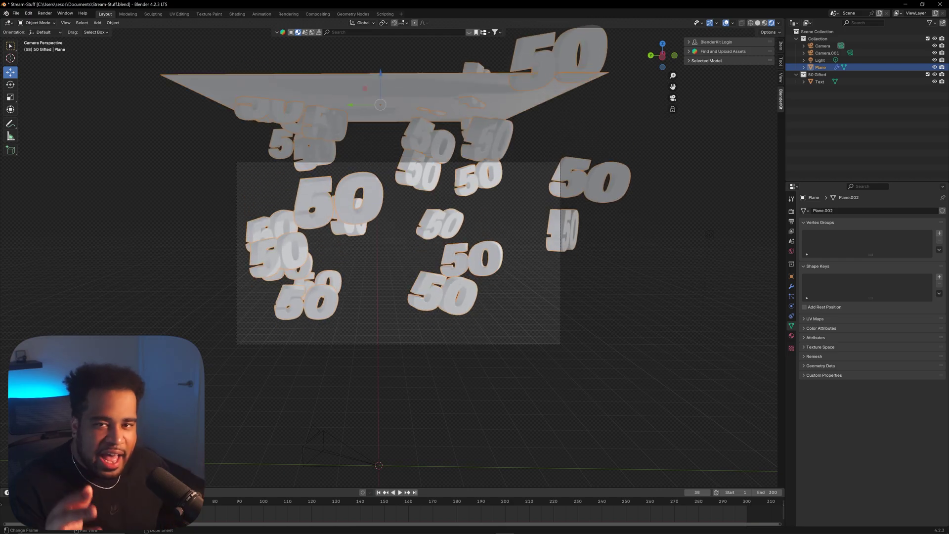
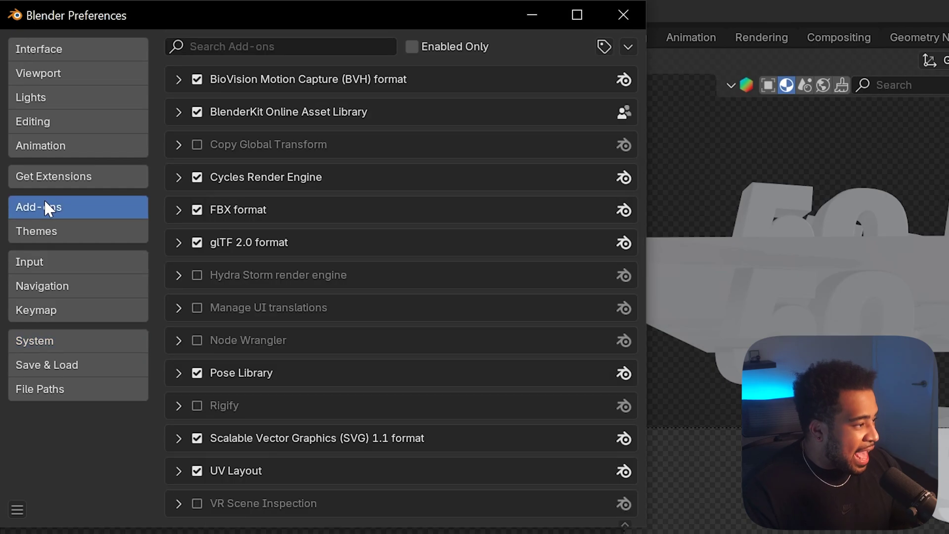
Step: Install the BlenderKit add-on from disk, finding its file in the Downloads folder with the search "blen"
click(628, 47)
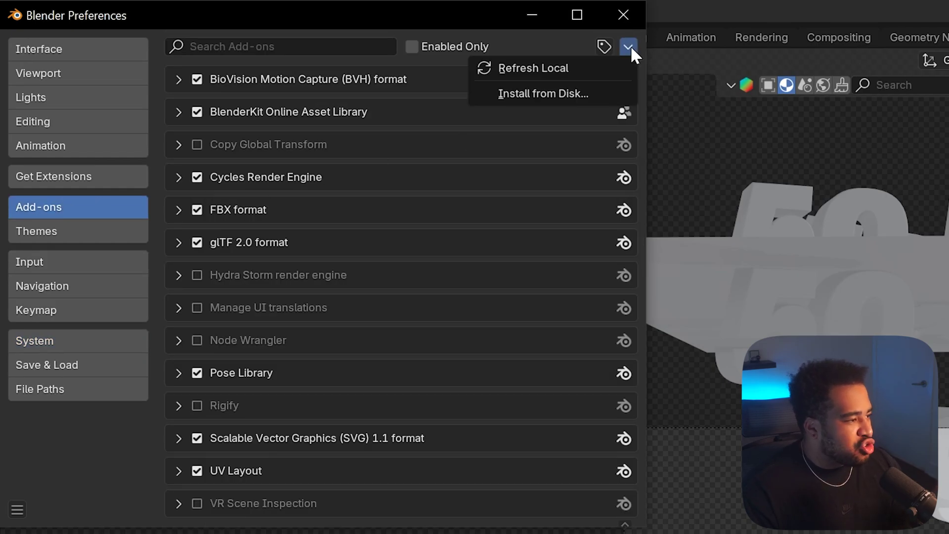
click(550, 93)
text(blen)
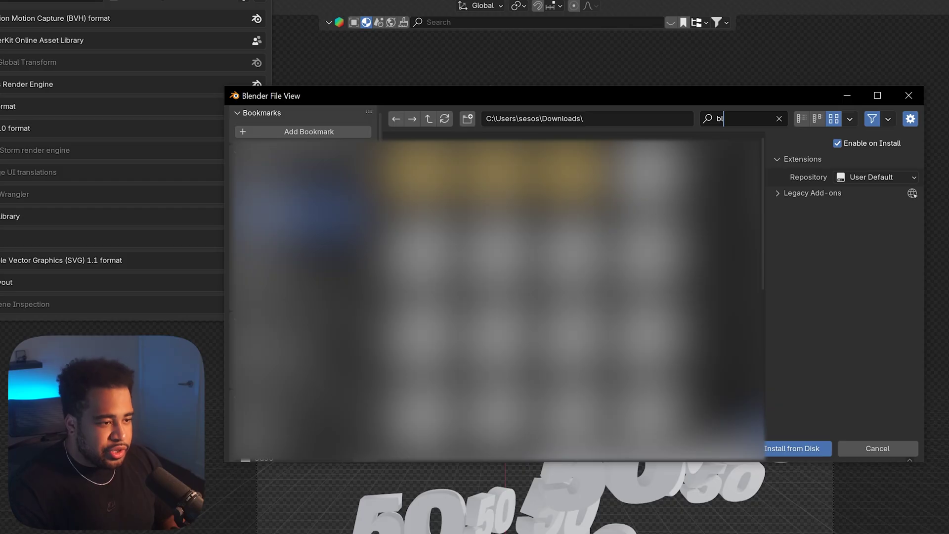
click(579, 181)
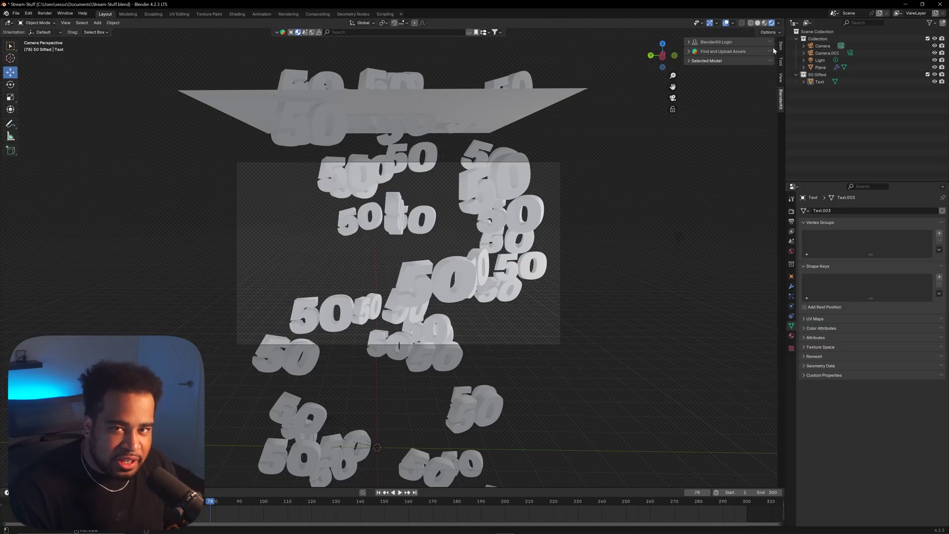
Step: Show BlenderKit's asset search results for Materials and browse through the available materials
click(744, 52)
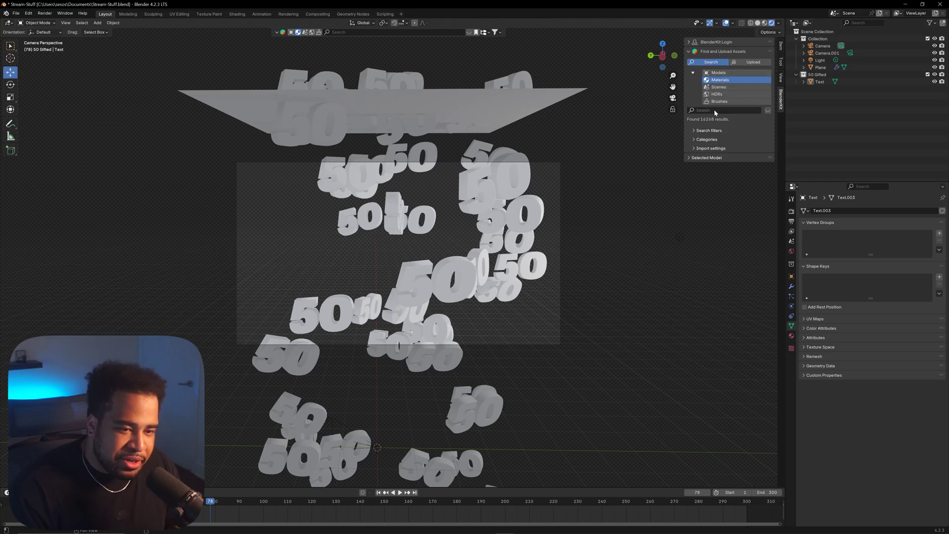
click(767, 111)
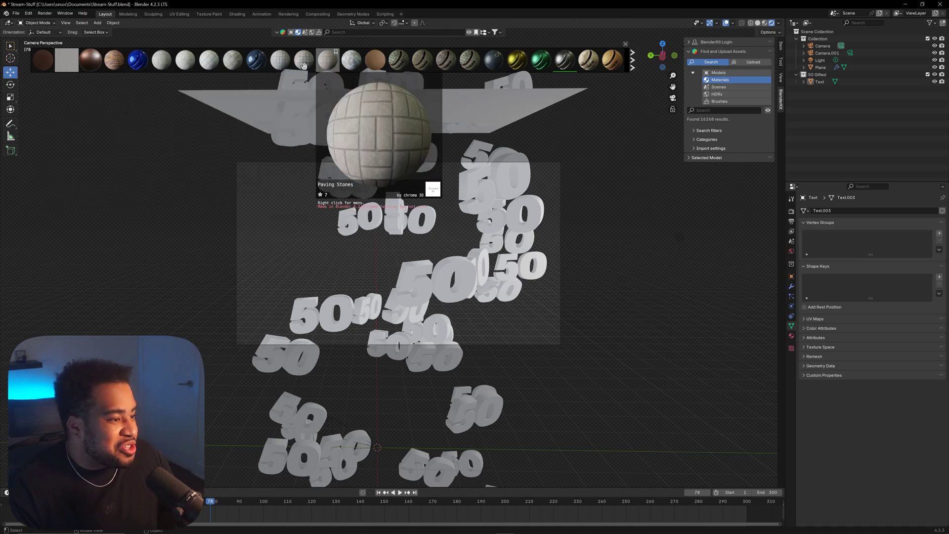
click(632, 60)
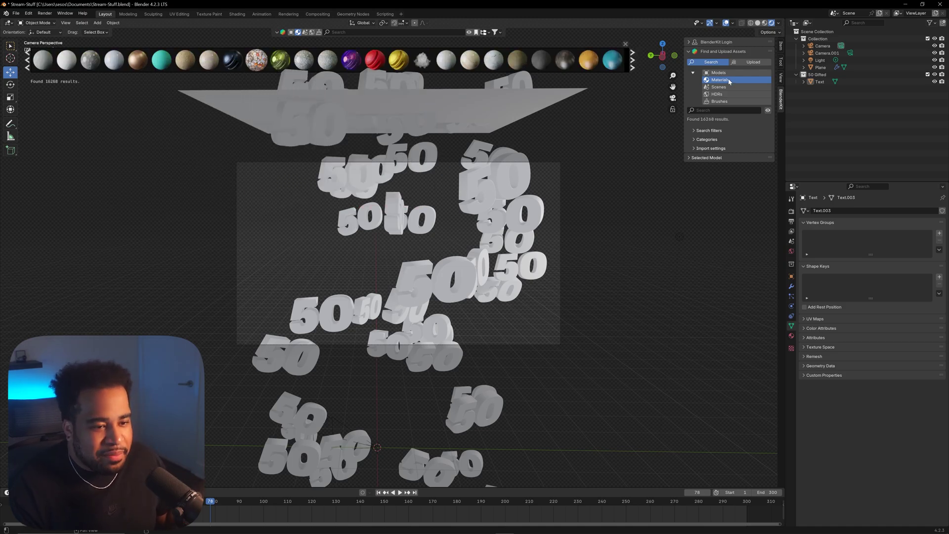
text(va)
key(Return)
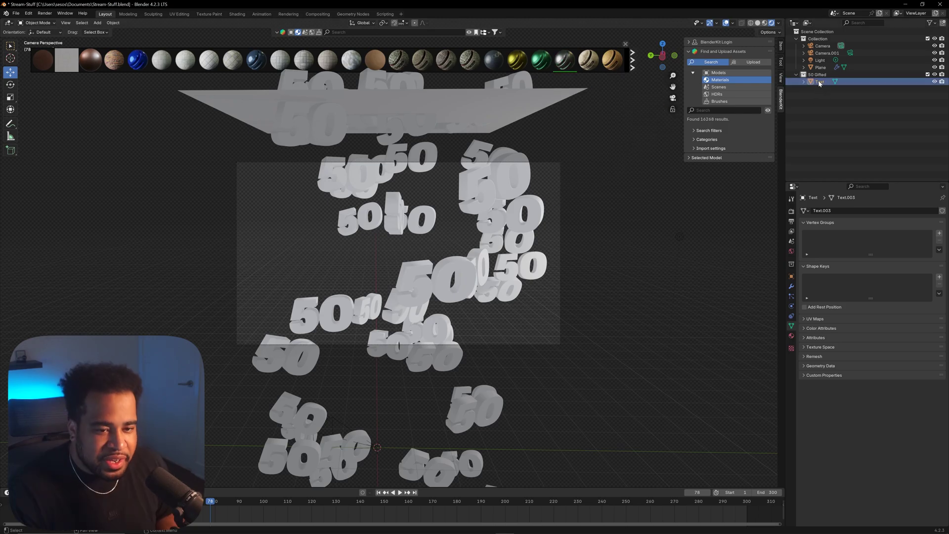
Step: Apply the Silver cast iron material to the 50 Text object and inspect it in rendered viewport shading
click(565, 61)
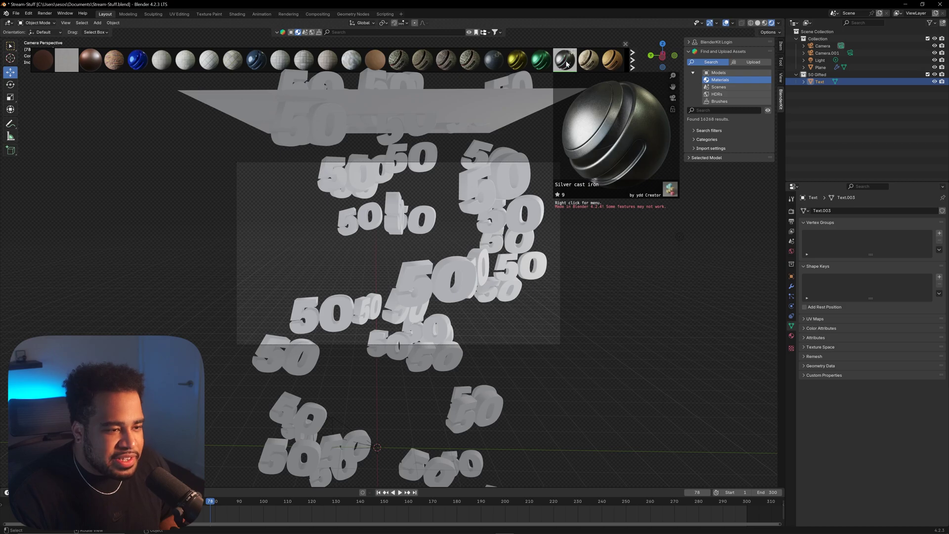
scroll(449, 222, up, 3)
scroll(448, 222, down, 2)
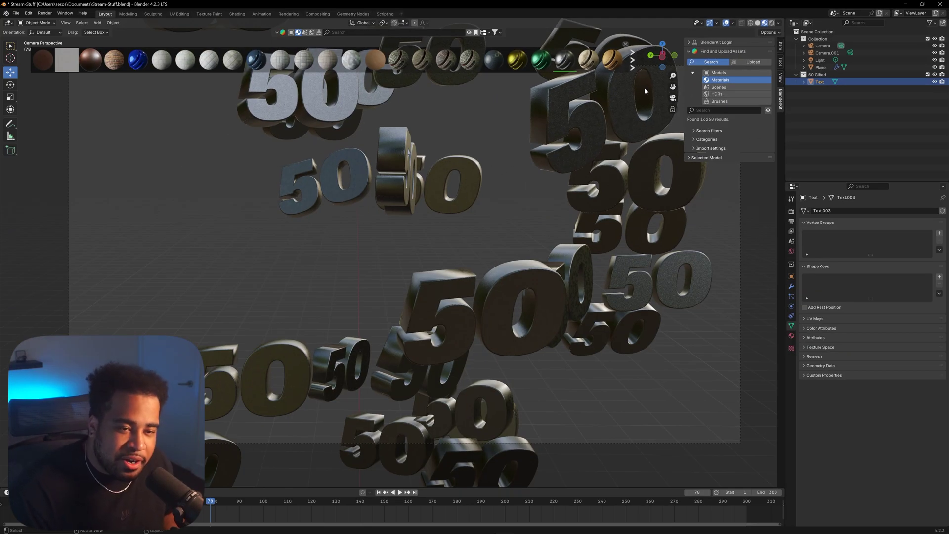
click(772, 24)
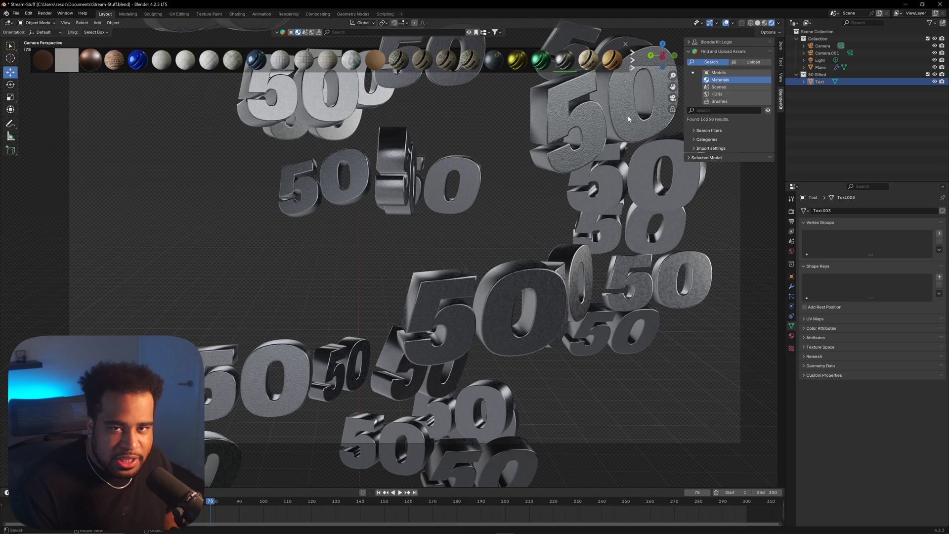
Step: Play back the animation with the metallic 50s, and start rendering the full animation
key(space)
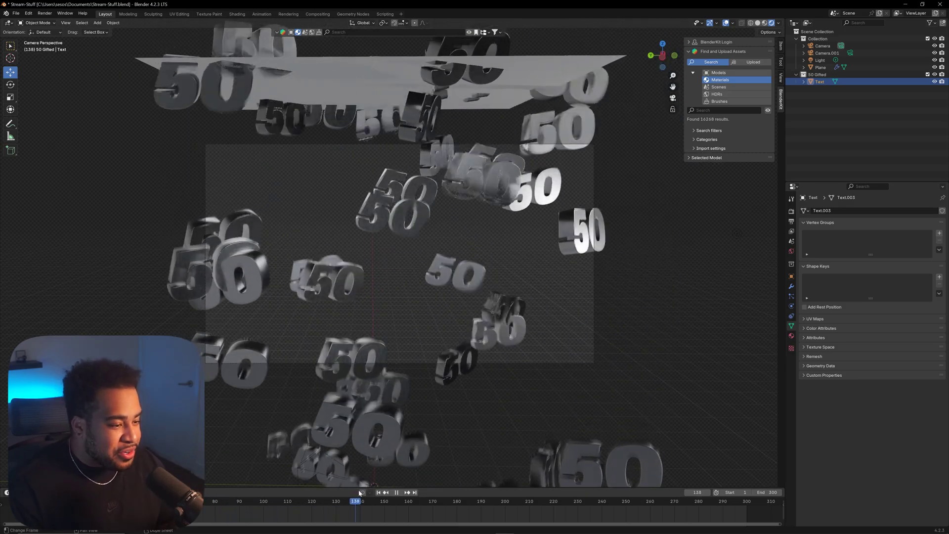
key(space)
click(45, 13)
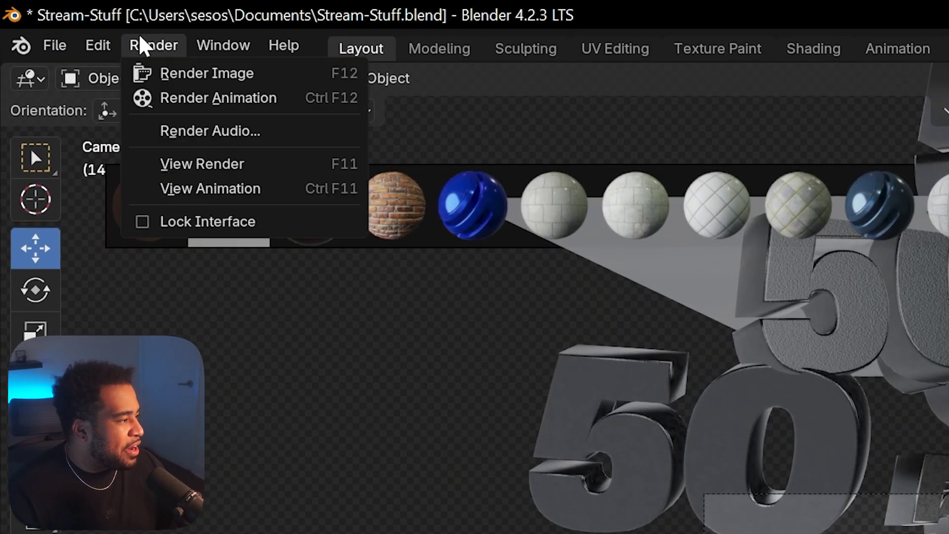
click(198, 96)
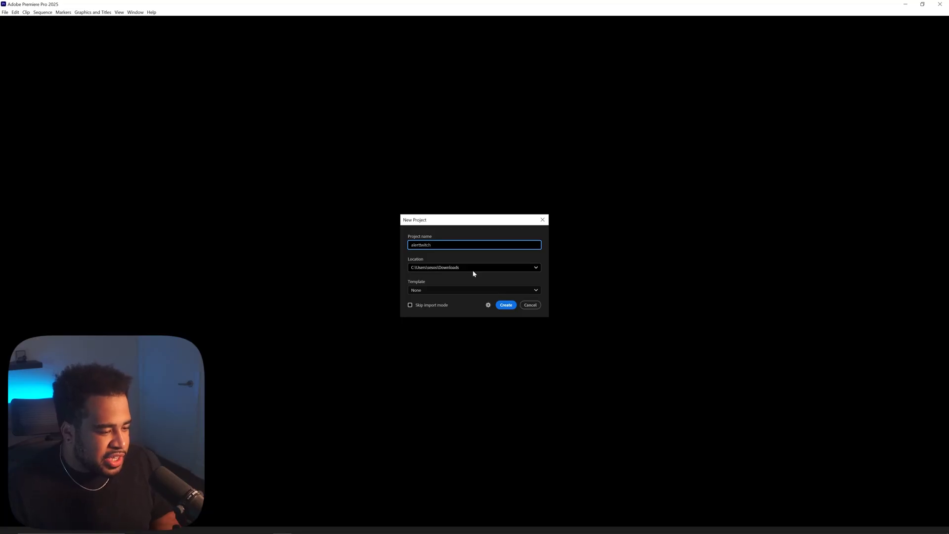
Step: In Premiere Pro, create the project alerttwitch and import the 3d50 frames as an image sequence starting from 0001
key(Return)
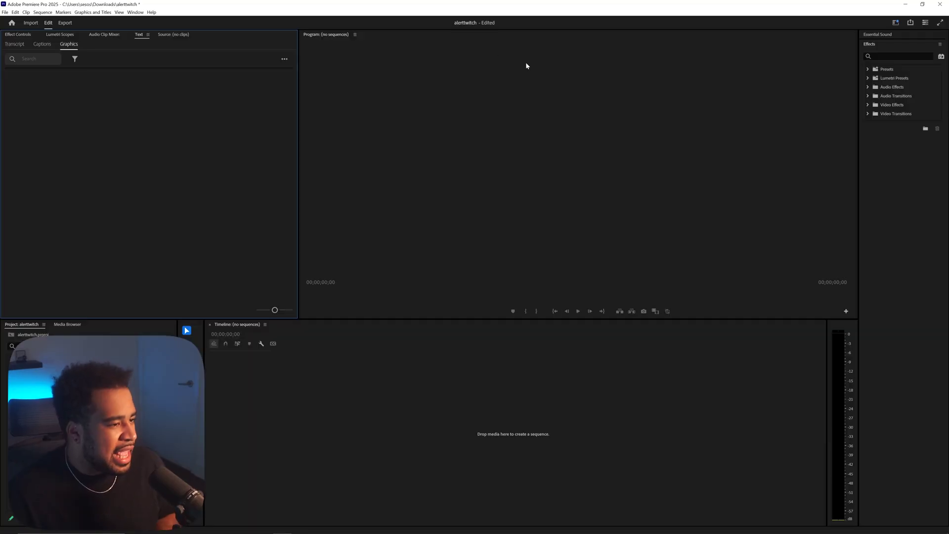
click(5, 11)
mouse_move(28, 196)
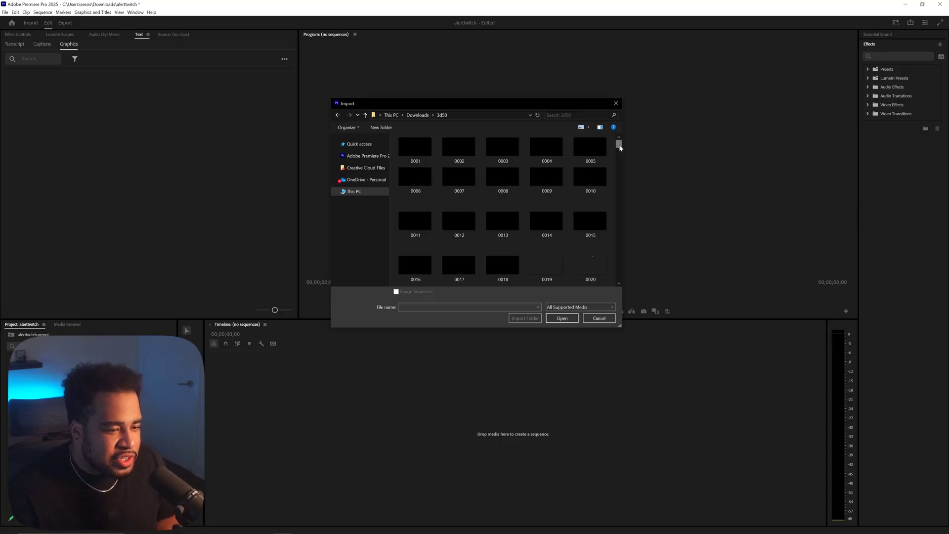
drag(620, 148, 621, 194)
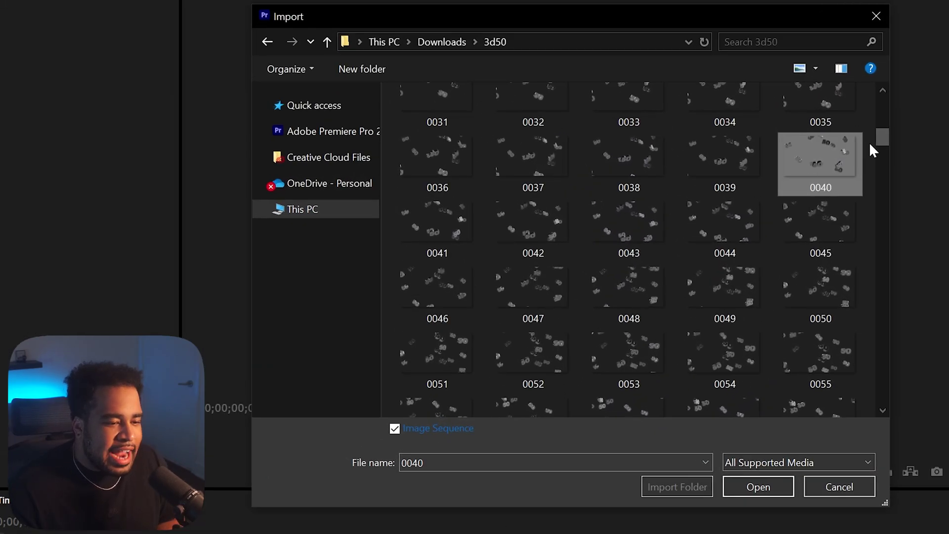
drag(618, 161, 617, 140)
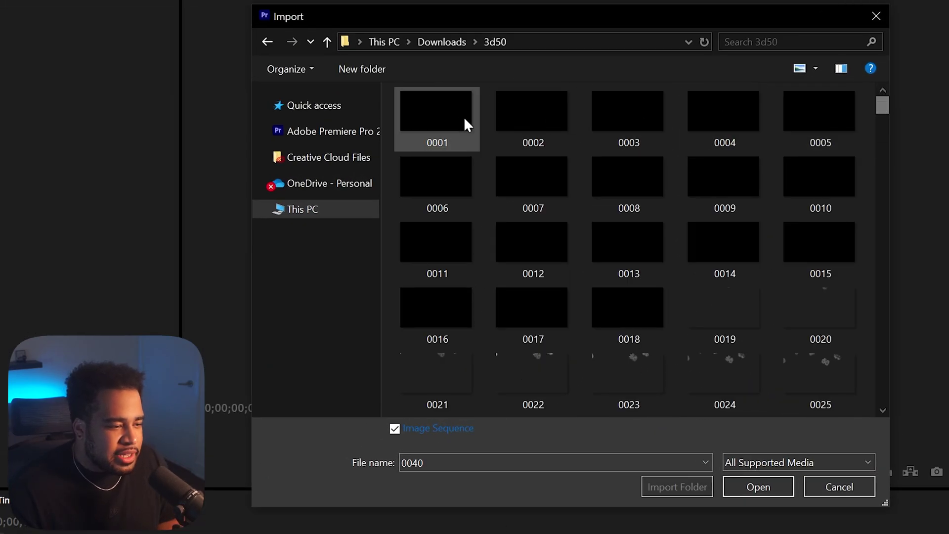
click(442, 115)
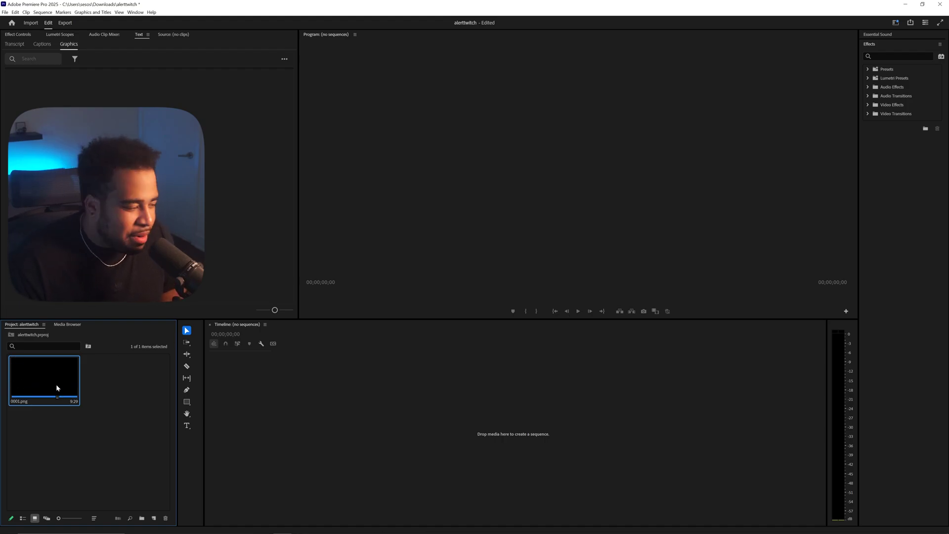
Step: Create a timeline sequence from the imported 0001.png clip and set the clip's Scale to 157
drag(44, 378, 345, 334)
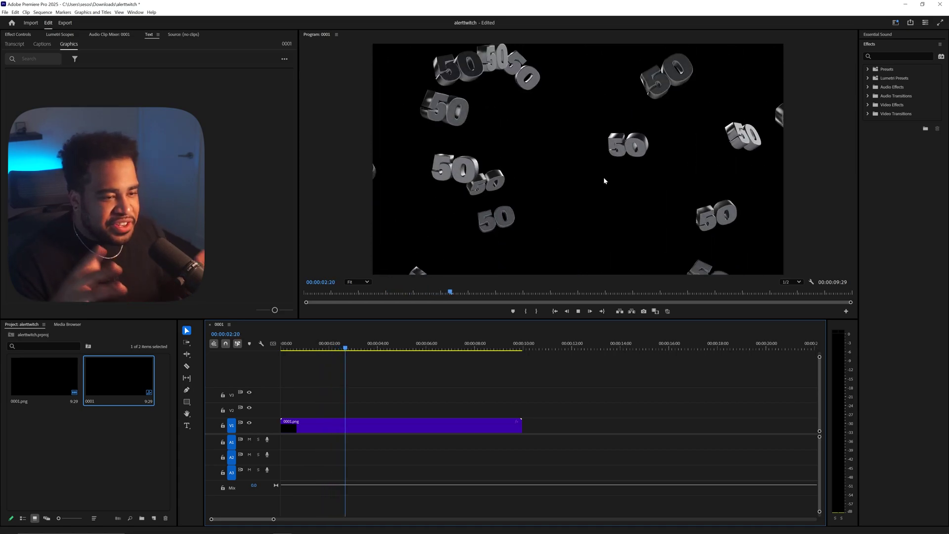
key(space)
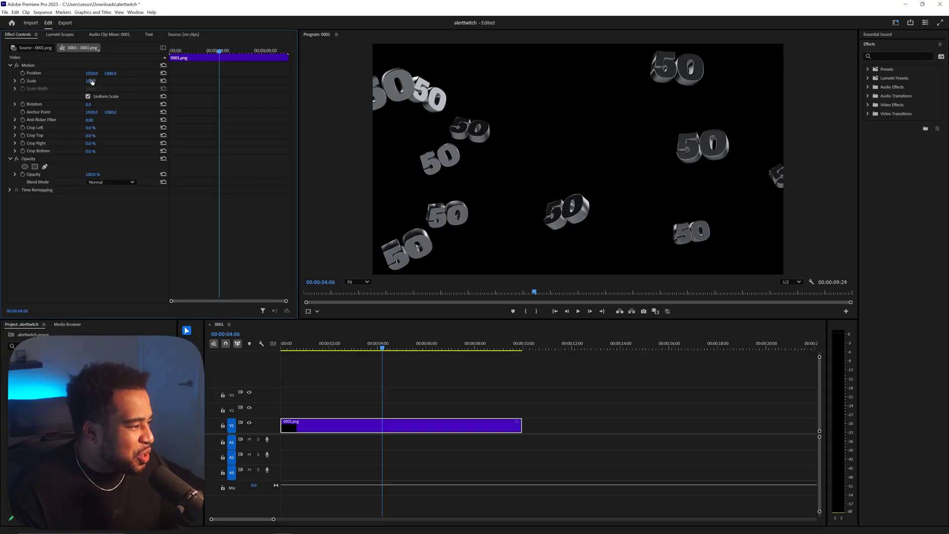
drag(92, 82, 132, 102)
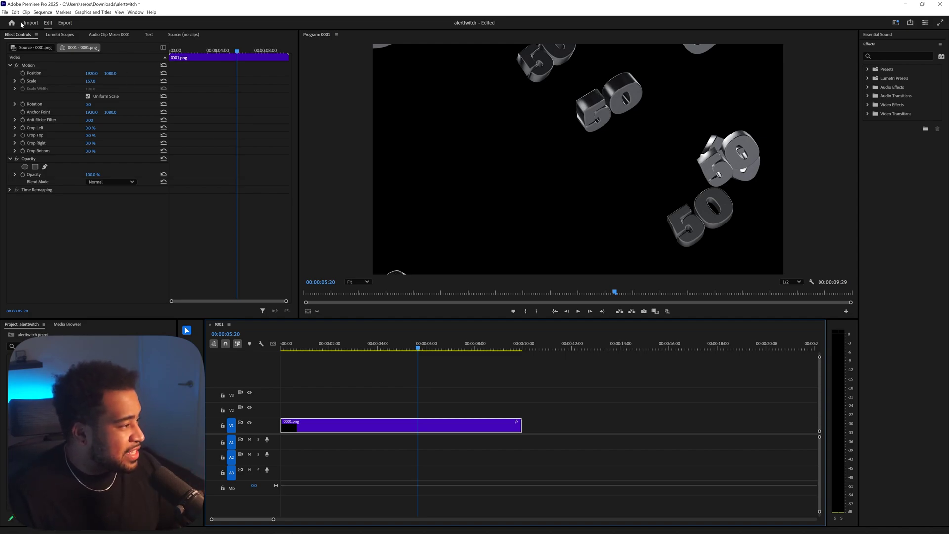
Step: Send the 0001 sequence to Adobe Media Encoder for export
click(5, 12)
mouse_move(64, 207)
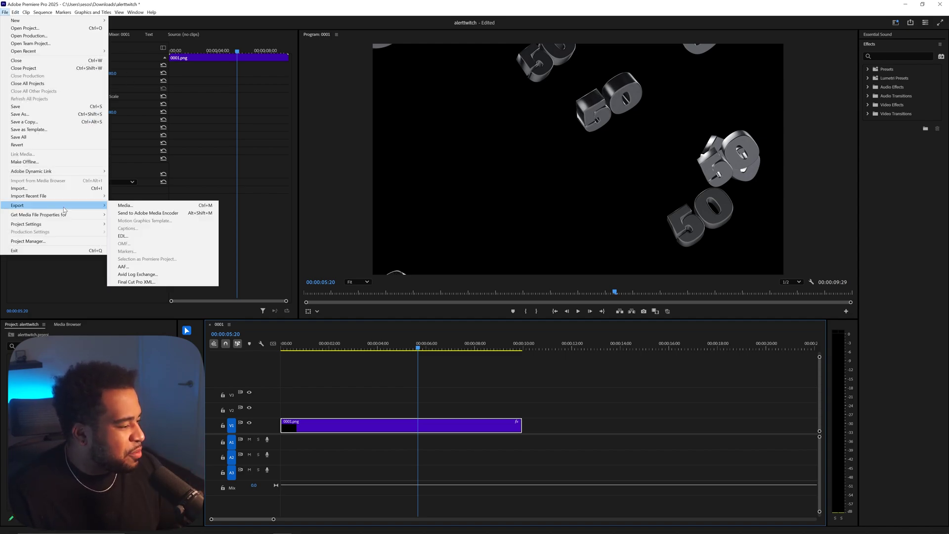
click(174, 213)
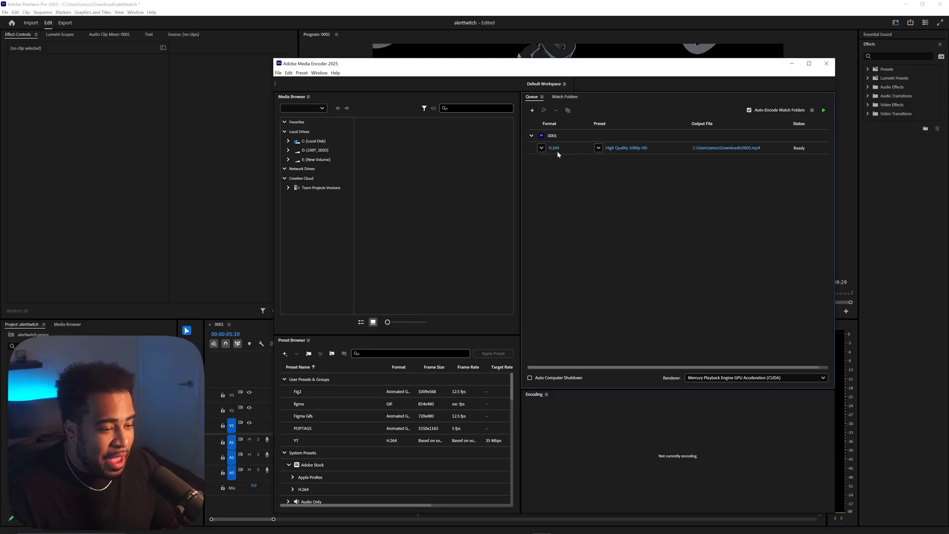
Step: Set the queued 0001 export to WebM format with Use Maximum Render Quality enabled, and go through its video settings
click(554, 148)
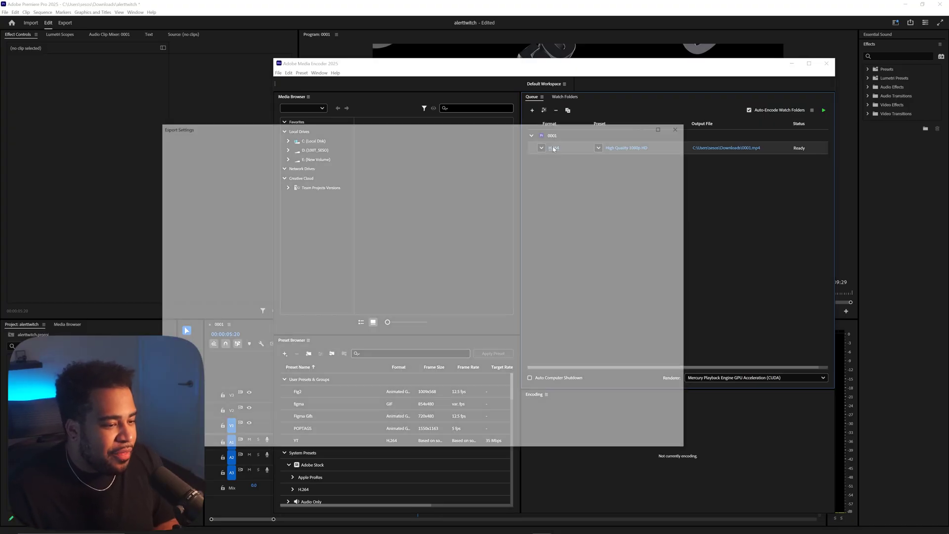
click(571, 154)
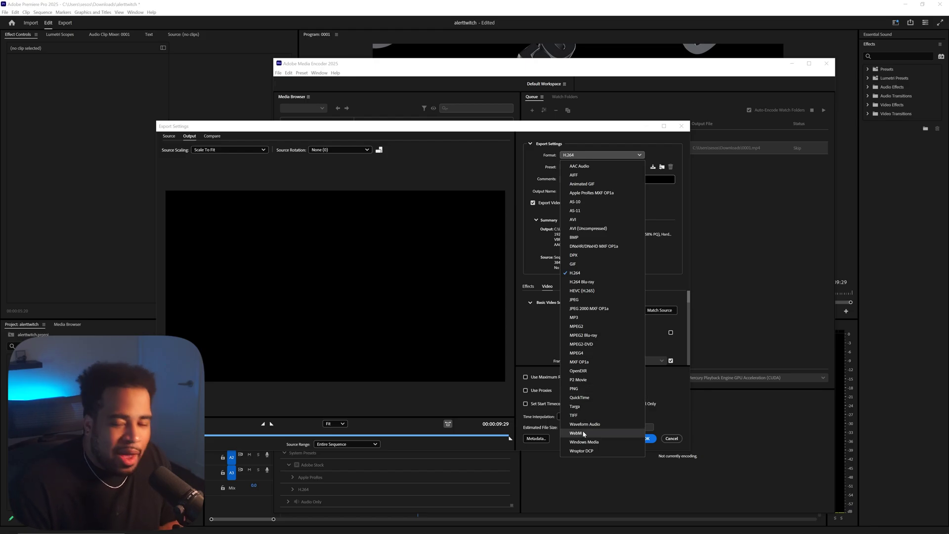
click(577, 155)
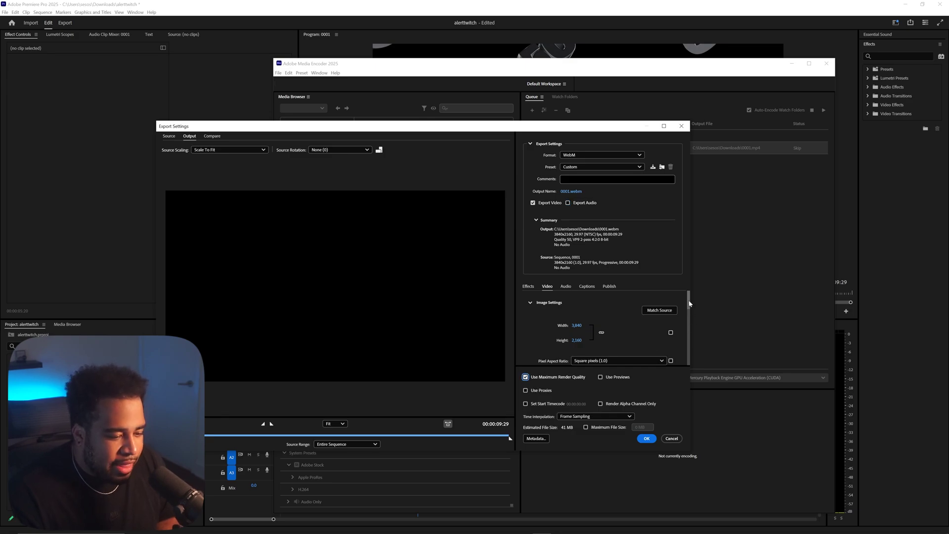
drag(690, 308, 698, 346)
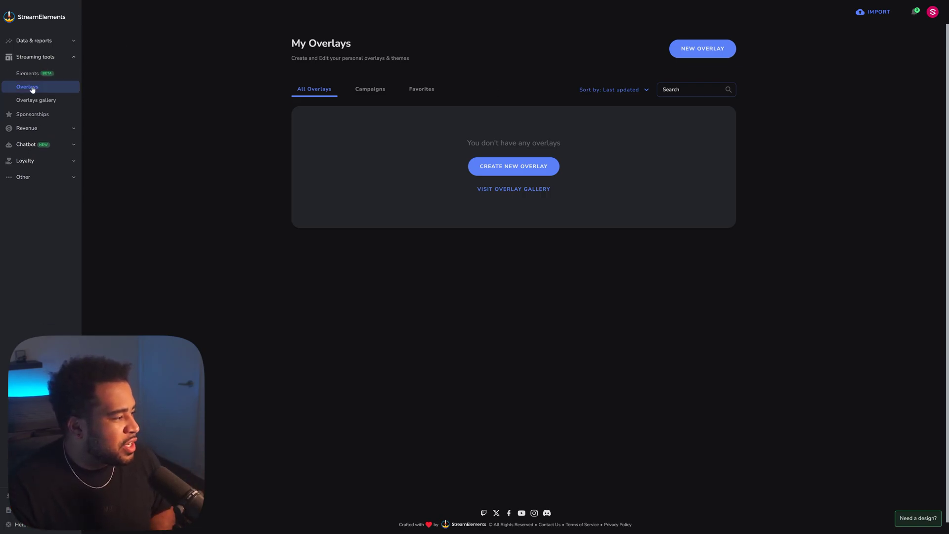
Step: Create a new overlay with a resolution of 1080p
click(502, 170)
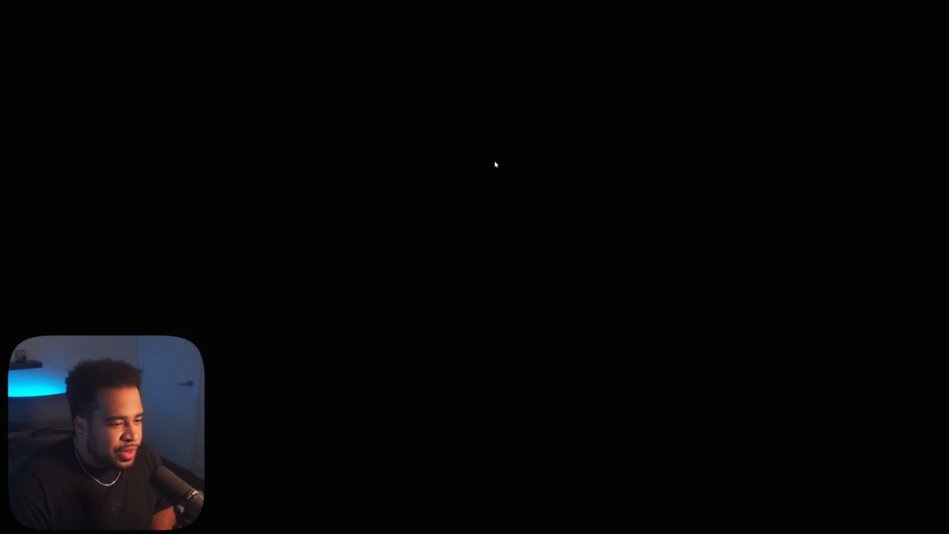
drag(443, 239, 385, 238)
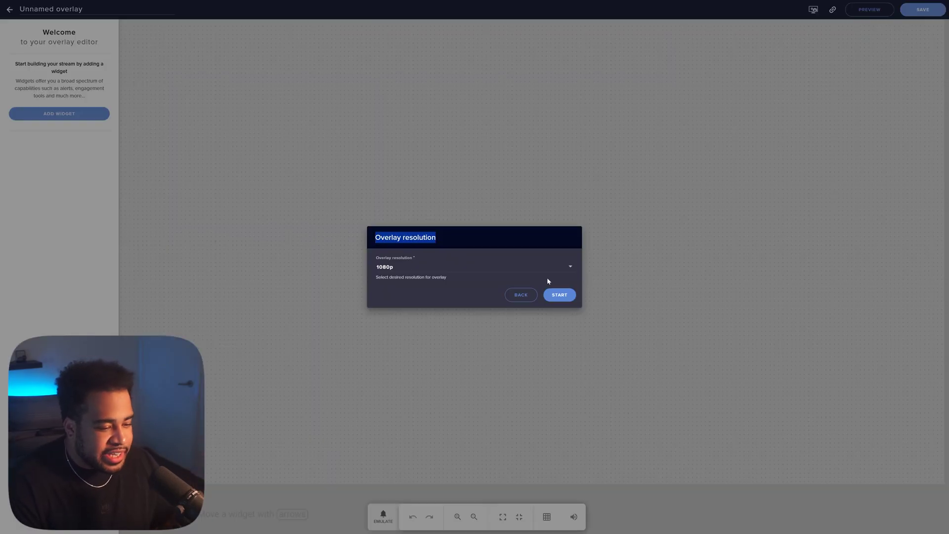
click(558, 294)
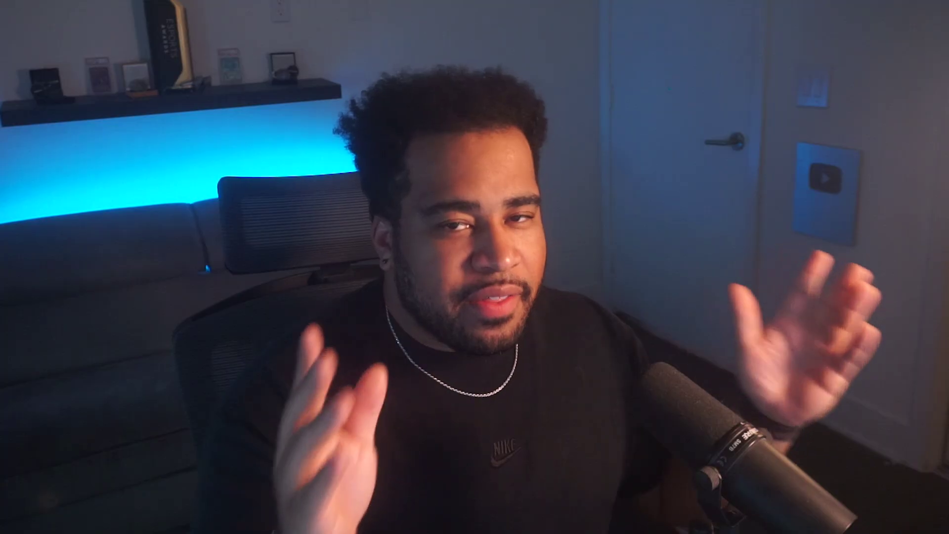
Step: Add an AlertBox widget to the empty overlay
click(62, 117)
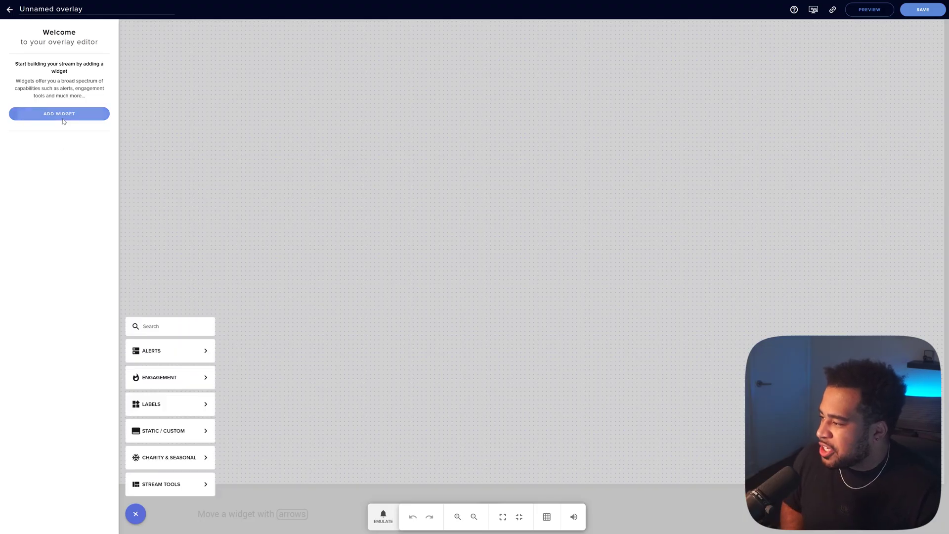
mouse_move(154, 350)
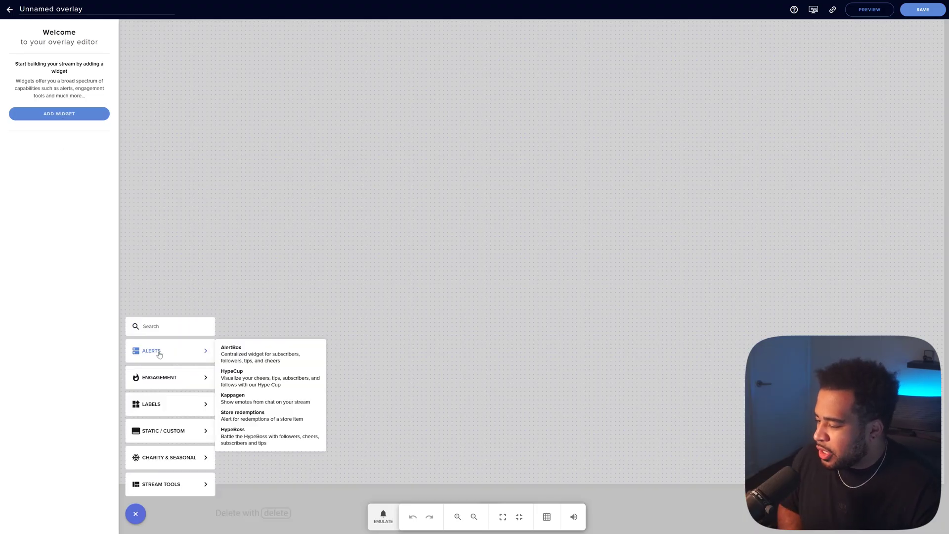
click(250, 352)
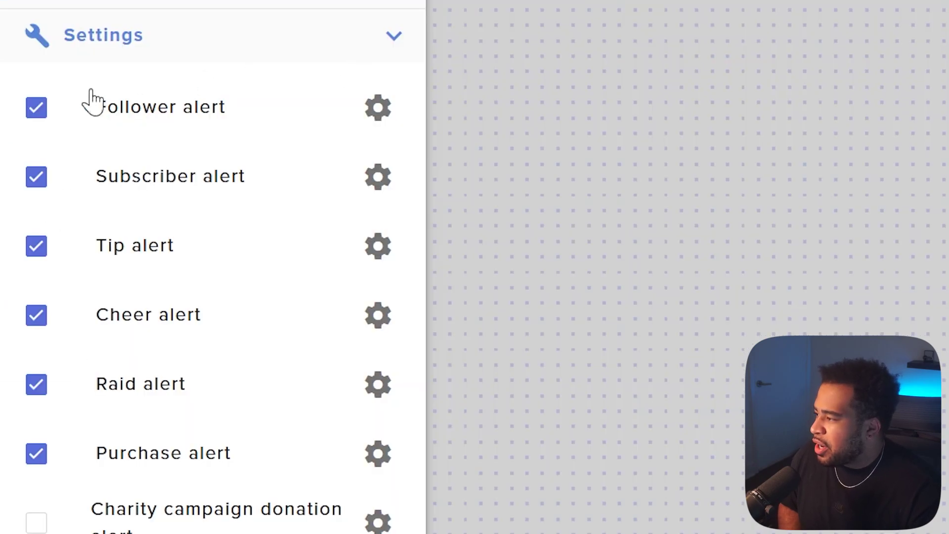
Step: Disable the AlertBox's follower, tip, cheer, raid and purchase alerts, leaving only the subscriber alert enabled
click(31, 111)
click(37, 249)
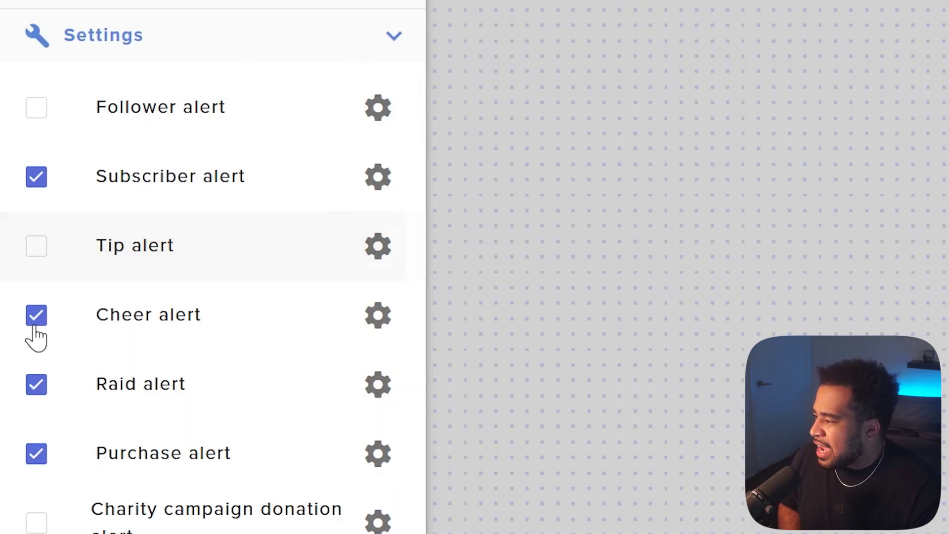
click(35, 319)
click(32, 386)
click(36, 453)
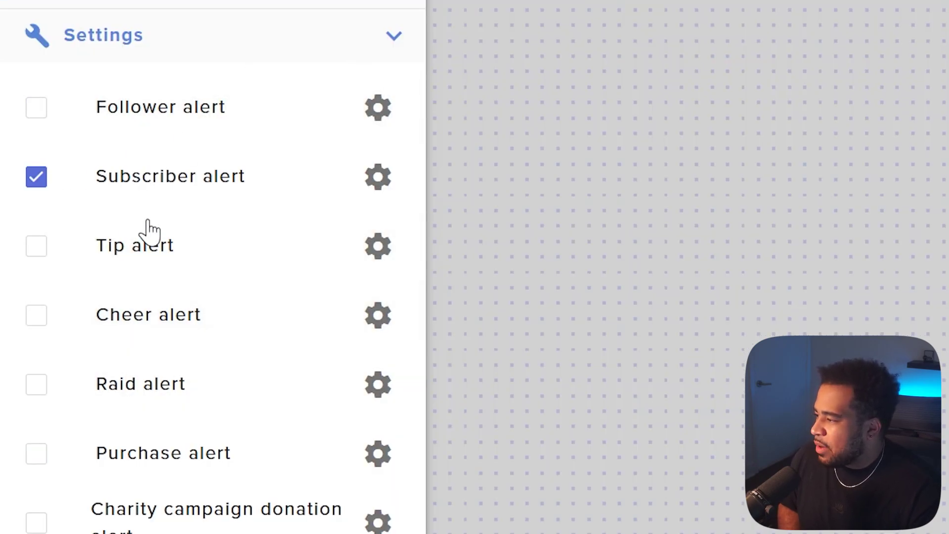
Step: In the subscriber alert's advanced settings, clear the default sound and set the video volume to 0%
click(379, 177)
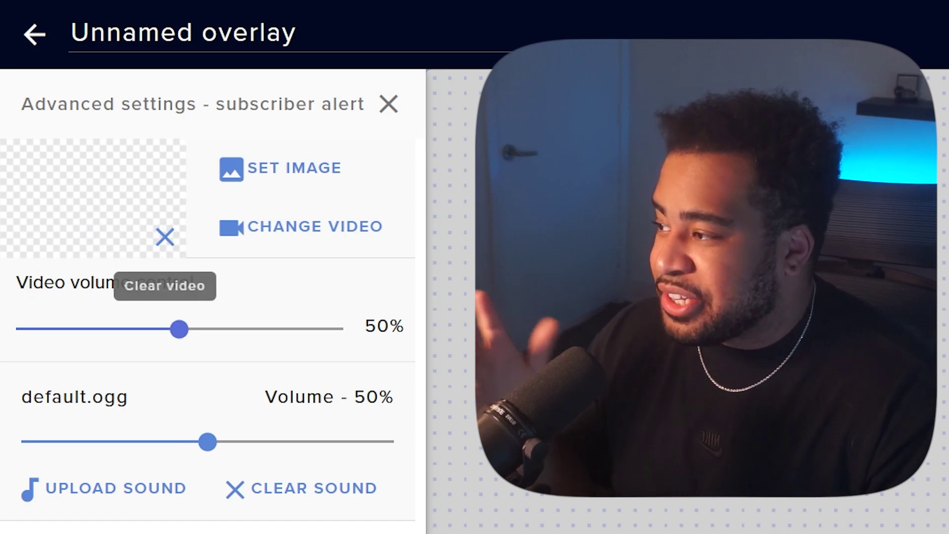
click(284, 494)
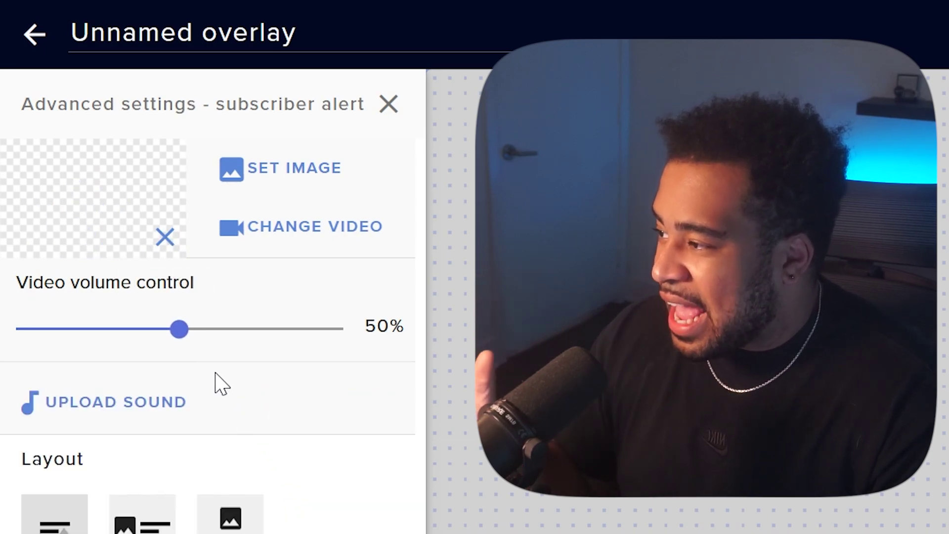
drag(177, 328, 15, 328)
Step: Set the subscriber alert's layout to text over image and empty its alert message
scroll(50, 336, down, 3)
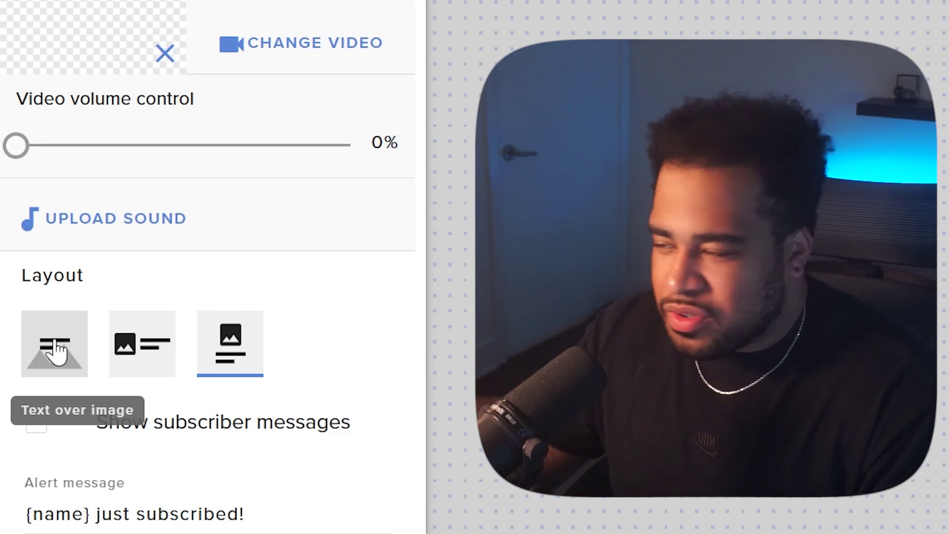
click(56, 348)
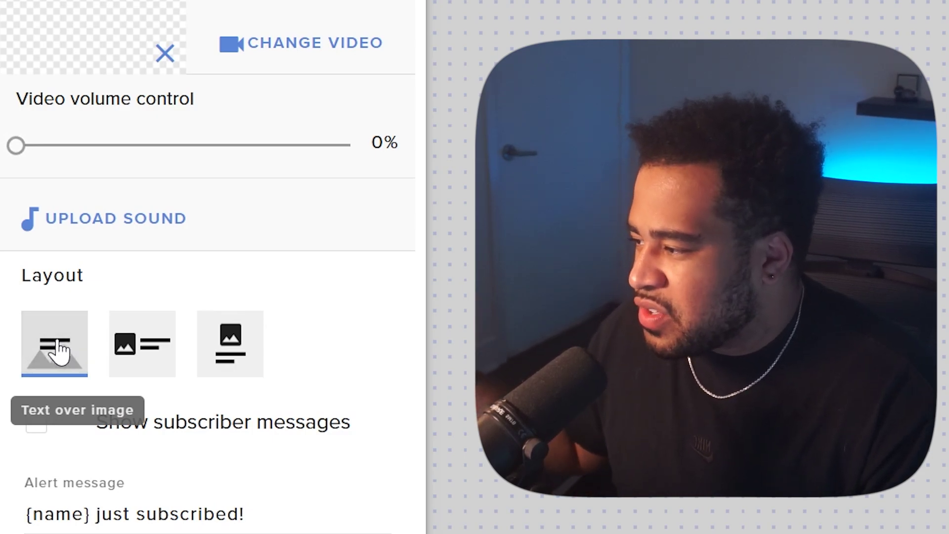
scroll(56, 348, down, 3)
drag(245, 312, 22, 316)
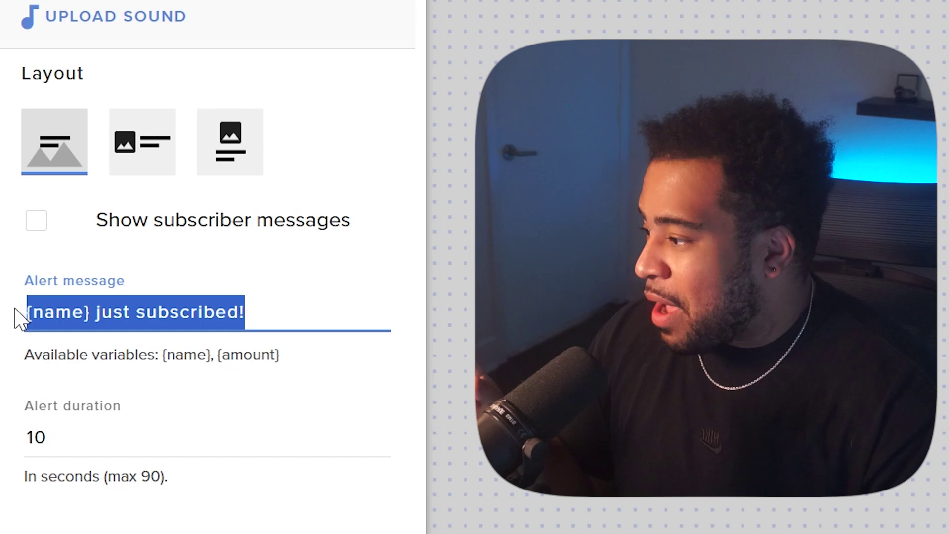
key(BackSpace)
click(106, 289)
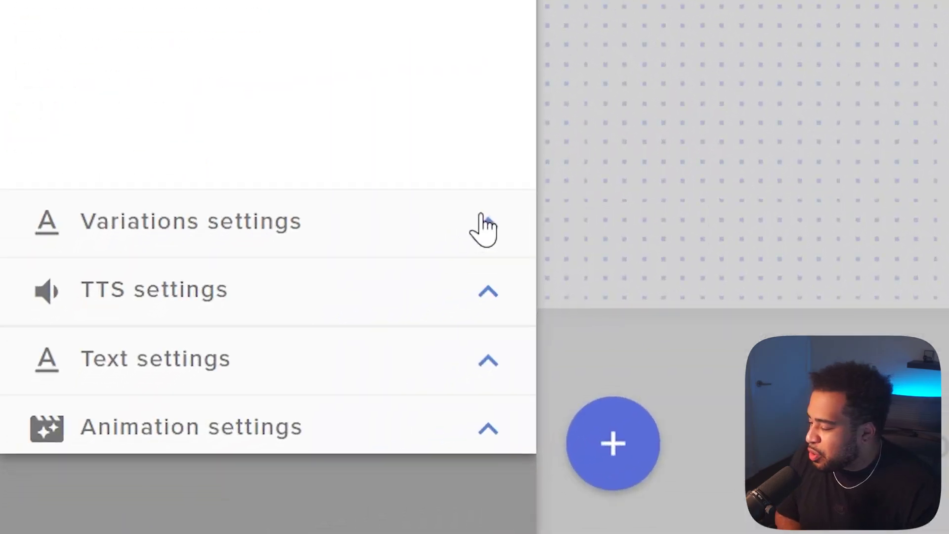
Step: Turn off the Resubscriber and Subscriber gift variations and disable random picking when more than one alert matches
click(489, 225)
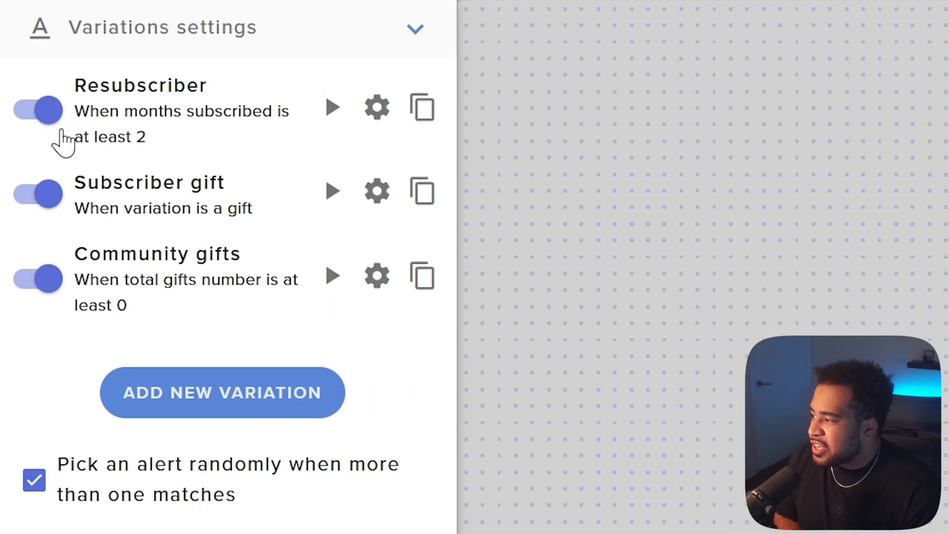
click(60, 130)
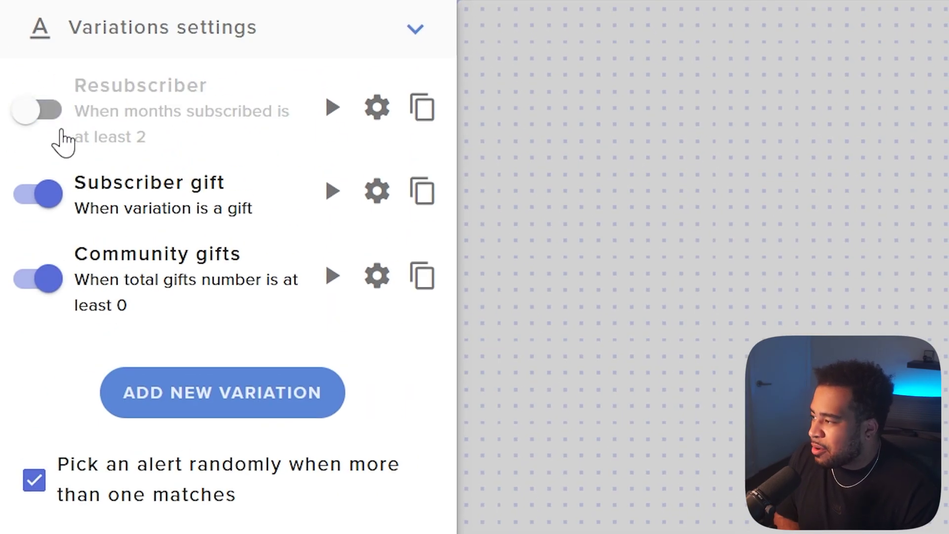
click(49, 194)
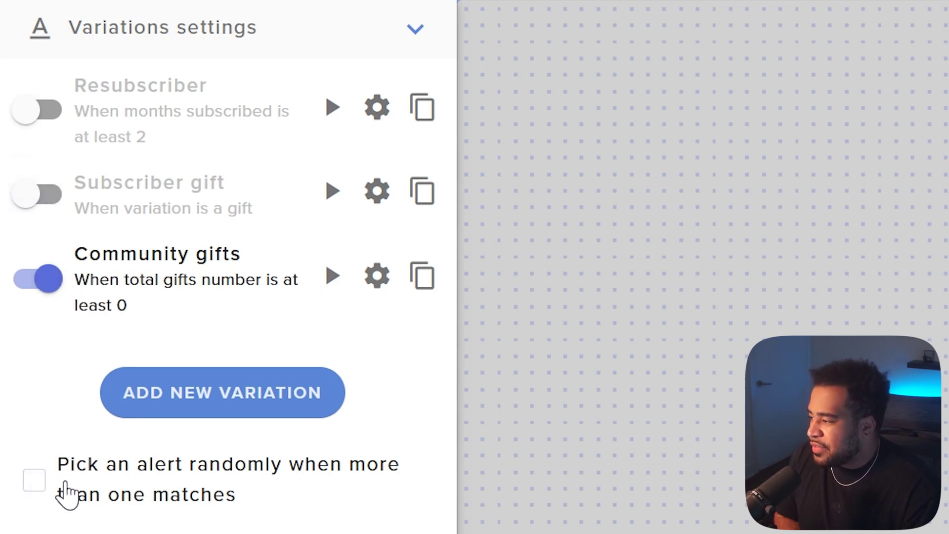
Step: Edit the Community gifts variation so its condition is Exact with a requirement amount of 50
click(377, 276)
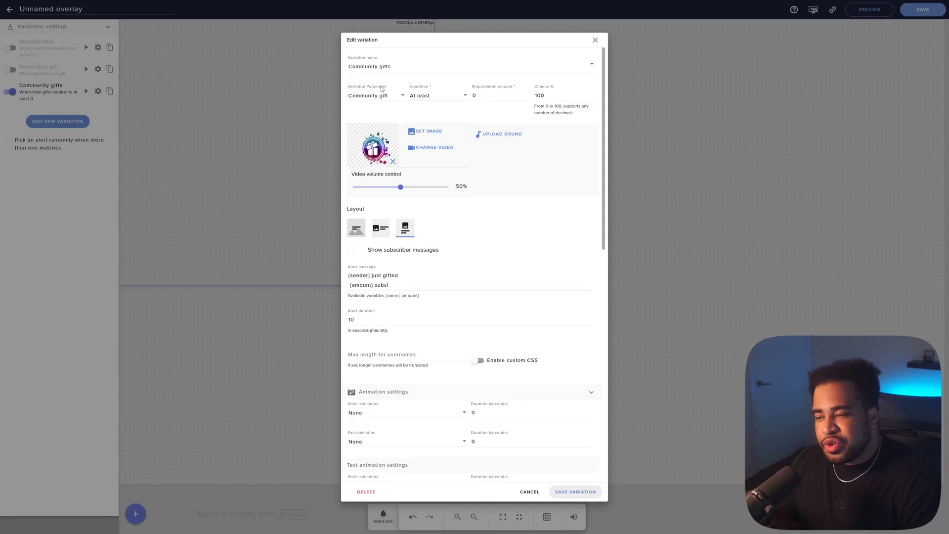
click(431, 96)
click(430, 79)
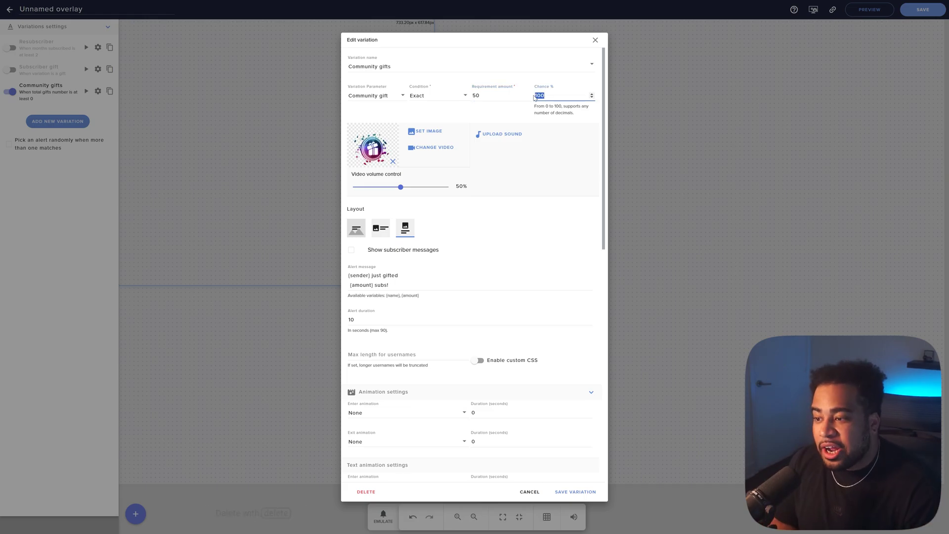
Step: Use Alert.webm as the Community gifts variation's video, with 0% video volume and the text over image layout
click(444, 148)
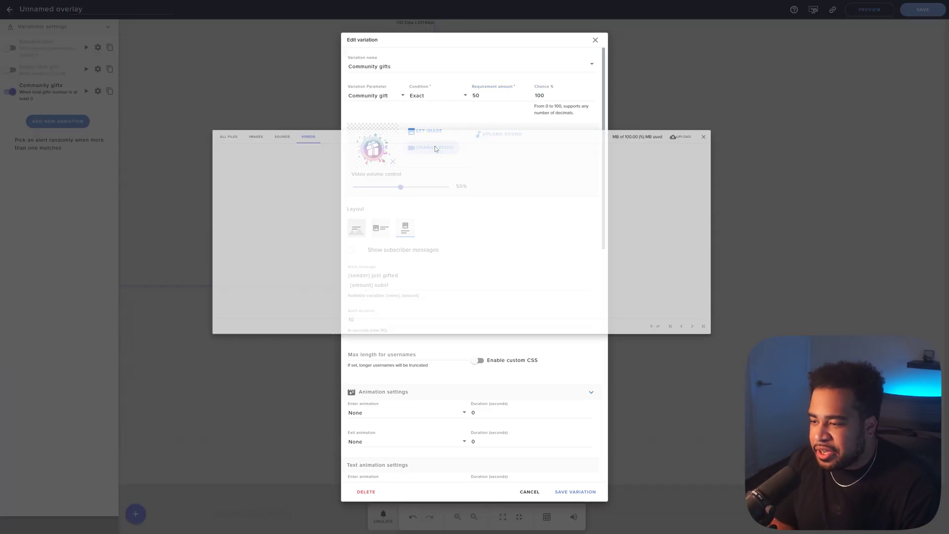
click(780, 141)
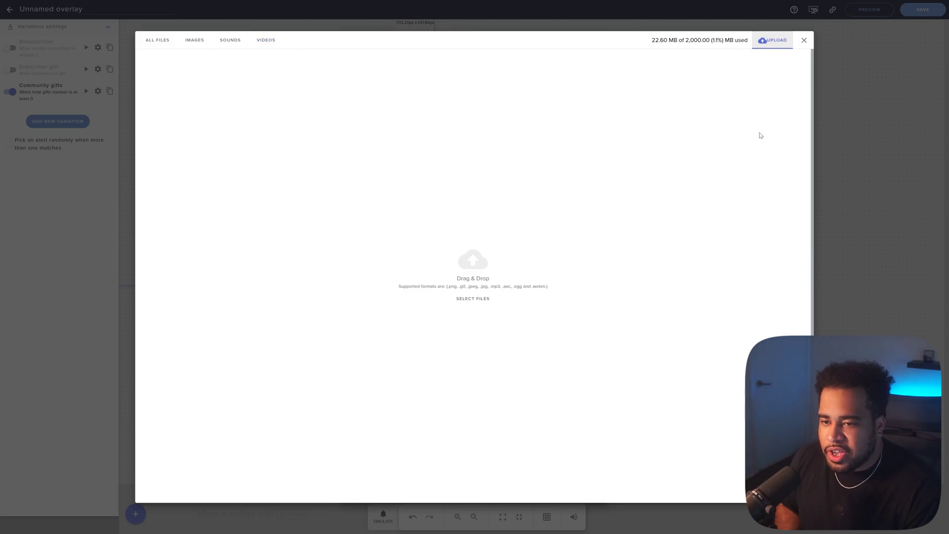
click(473, 298)
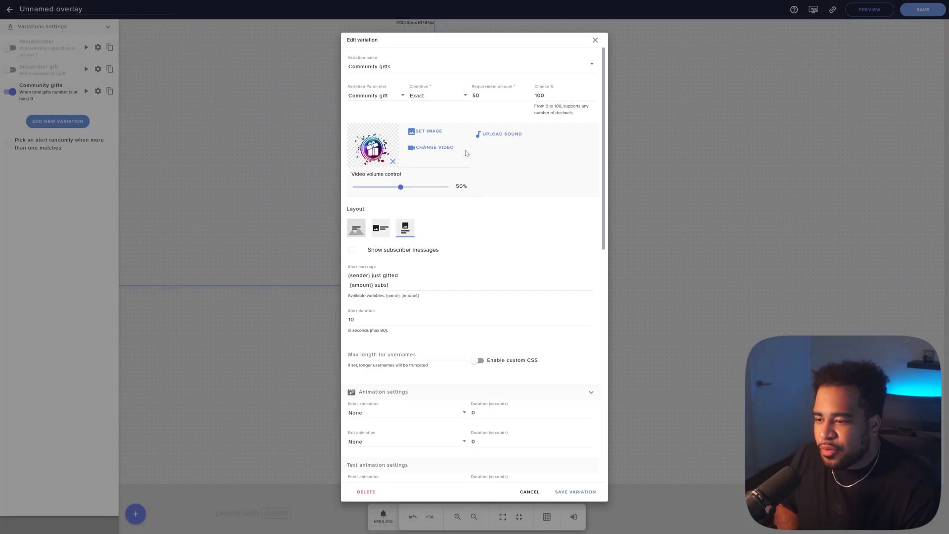
click(444, 148)
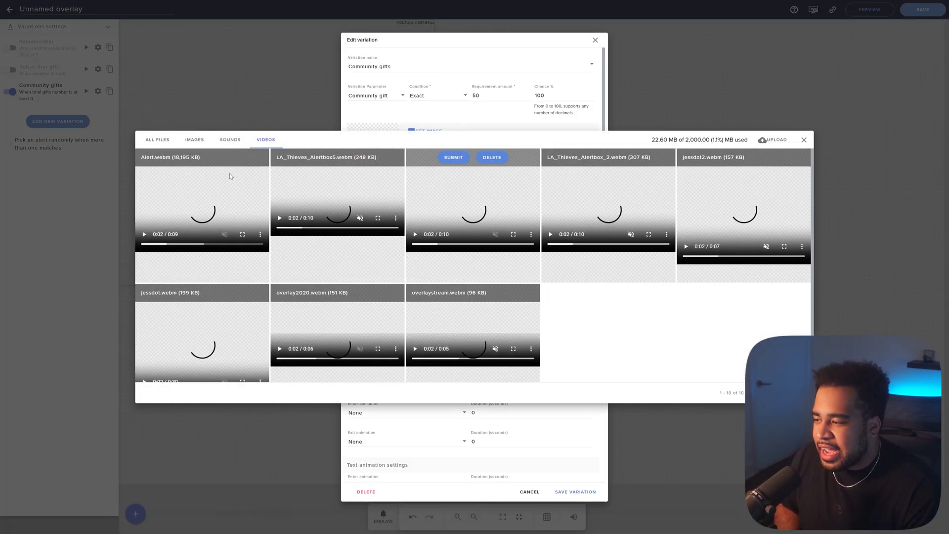
click(183, 157)
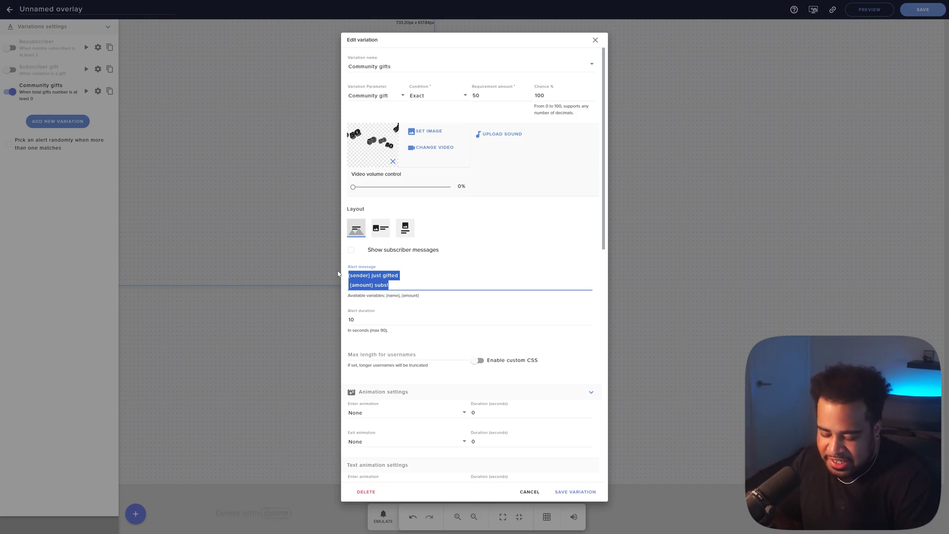
Step: Empty the Community gifts variation's alert message, save the variation and close the subscriber alert's settings
key(BackSpace)
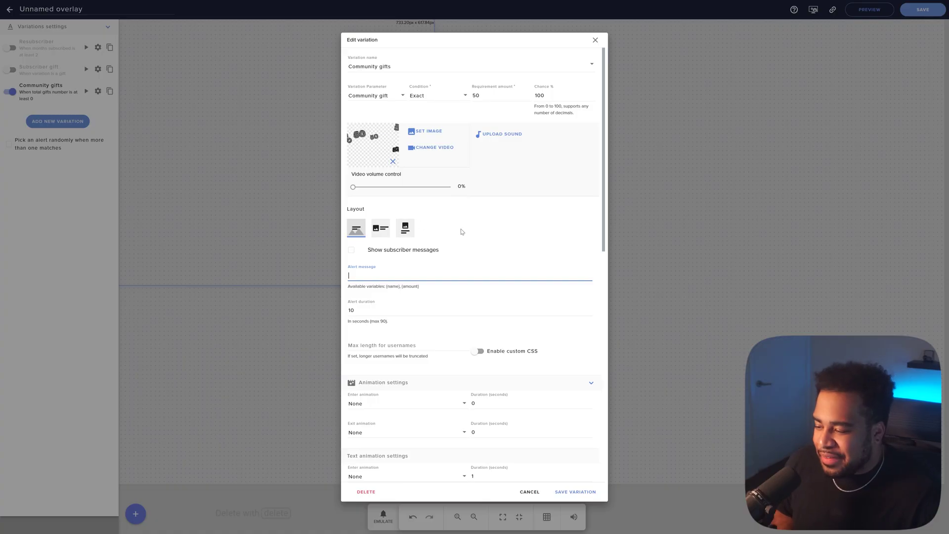
drag(604, 175, 603, 294)
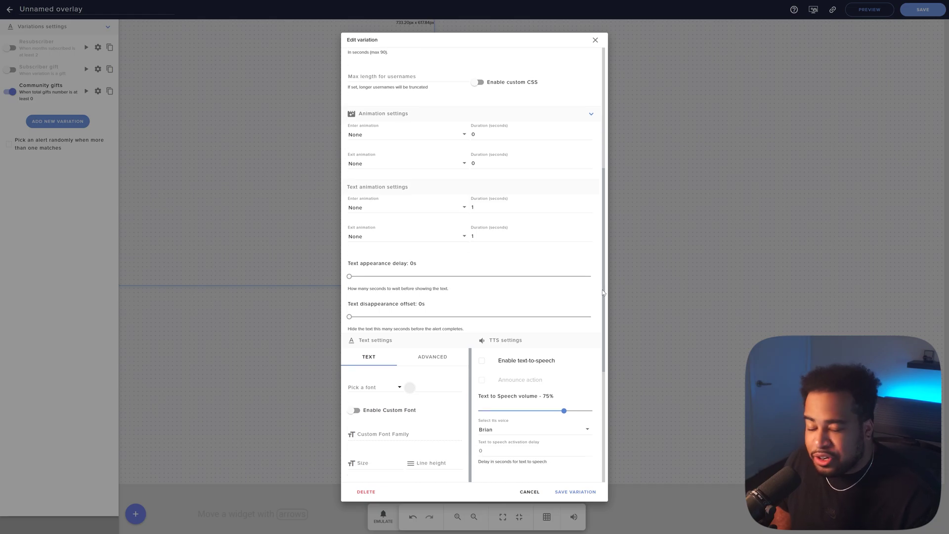
scroll(606, 286, down, 2)
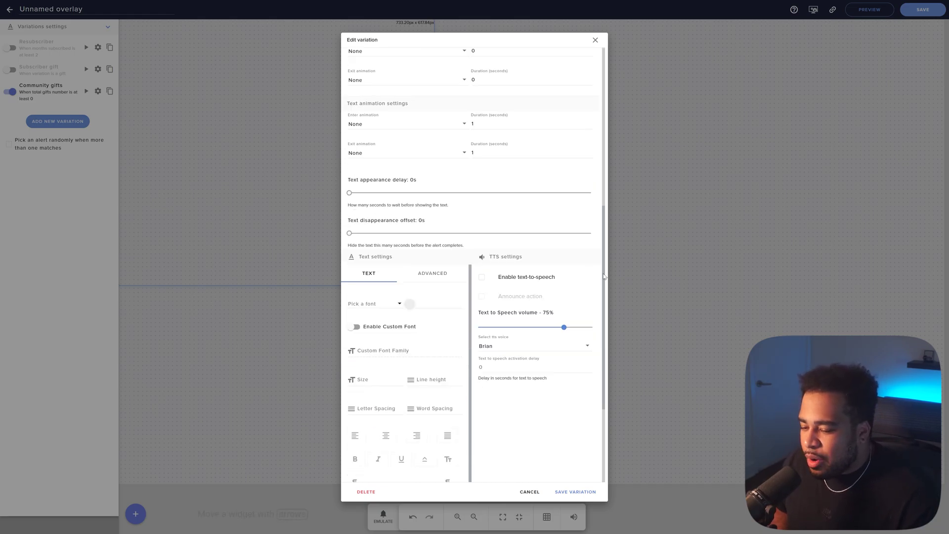
scroll(604, 277, up, 4)
click(366, 122)
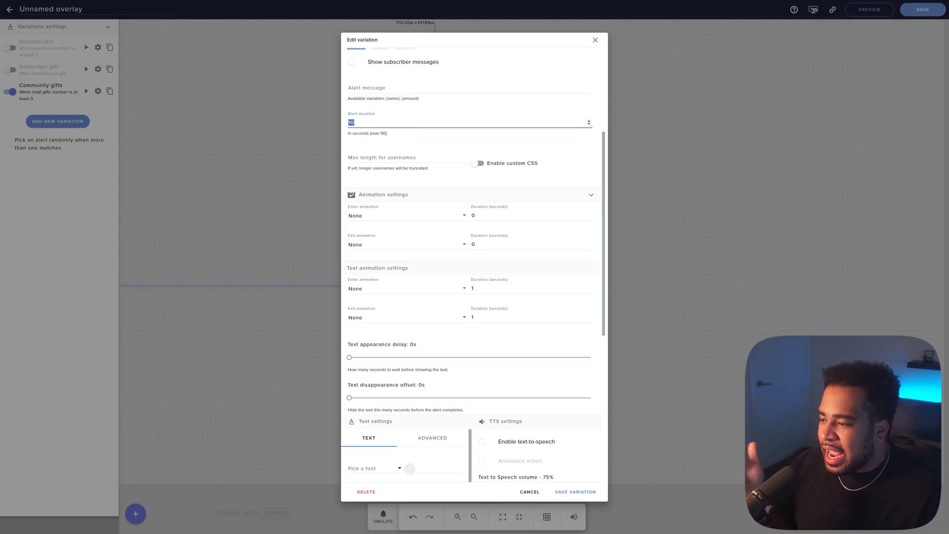
click(575, 491)
click(108, 27)
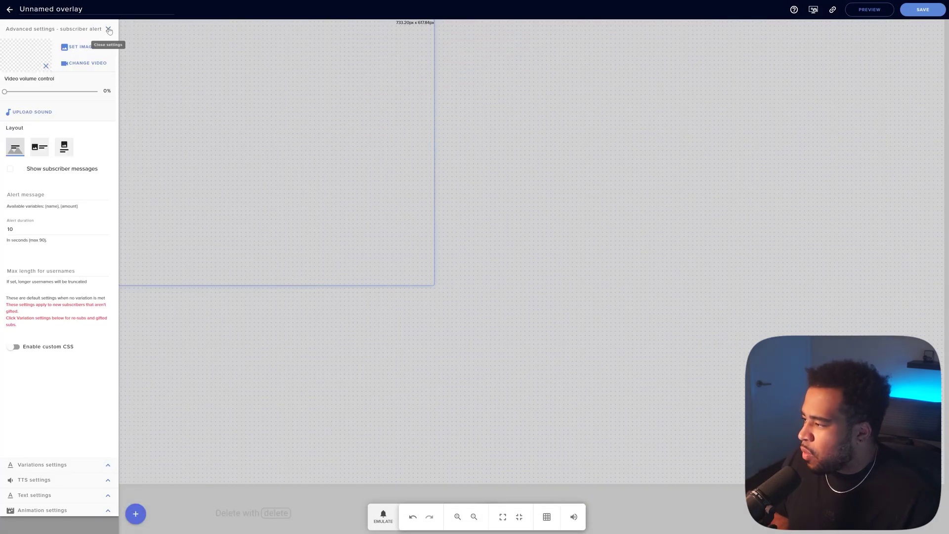
click(109, 29)
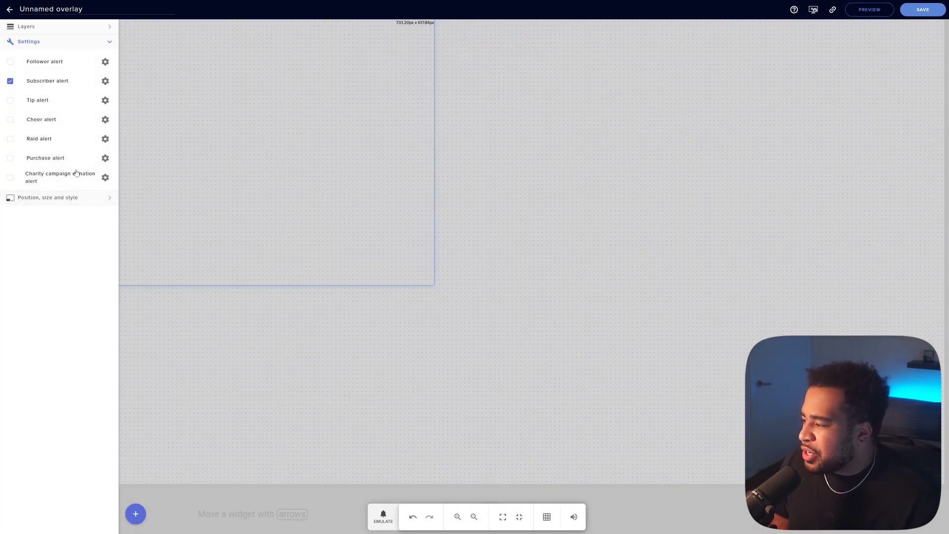
Step: Set the AlertBox widget's size to 1920 by 1080 px and center it in the overlay
click(58, 198)
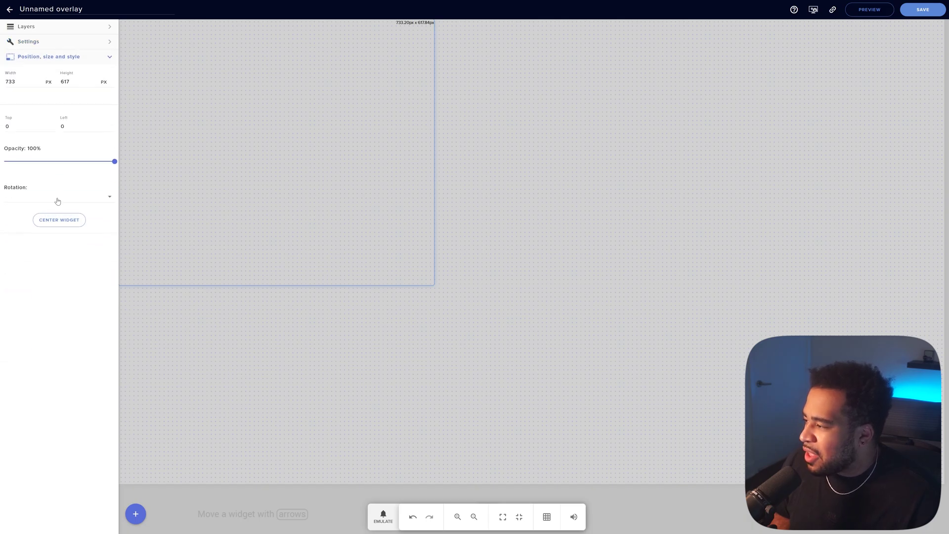
text(1)
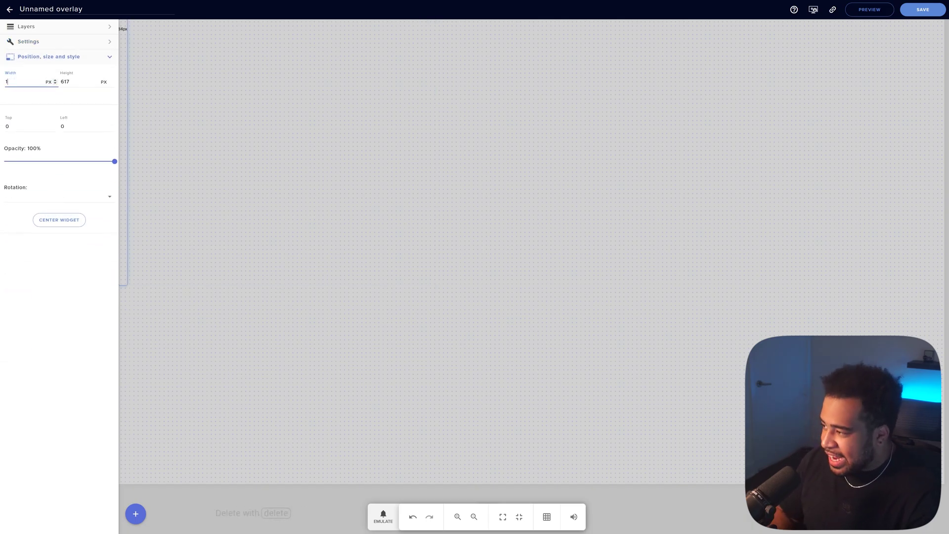
text(9201080)
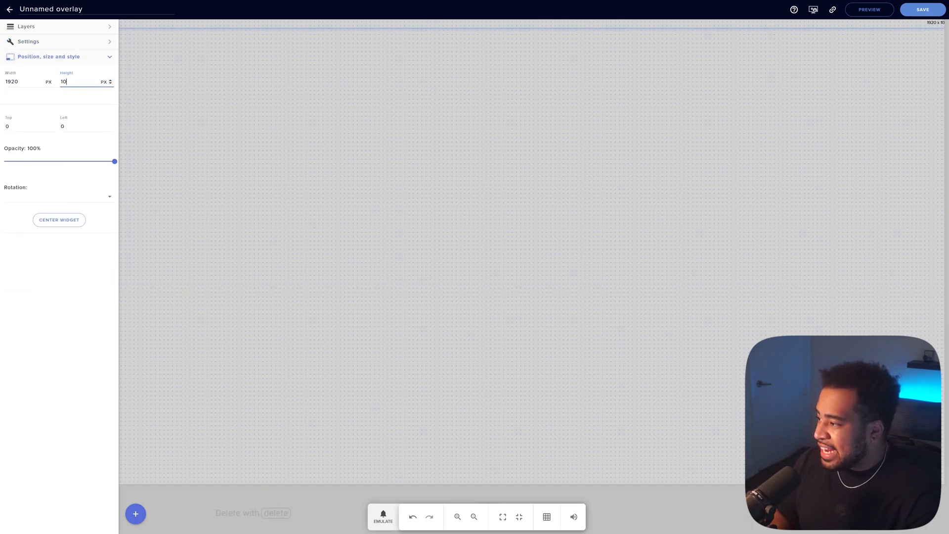
click(63, 221)
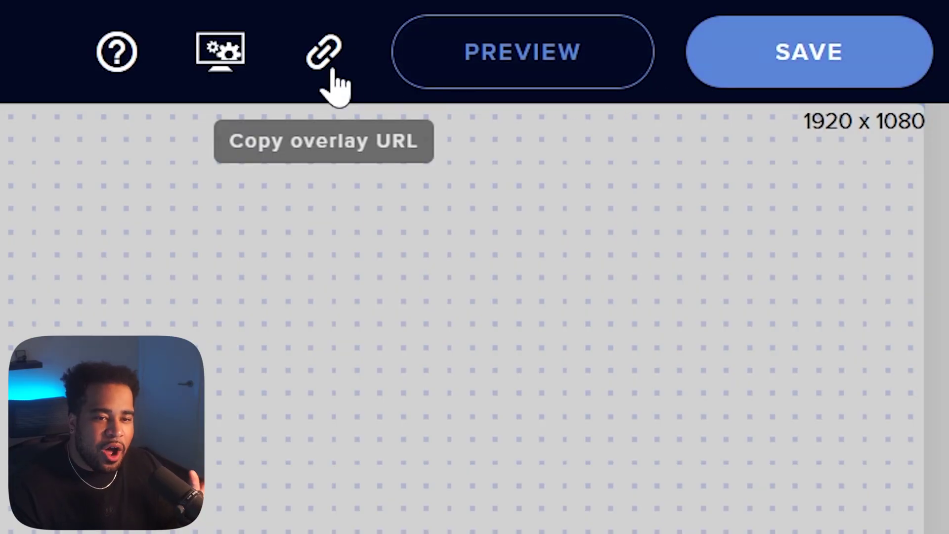
Step: Copy the overlay's URL
click(330, 66)
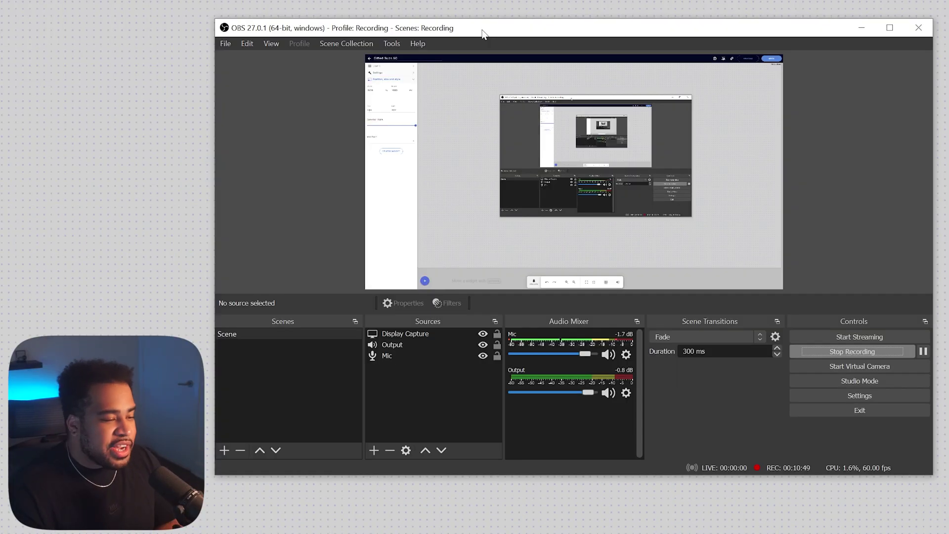
Step: Add a new Browser source named "Alert 50" to the scene
right_click(423, 381)
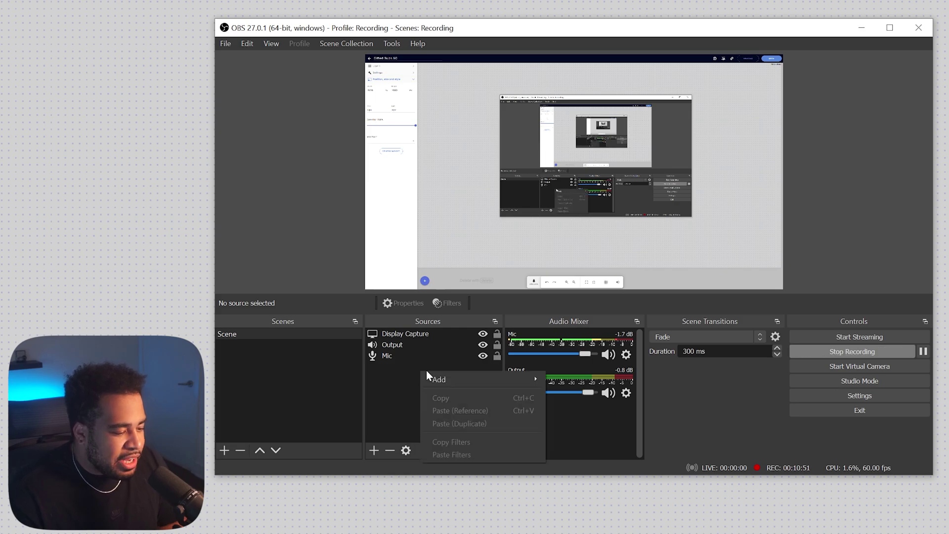
mouse_move(459, 378)
click(568, 407)
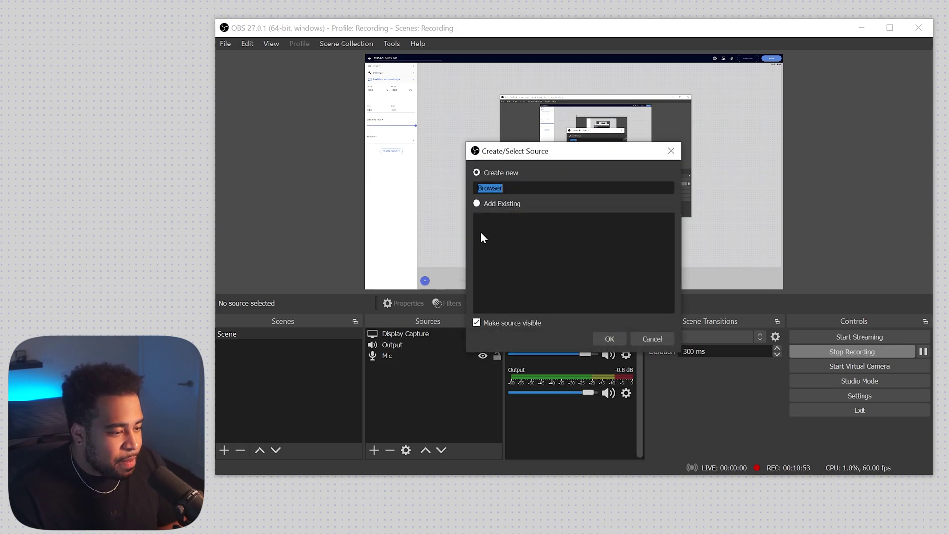
text(Alert 50)
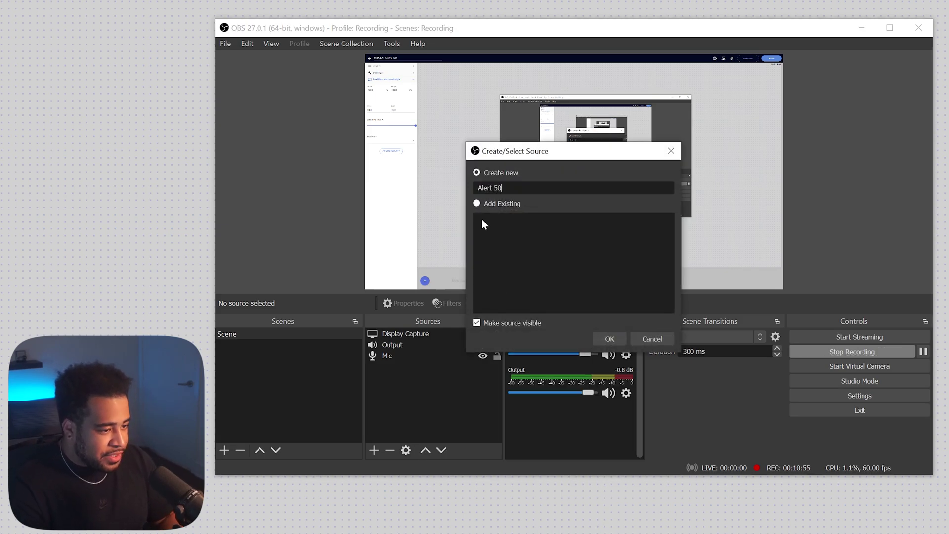
key(Return)
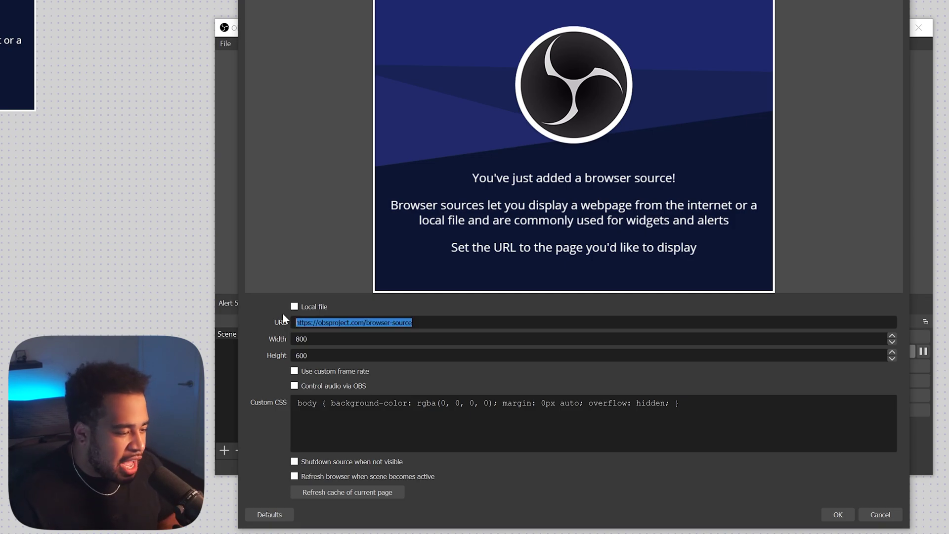
Step: Use the copied overlay URL for the browser source at 1920 by 1080, and enlarge the source towards the full canvas
key(ctrl+v)
key(Tab)
text(1920)
key(Tab)
text(1080)
key(Return)
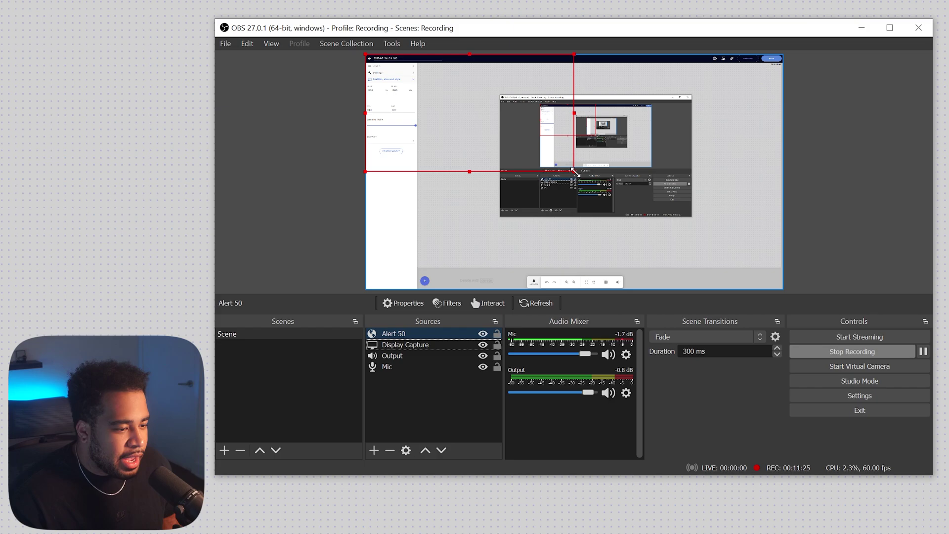
drag(574, 171, 774, 270)
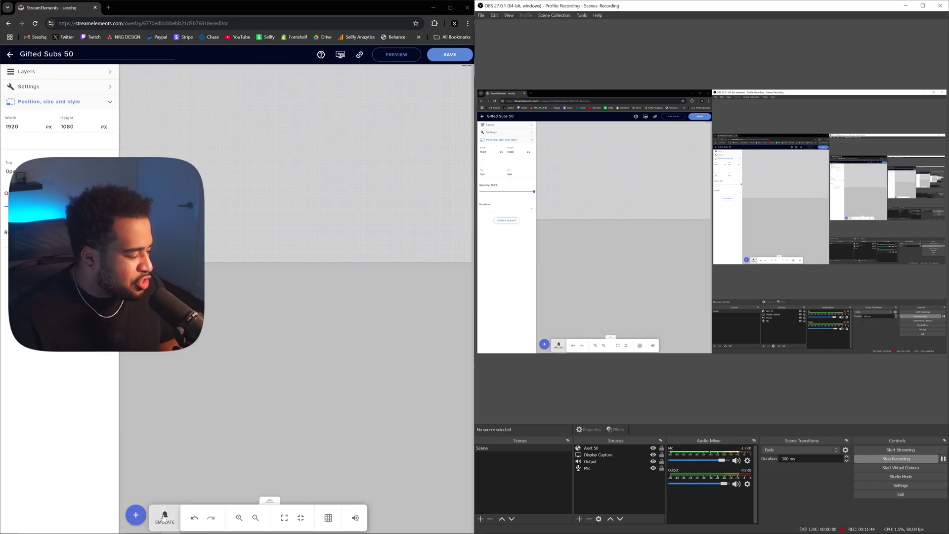
Step: In the StreamElements overlay editor, emulate a custom subscriber event with an amount of 50 and Tier 1
click(164, 517)
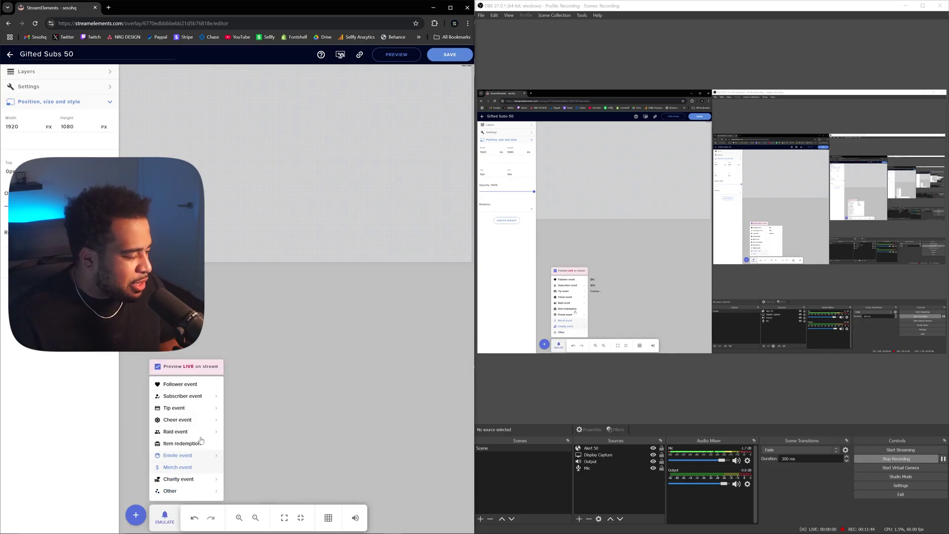
mouse_move(188, 396)
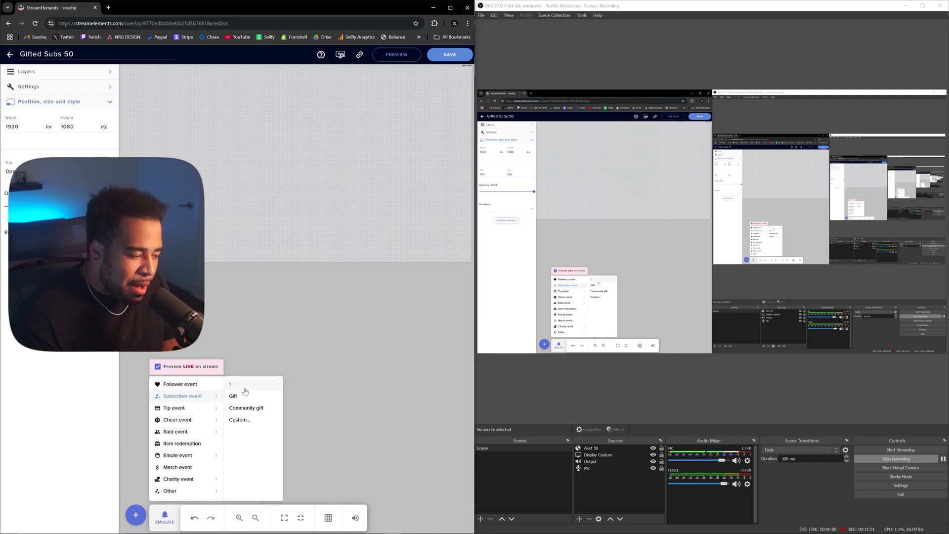
click(251, 420)
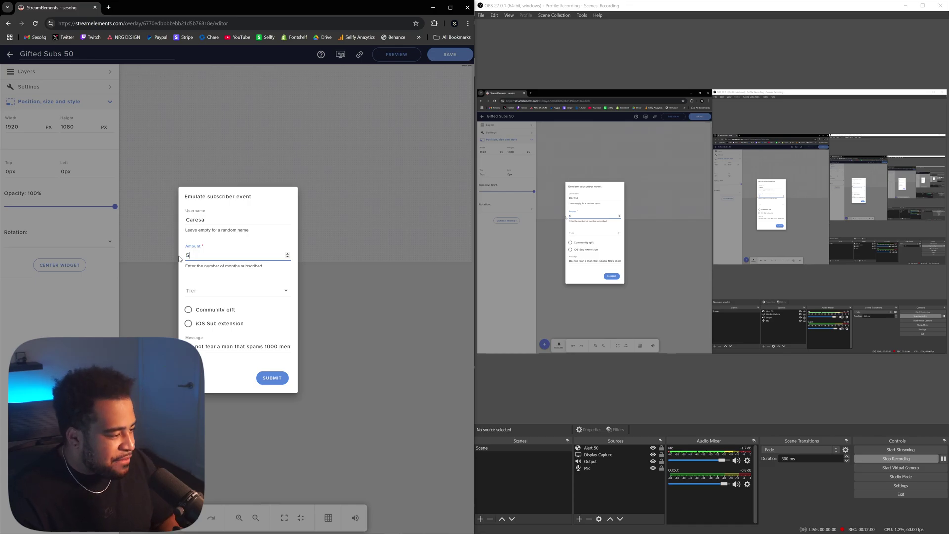
click(202, 309)
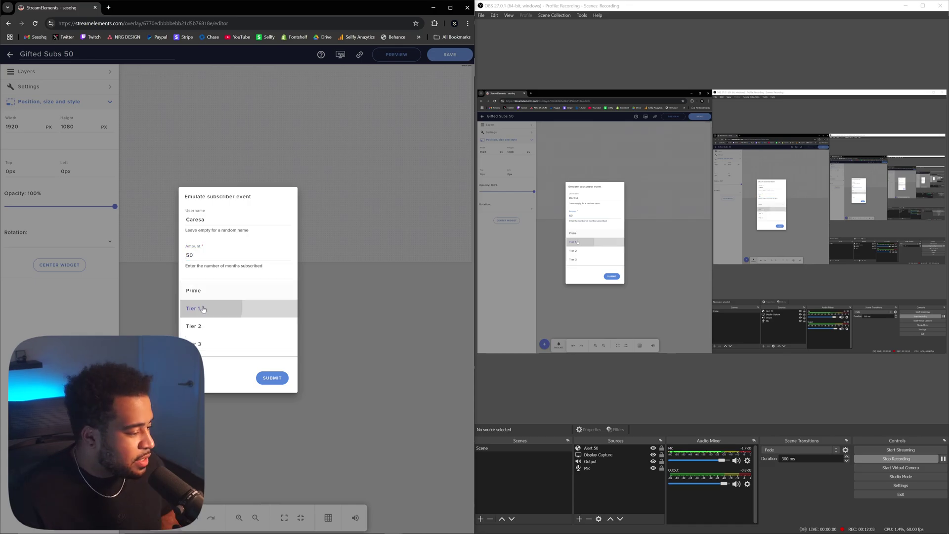
click(271, 378)
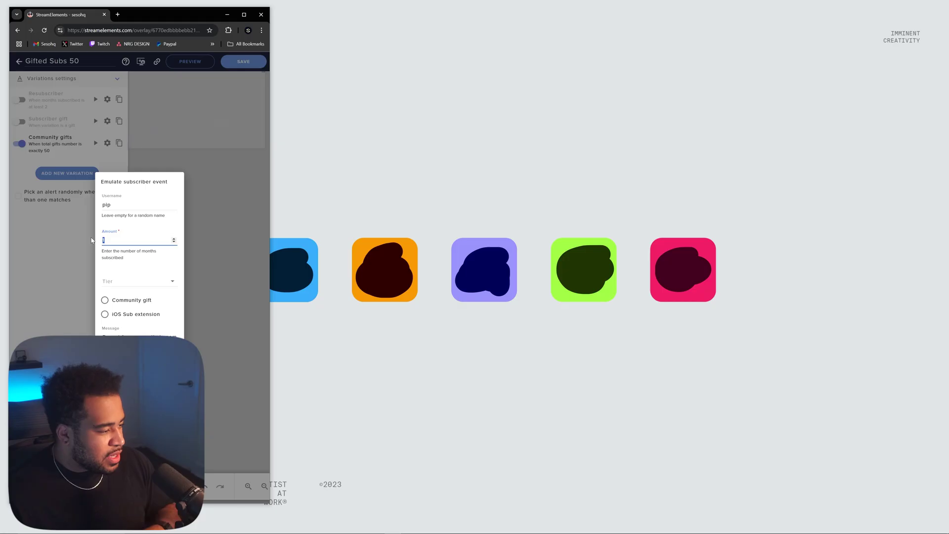
Step: Emulate another custom subscriber event with an amount of 50, marked as a community gift
text(50)
click(105, 299)
click(208, 59)
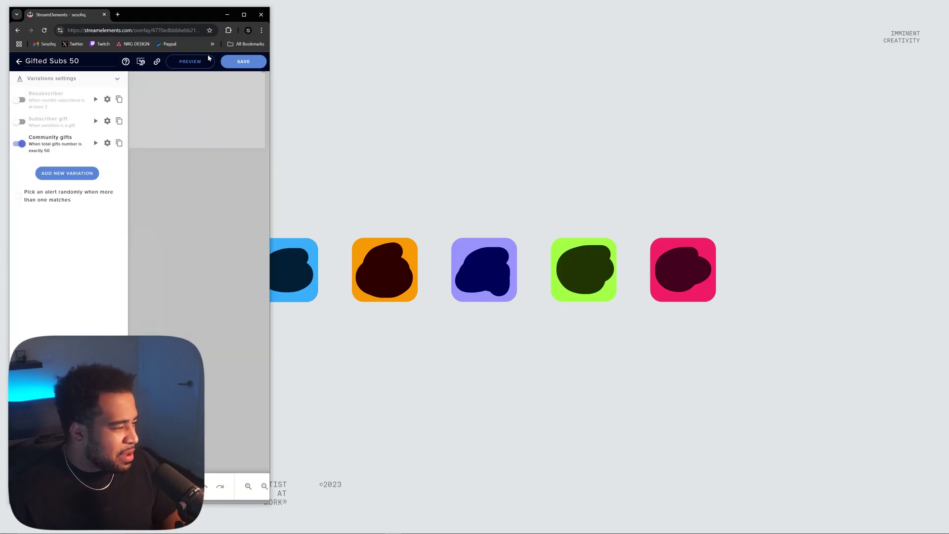